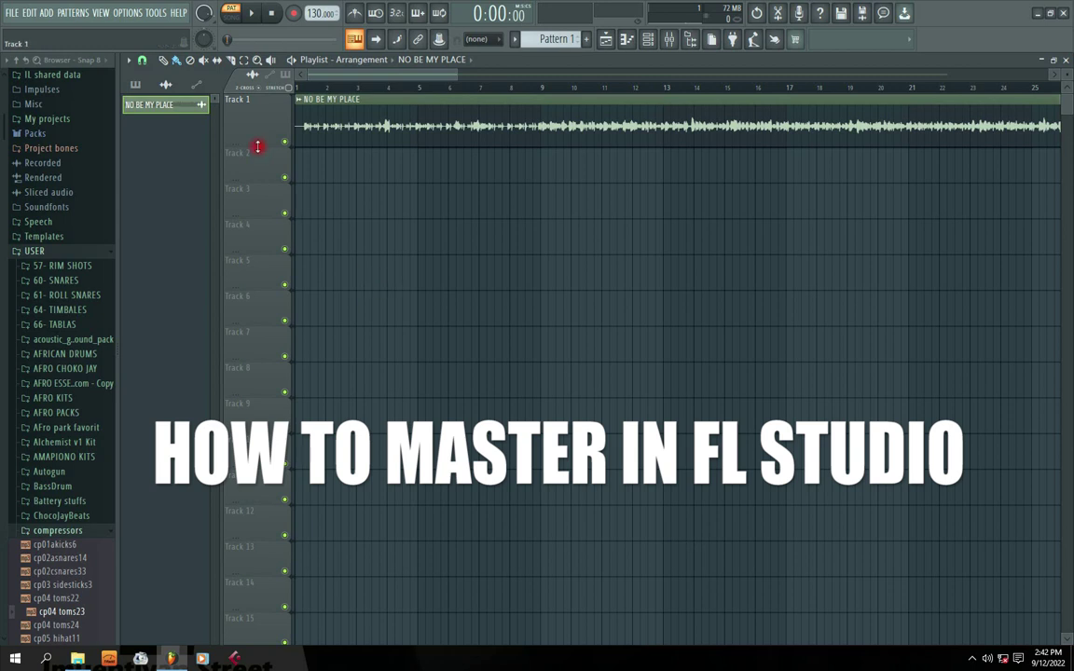
Step: Play the opening of the NO BE MY PLACE clip with Track 1's waveform temporarily enlarged
left_click_drag(257, 147, 239, 340)
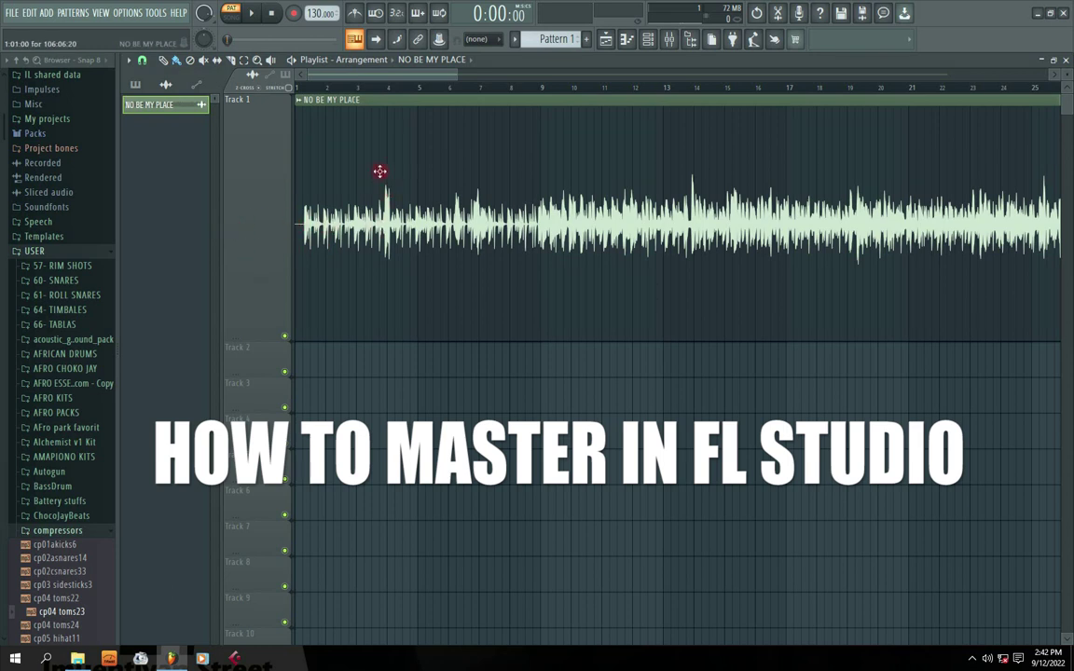
key("space")
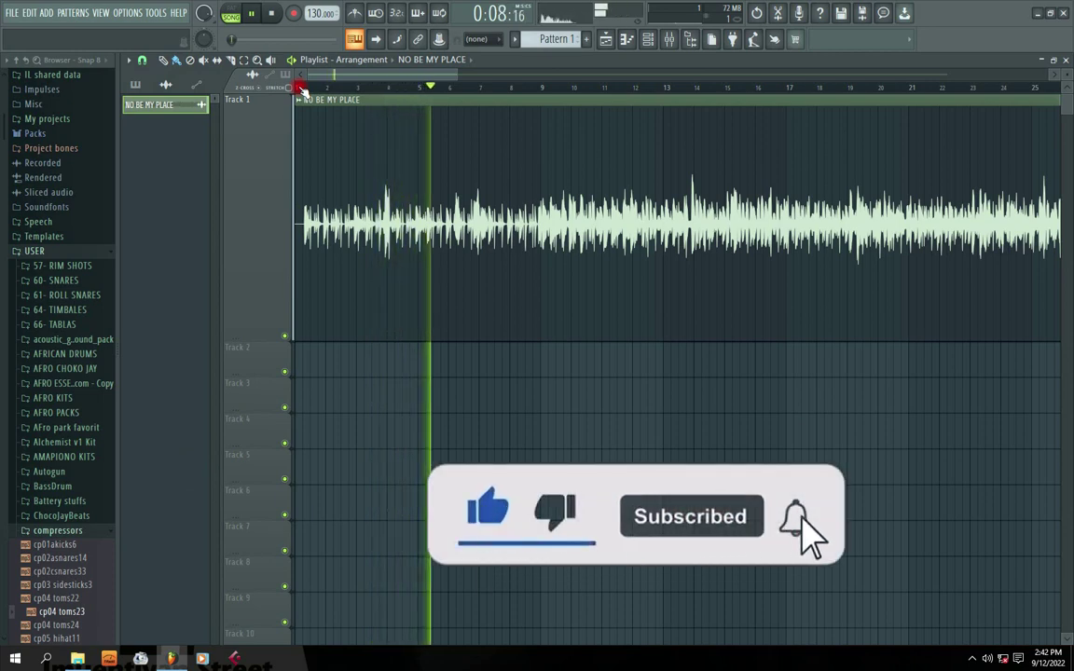
key("space")
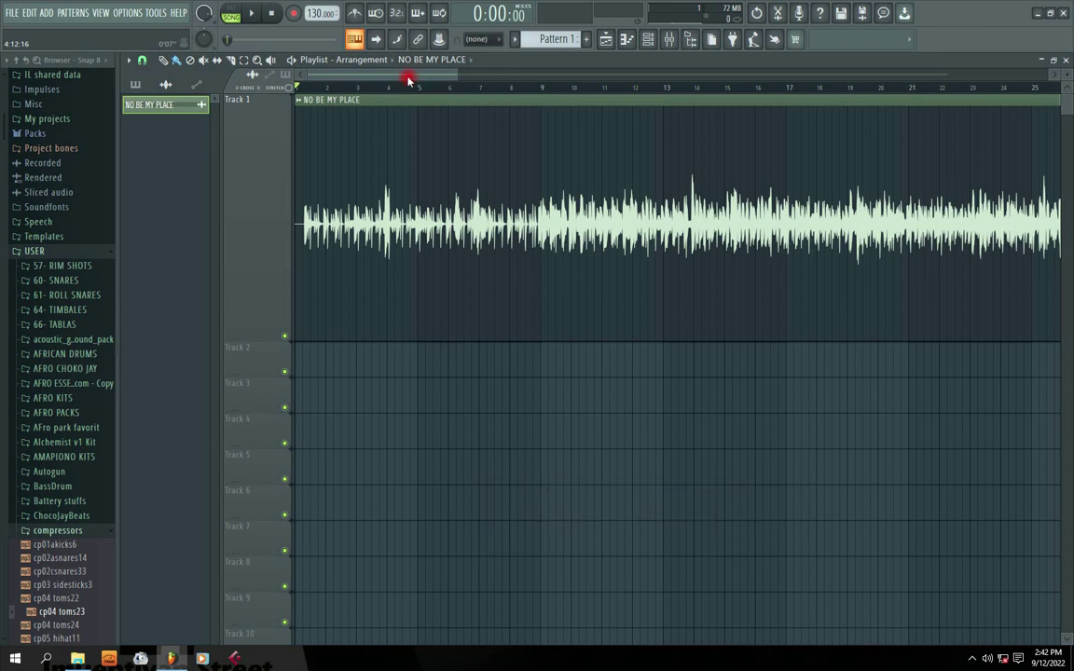
left_click_drag(257, 339, 281, 194)
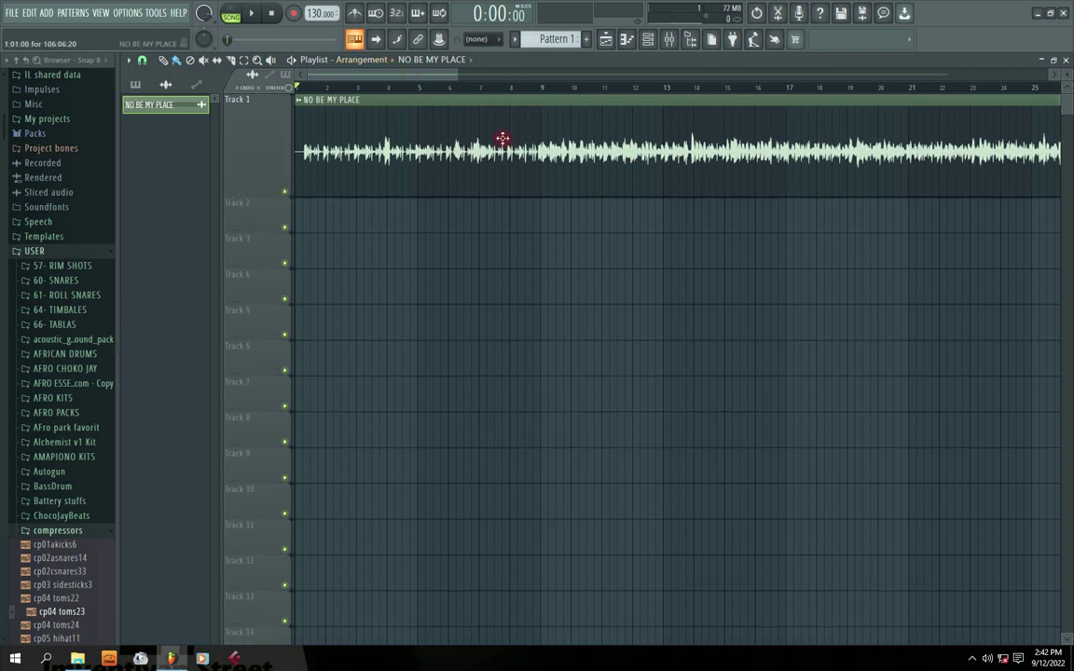
Step: Try to bring the NO BE MY PLACE wave file from the MARVEL folder into the playlist
left_click(1036, 13)
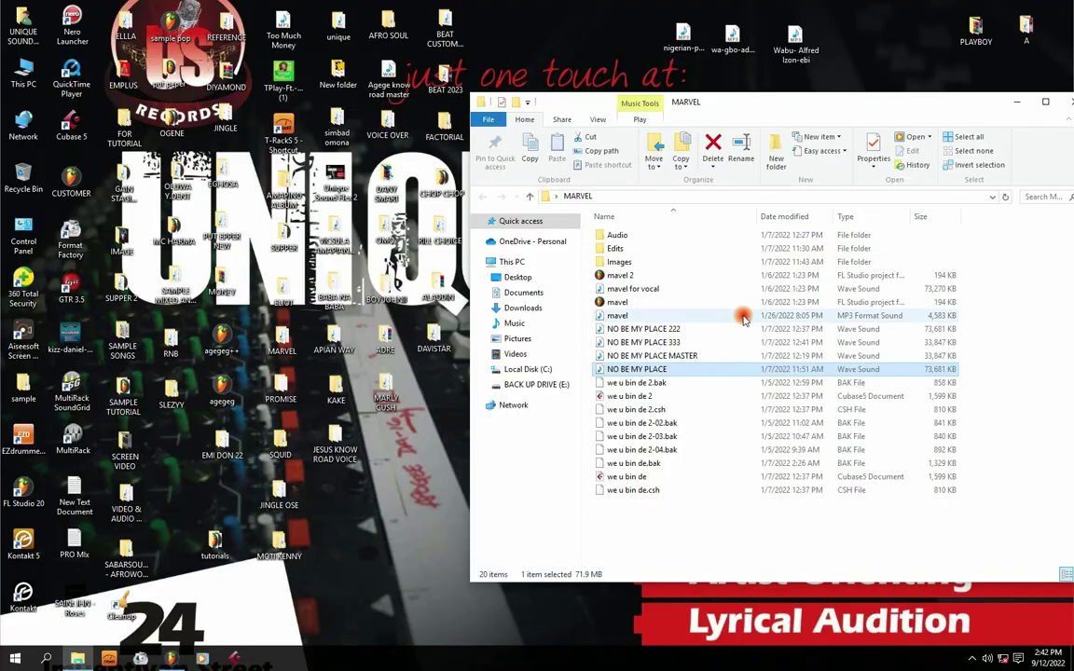
left_click_drag(606, 371, 411, 136)
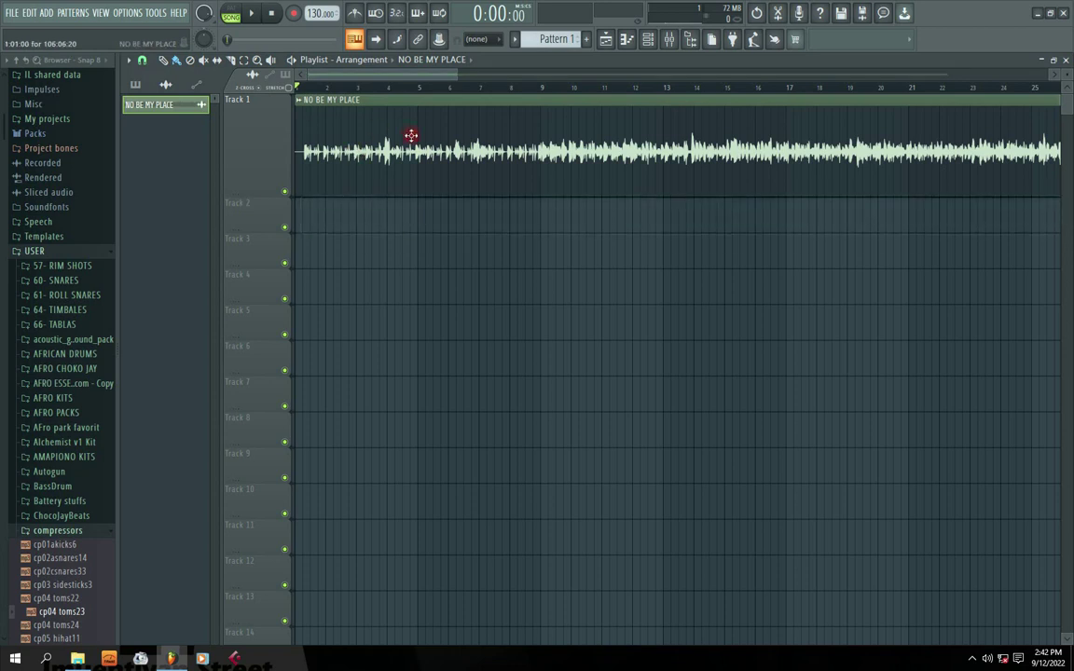
left_click(10, 13)
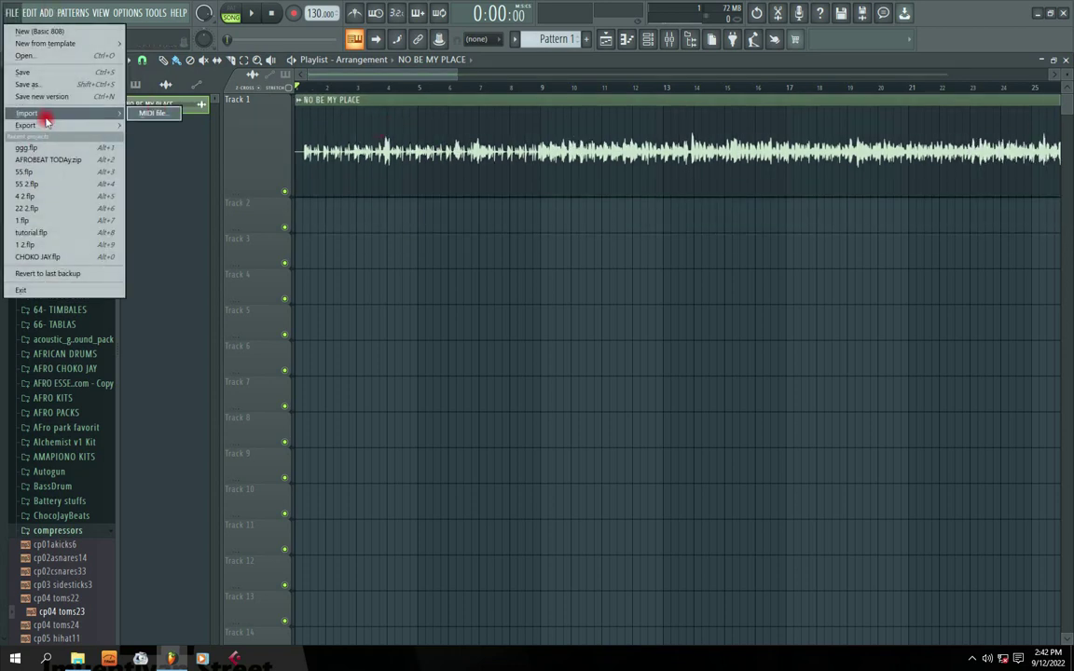
mouse_move(56, 123)
left_click(157, 132)
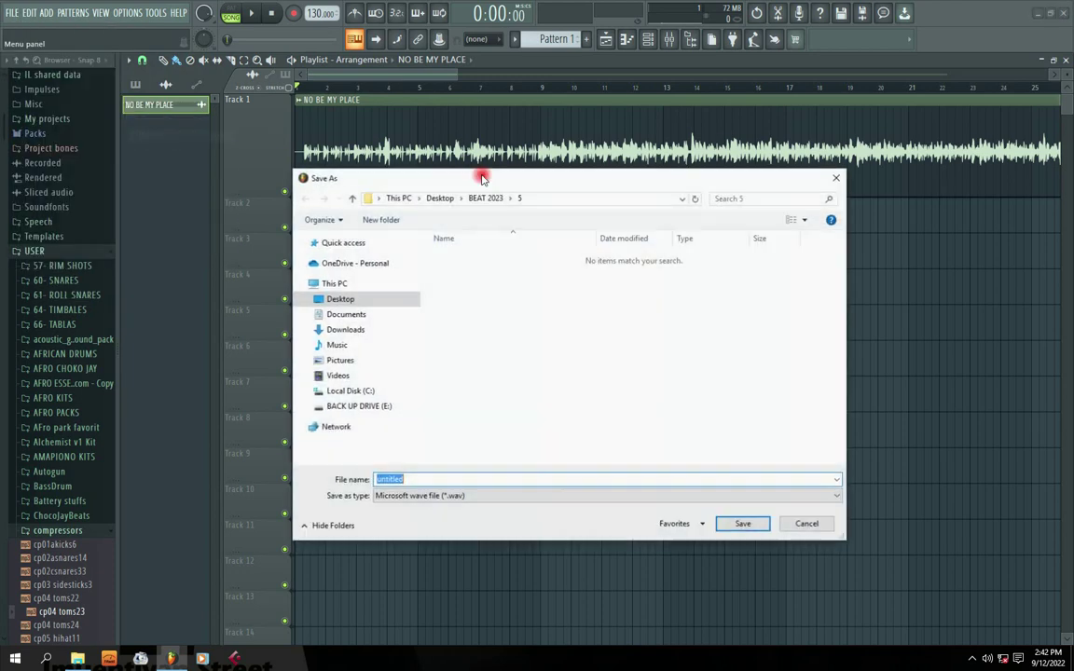
left_click(334, 283)
left_click(340, 298)
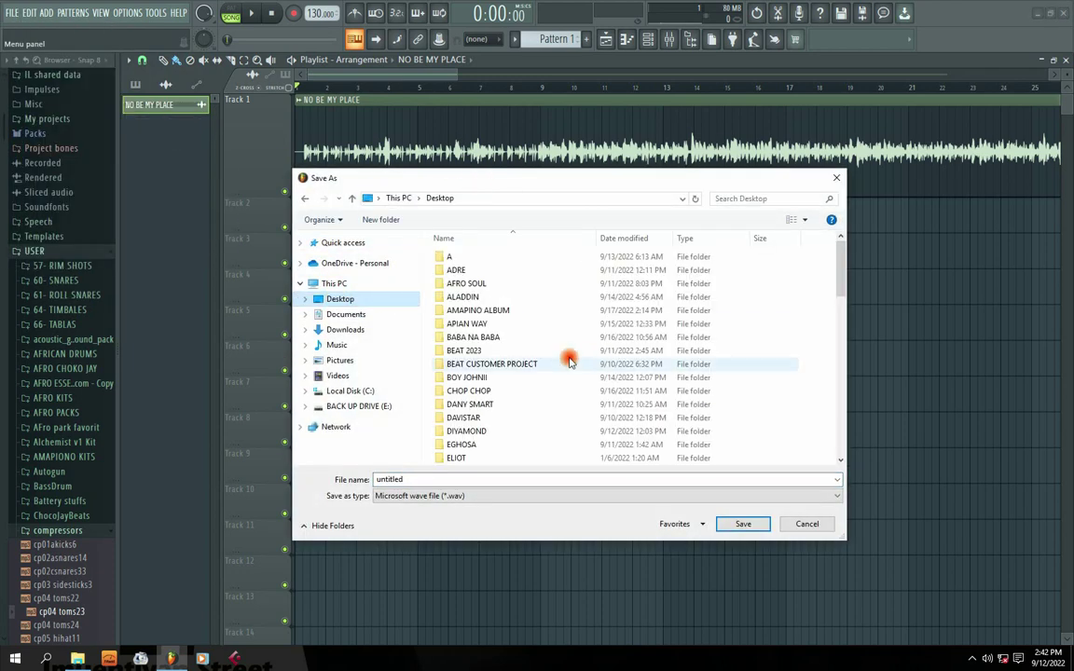
double_click(454, 326)
left_click(471, 297)
left_click(808, 524)
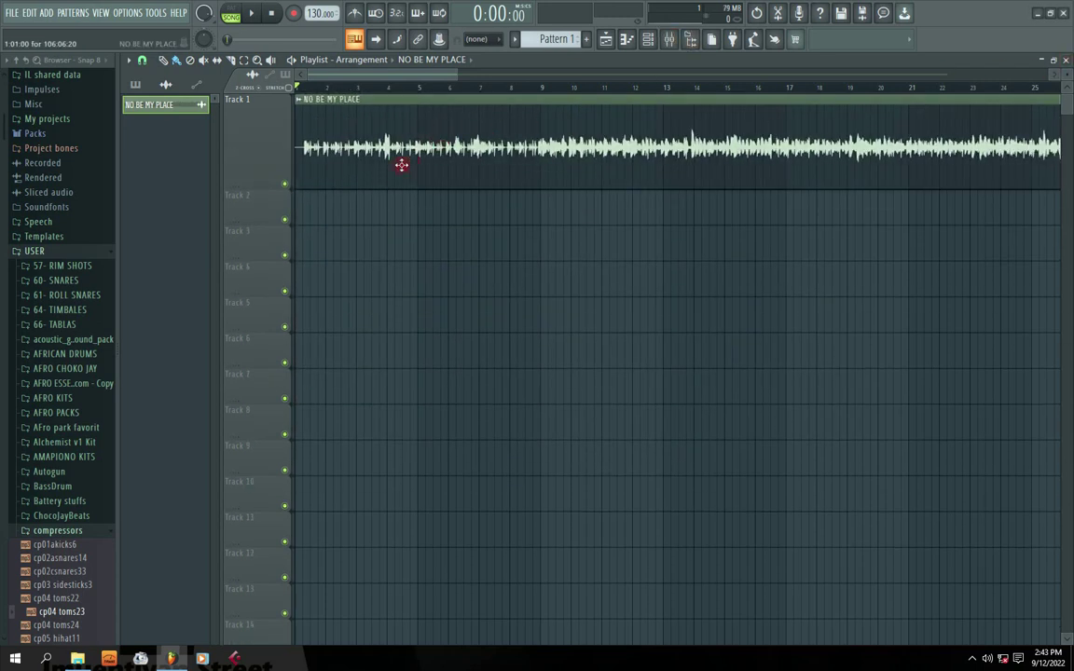
Step: Float the playlist window and normalize the NO BE MY PLACE sample in its channel settings
double_click(807, 62)
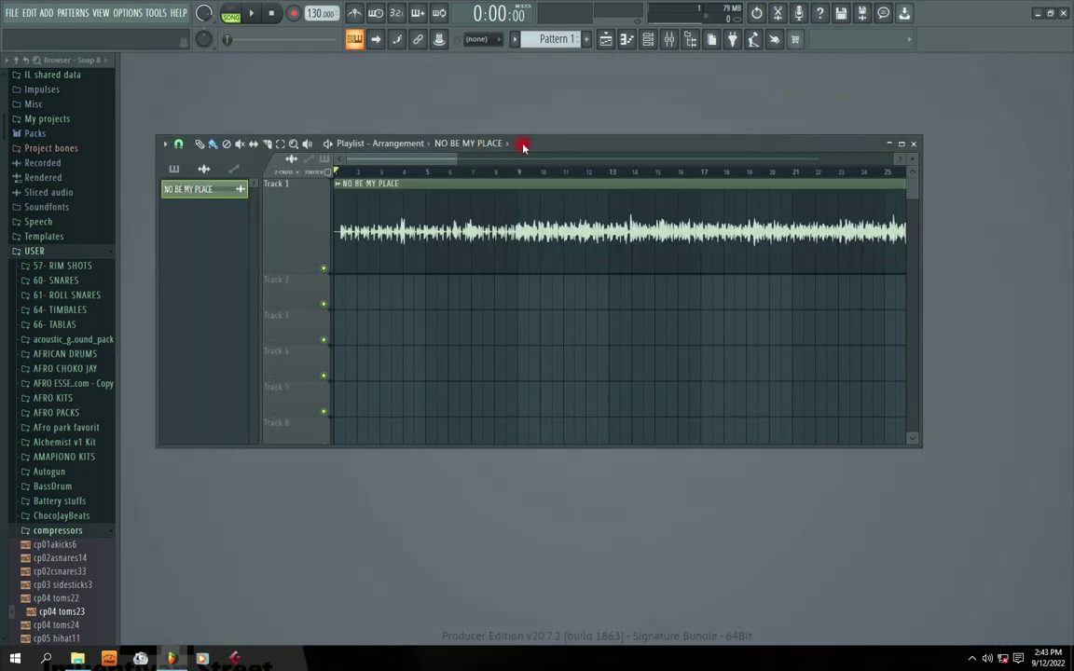
left_click_drag(523, 148, 846, 140)
left_click(648, 38)
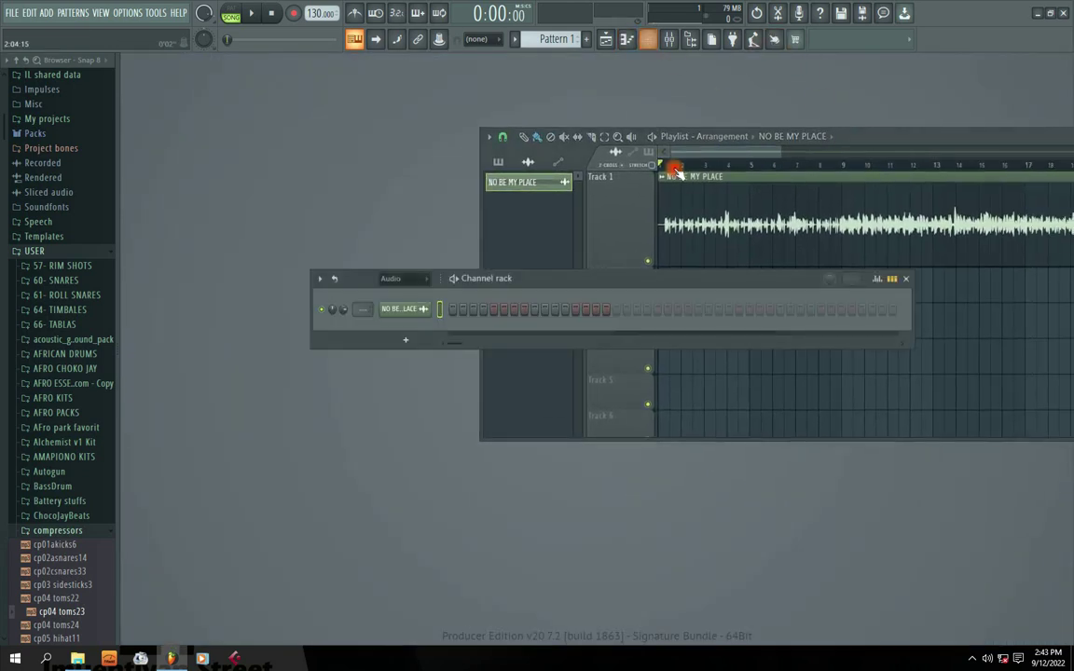
left_click_drag(537, 280, 348, 262)
left_click(187, 292)
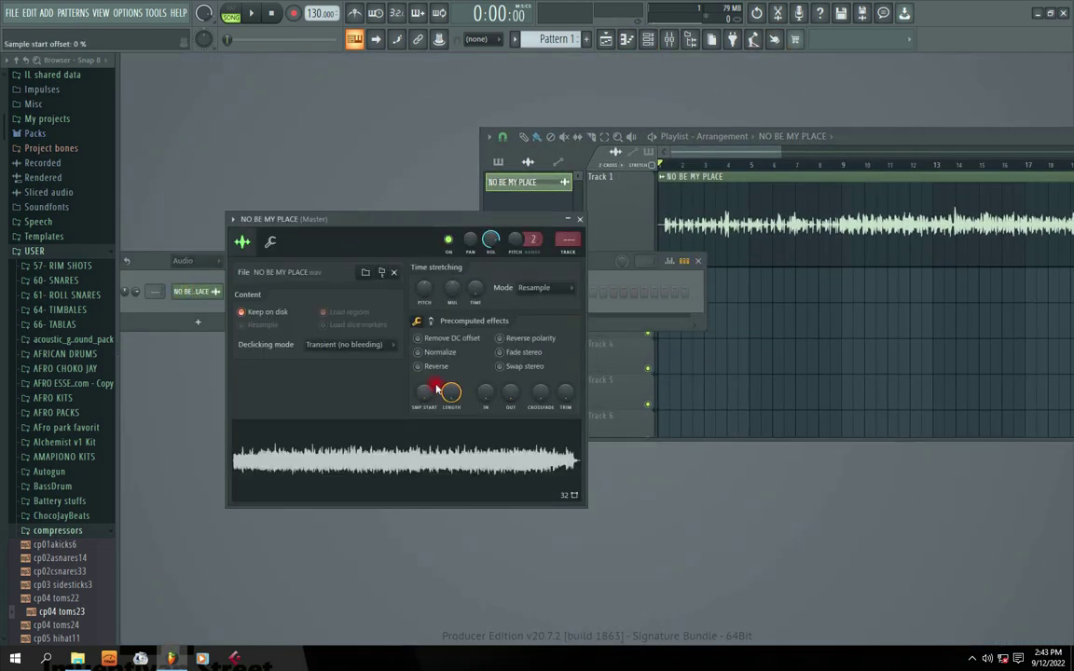
left_click(418, 353)
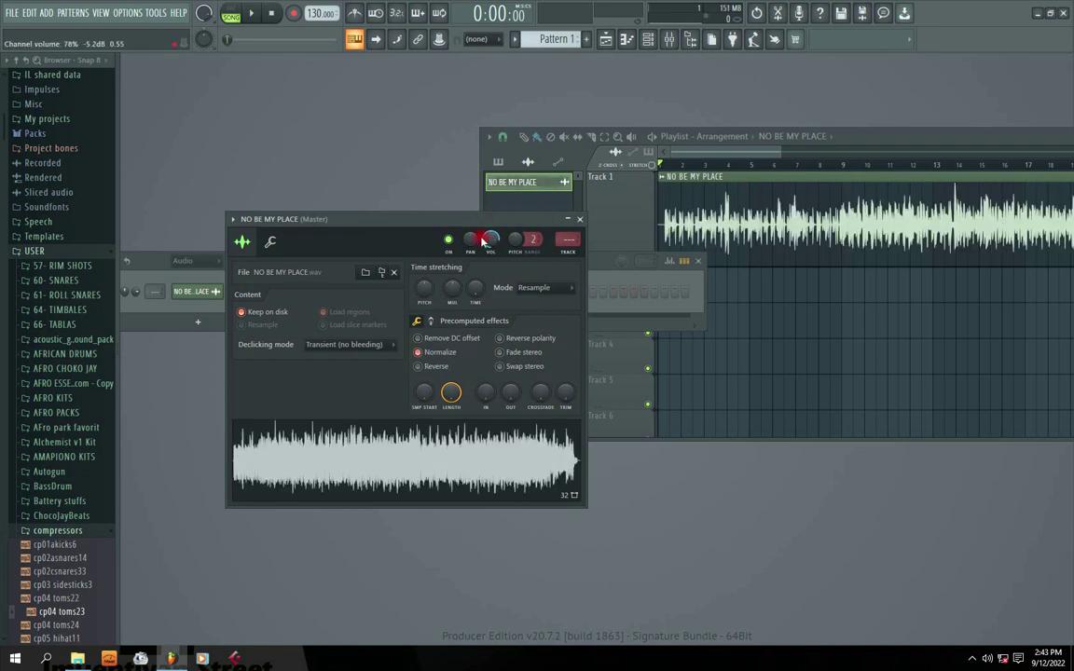
Step: Play the normalized clip from the start in the maximized playlist, and enlarge Track 1's waveform
left_click_drag(454, 227, 552, 238)
left_click(786, 233)
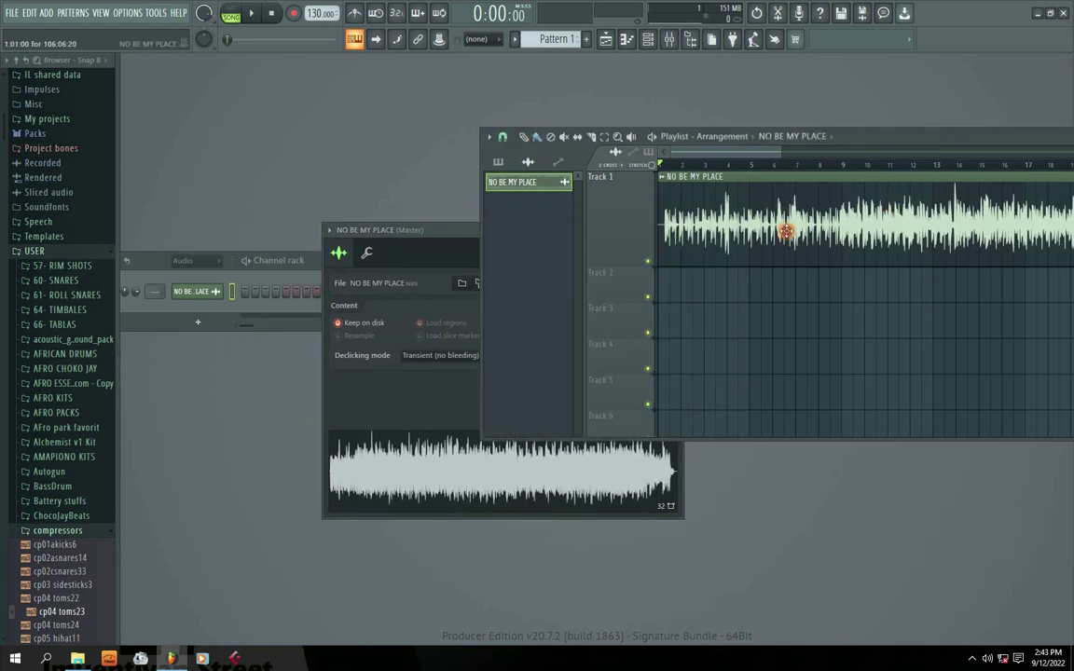
left_click(250, 22)
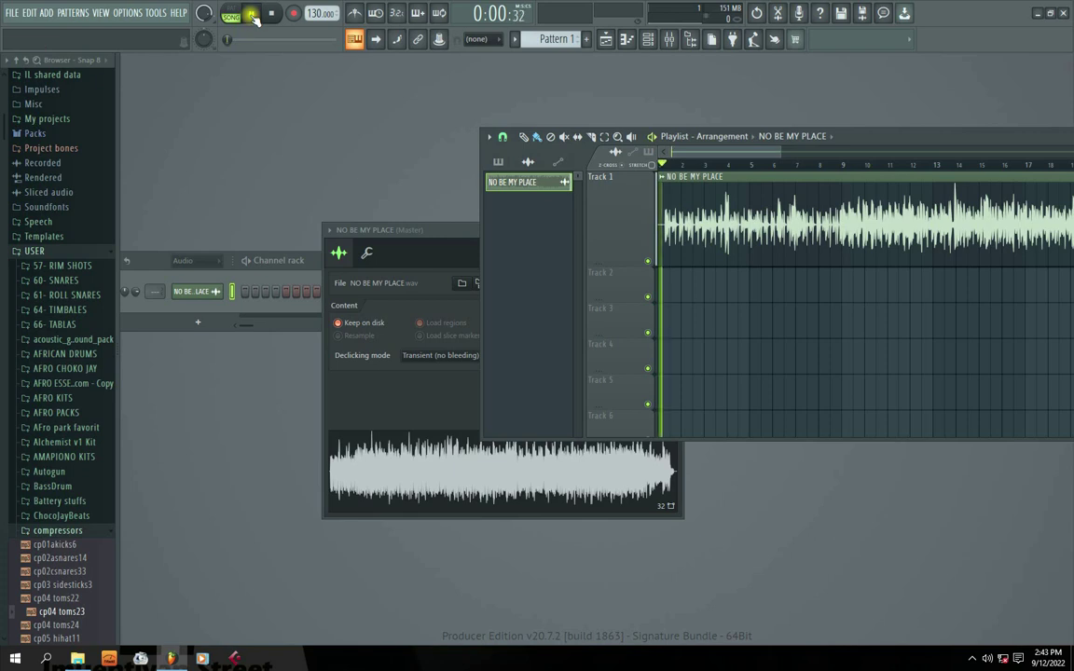
left_click_drag(427, 232, 491, 328)
left_click(596, 241)
left_click(868, 335)
left_click_drag(894, 145, 571, 180)
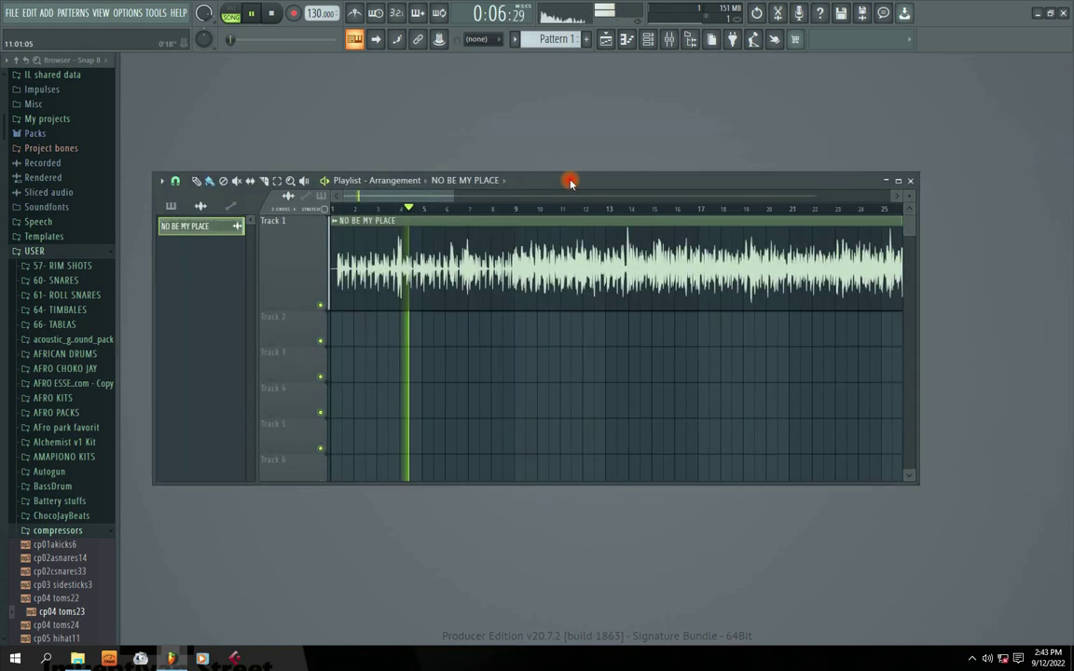
double_click(571, 179)
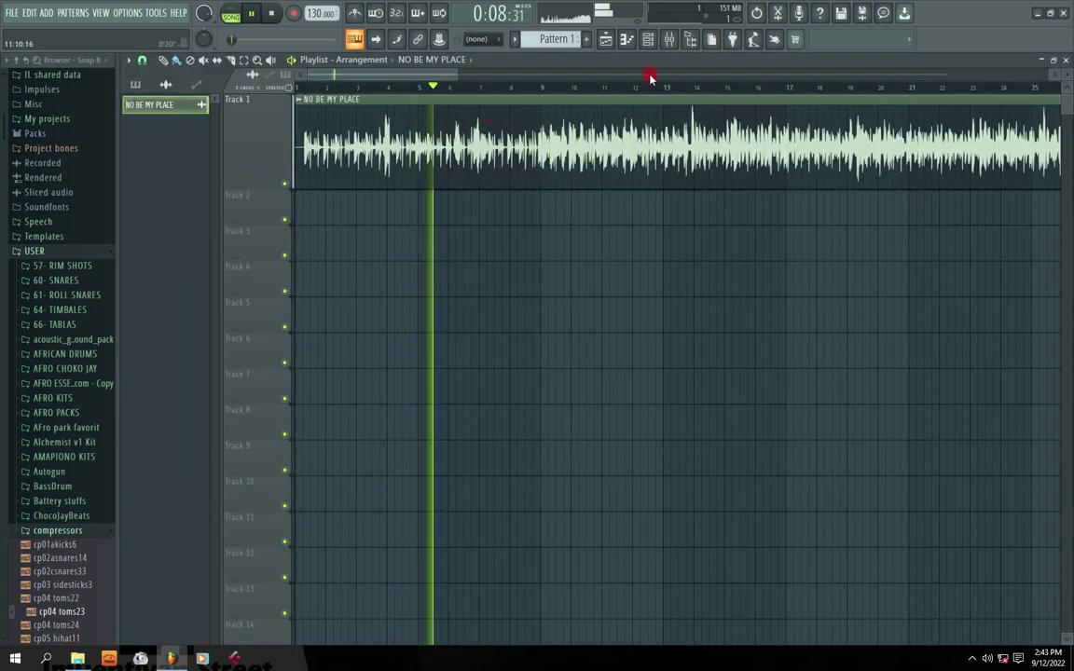
key("space")
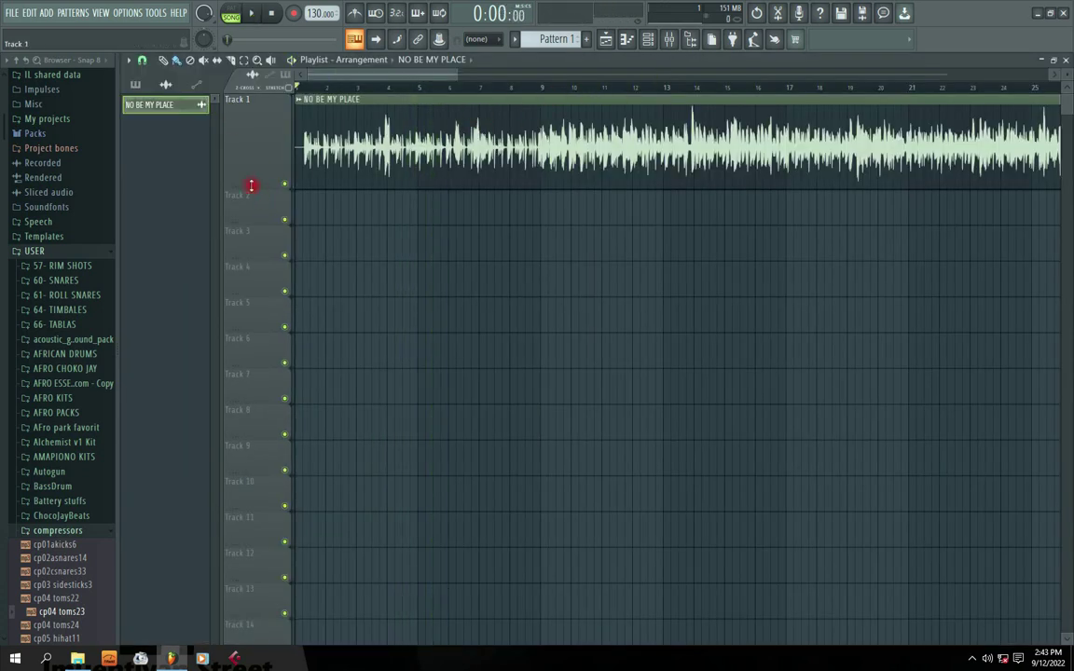
left_click_drag(249, 180, 274, 240)
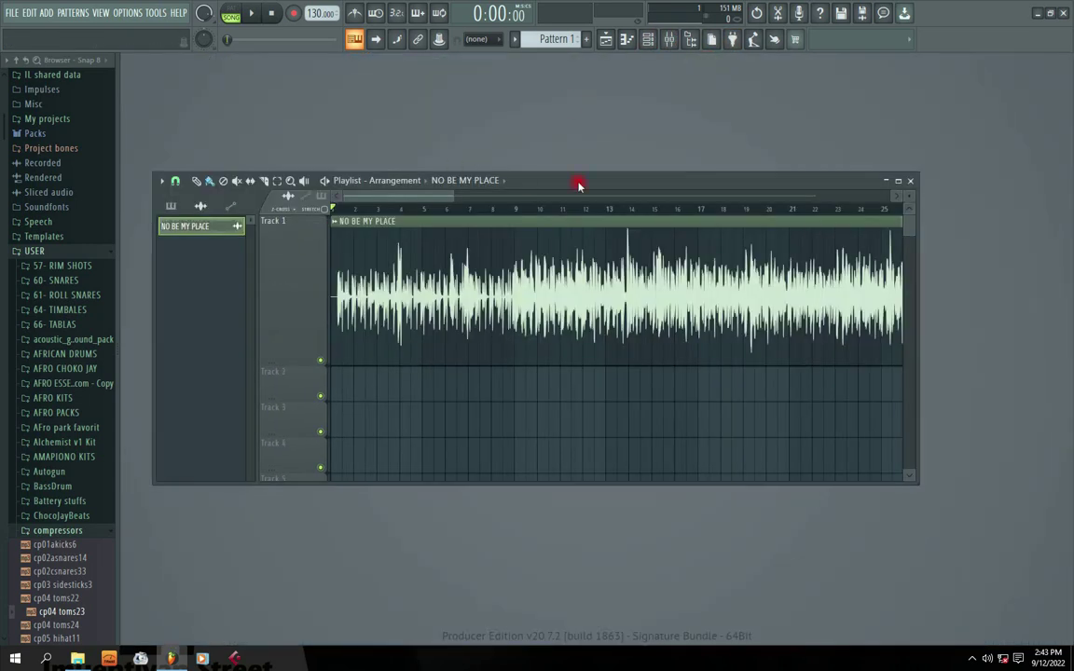
Step: Open the mixer and play the song briefly to check the Master track's level
left_click_drag(578, 186, 650, 112)
left_click(669, 39)
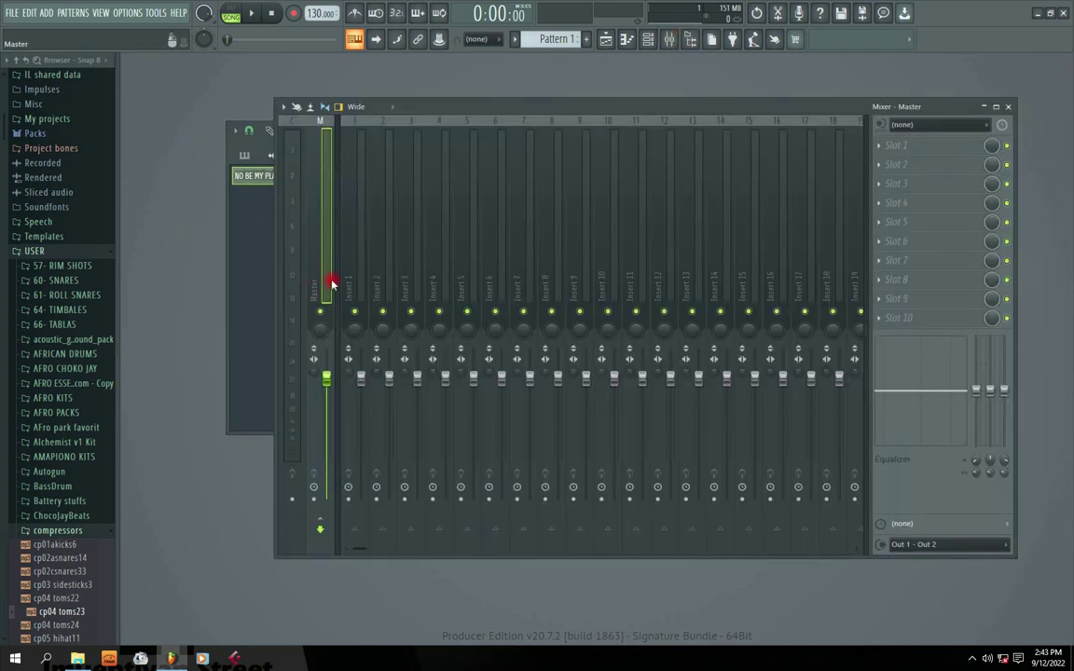
left_click_drag(447, 105, 388, 103)
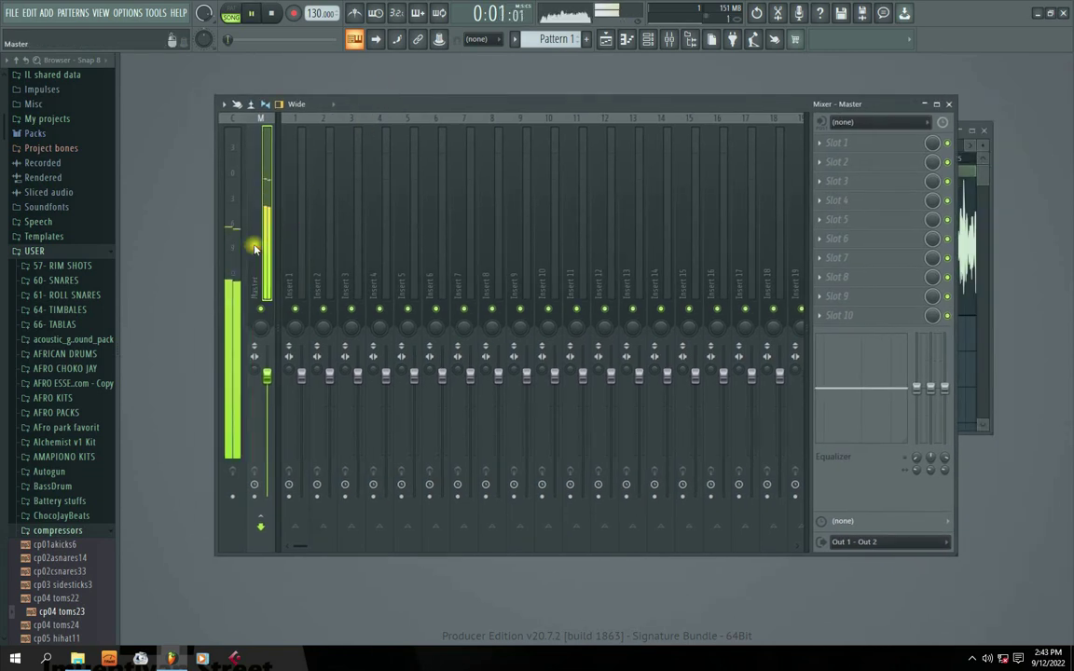
key("space")
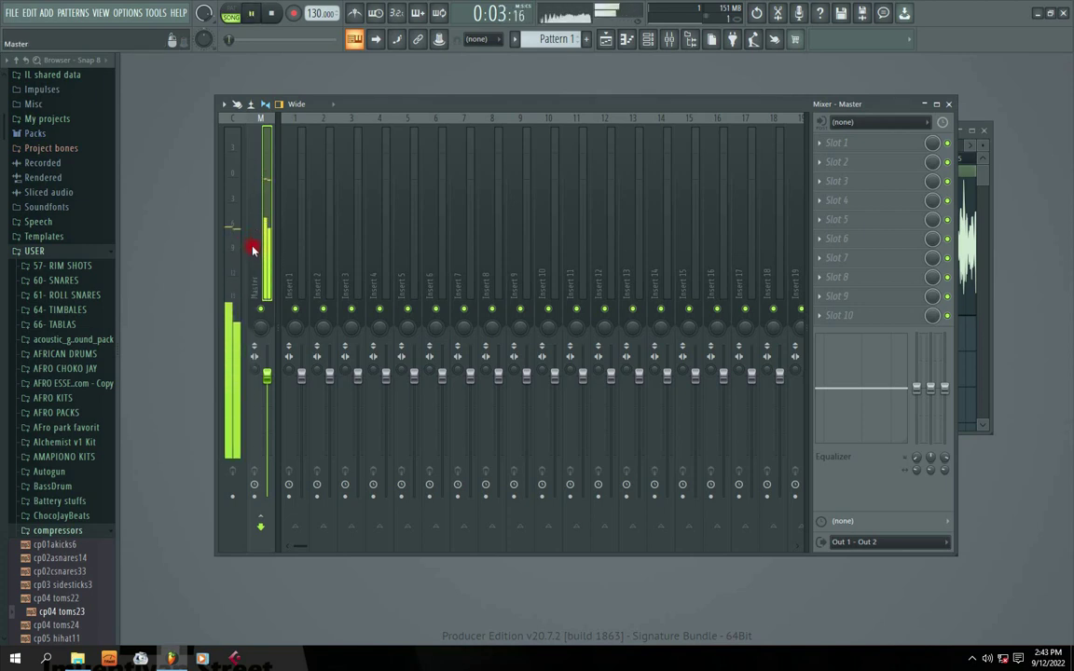
left_click(272, 13)
left_click(263, 190)
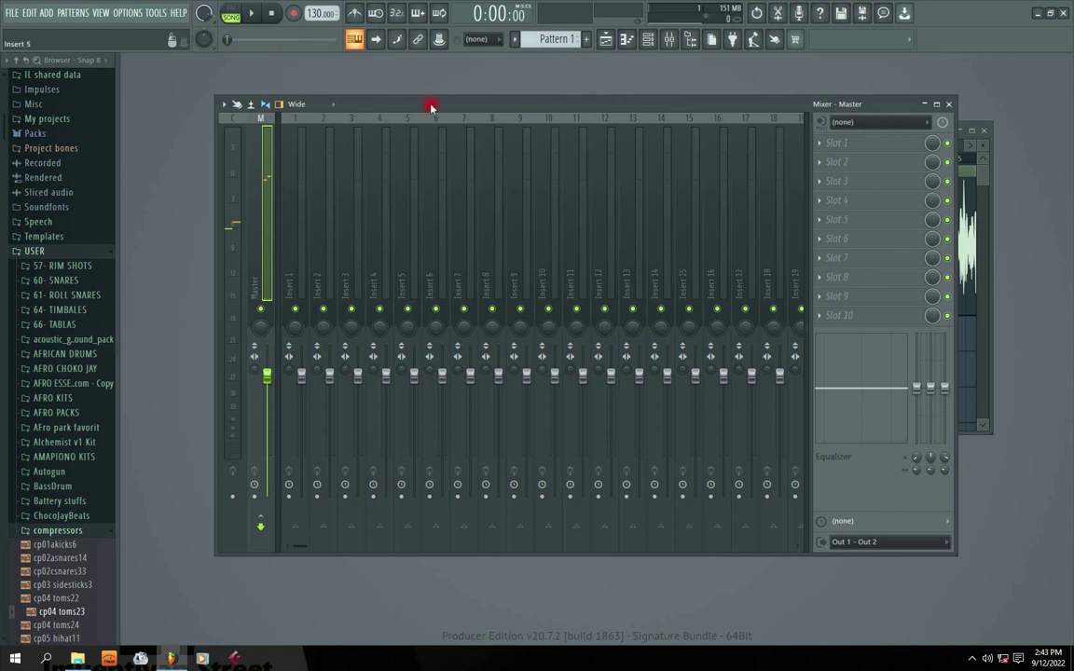
mouse_move(431, 108)
left_mouse_down()
mouse_move(377, 139)
mouse_move(429, 116)
mouse_move(368, 108)
left_mouse_up()
left_click(239, 259)
left_click(308, 180)
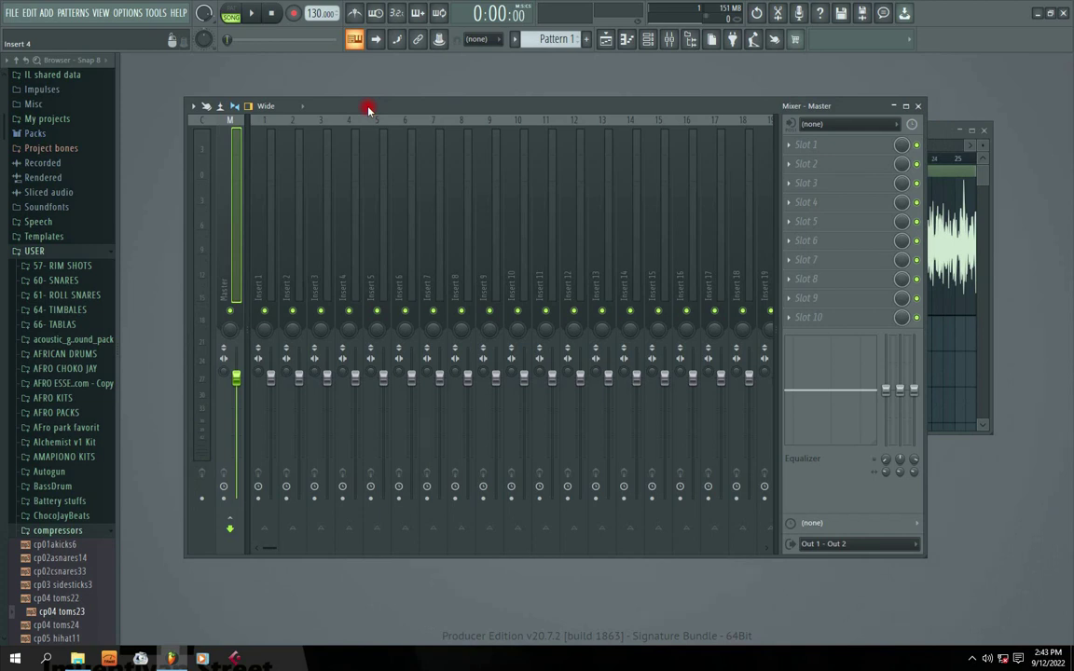
Step: Bring the playlist in front of the mixer and increase Track 1's height to enlarge its waveform
left_click_drag(368, 108, 332, 122)
left_click_drag(897, 128, 858, 143)
left_click(445, 250)
left_click(338, 335)
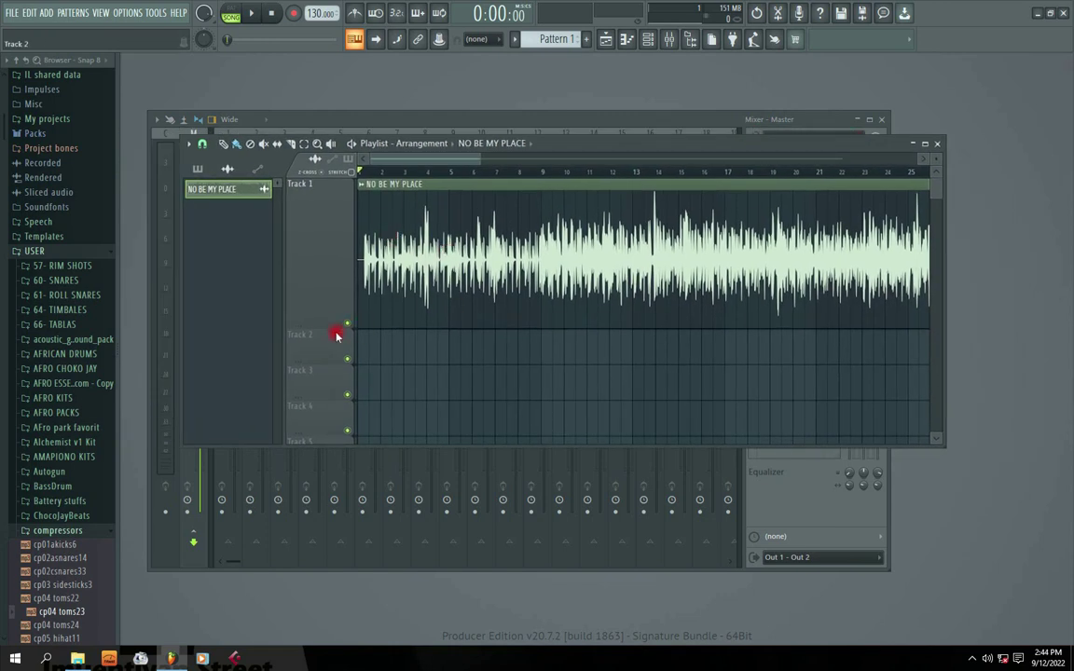
left_click_drag(329, 327, 329, 405)
left_click(679, 276)
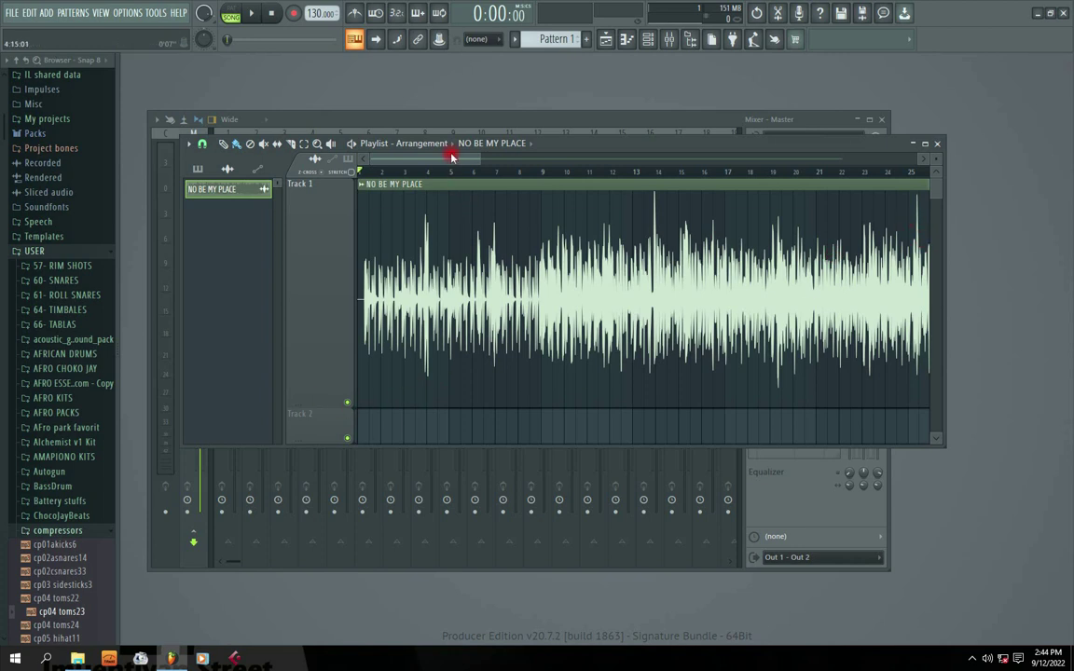
Step: Load Fruity Parametric EQ 2 into the first effect slot of the mixer's Master track
mouse_move(451, 157)
left_mouse_down()
mouse_move(864, 181)
mouse_move(612, 189)
mouse_move(439, 163)
left_mouse_up()
left_click_drag(597, 147, 760, 151)
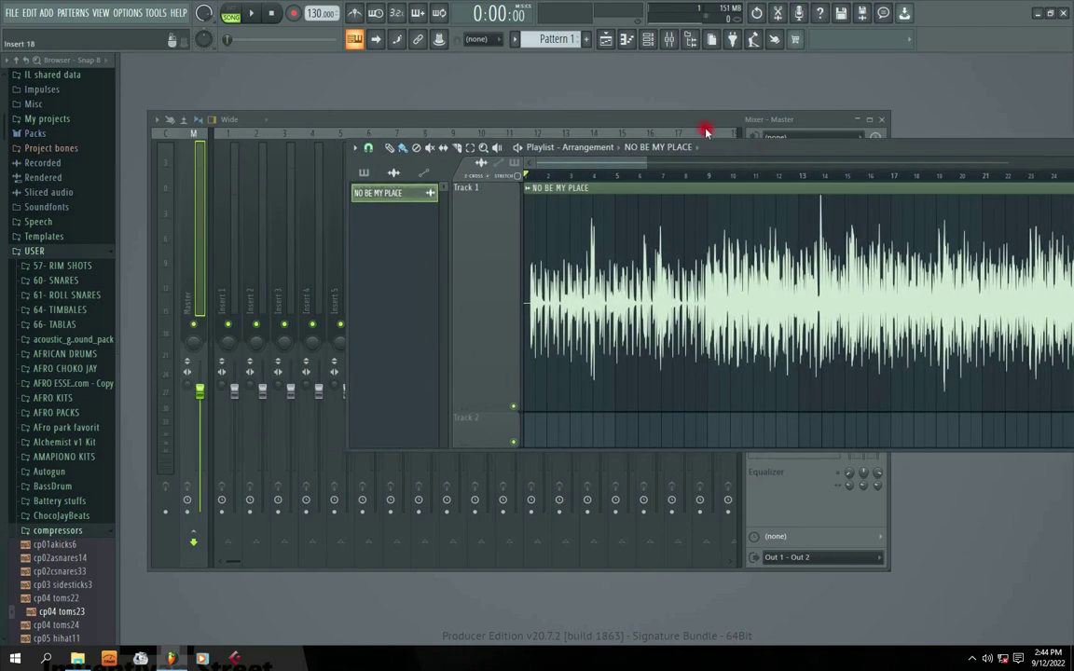
left_click(706, 133)
left_click(681, 36)
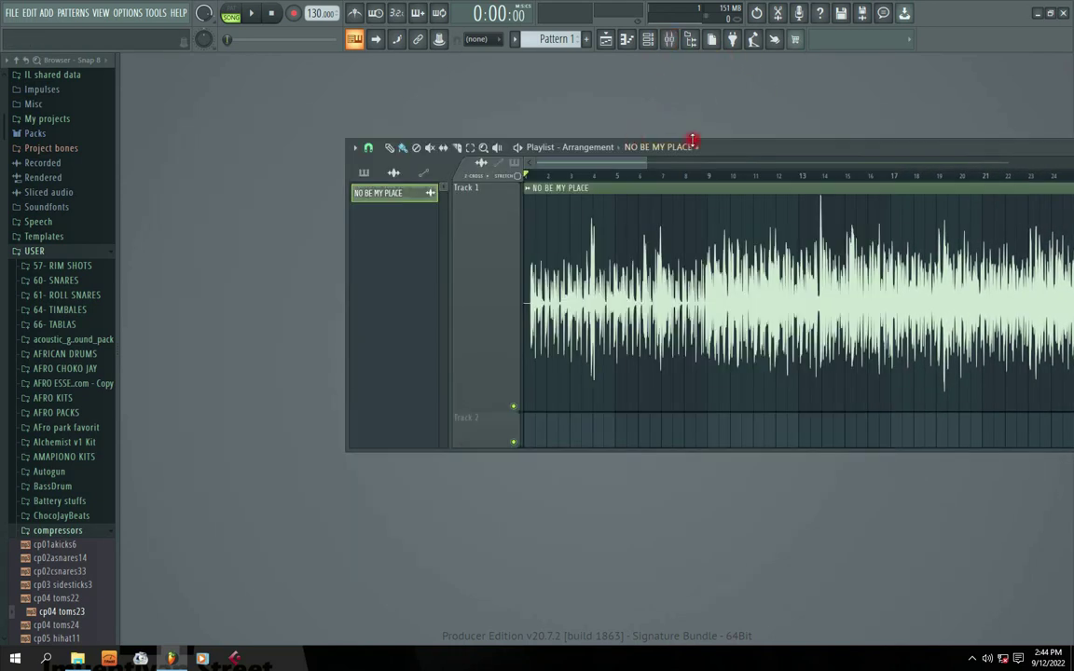
left_click(670, 41)
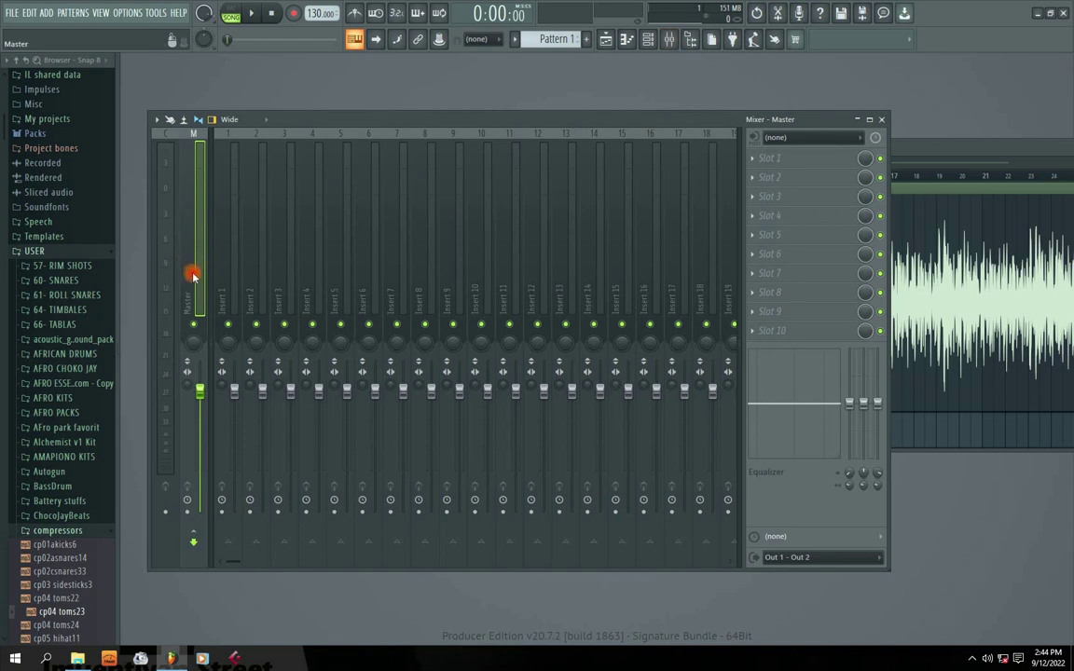
left_click(755, 161)
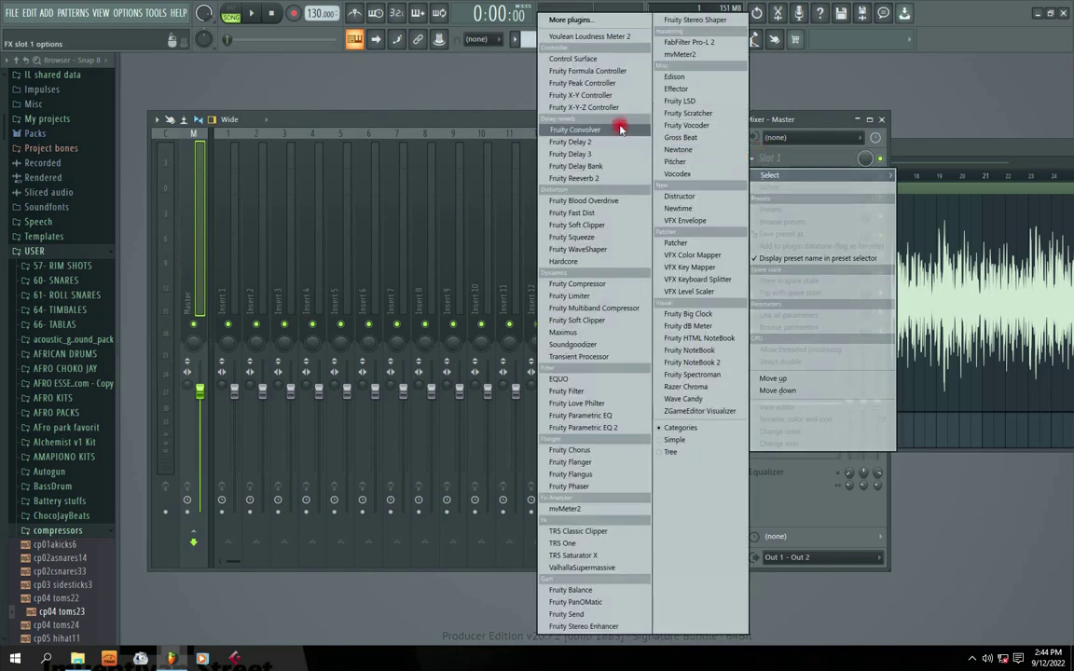
left_click(592, 430)
left_click_drag(293, 159, 568, 203)
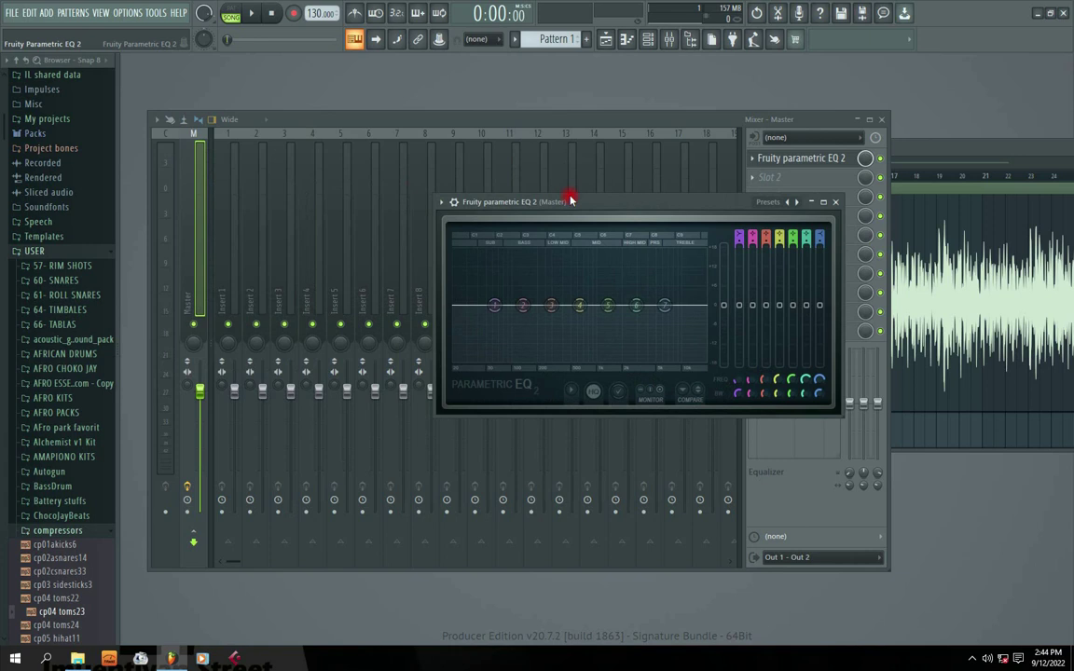
Step: Play the song with the Master track's Fruity Parametric EQ 2 open to examine its frequency spectrum
left_click_drag(573, 200, 494, 179)
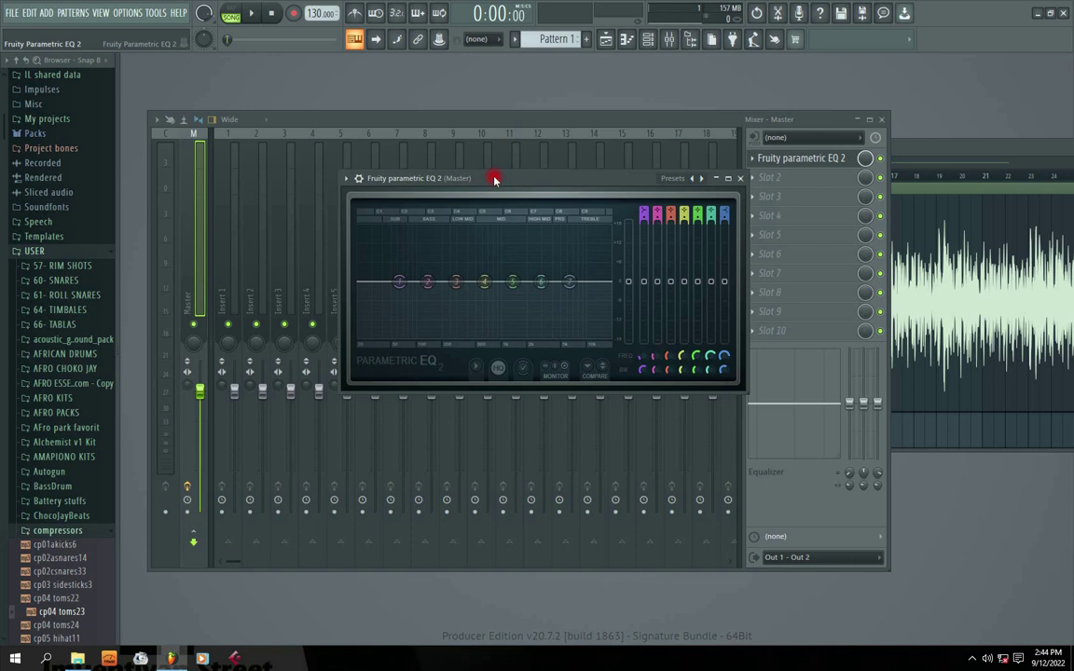
left_click_drag(515, 186, 458, 147)
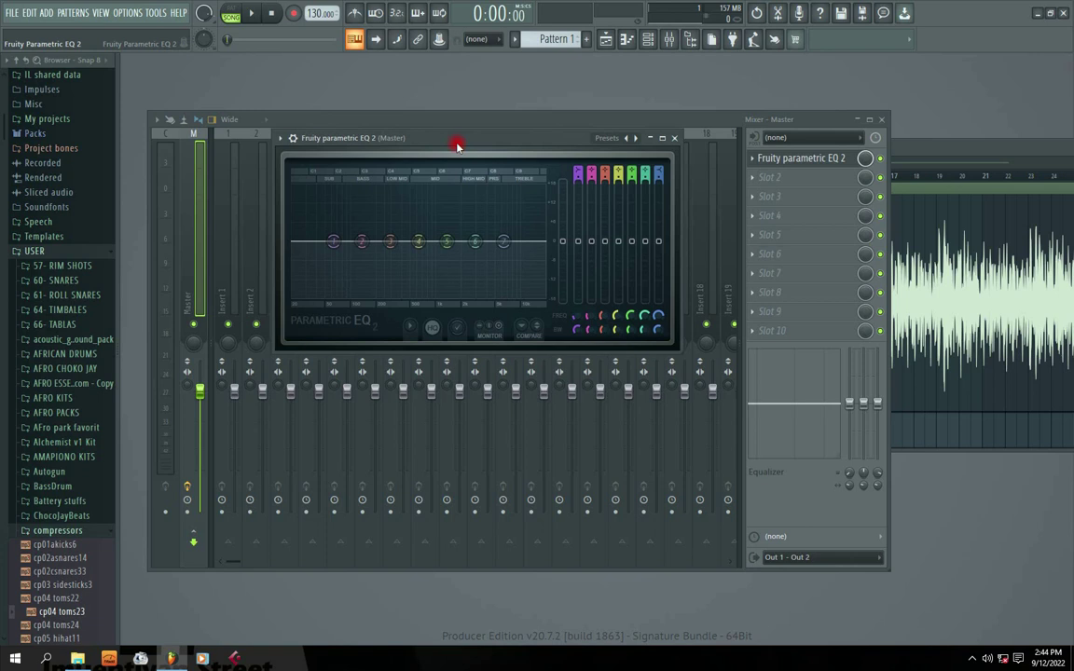
key("space")
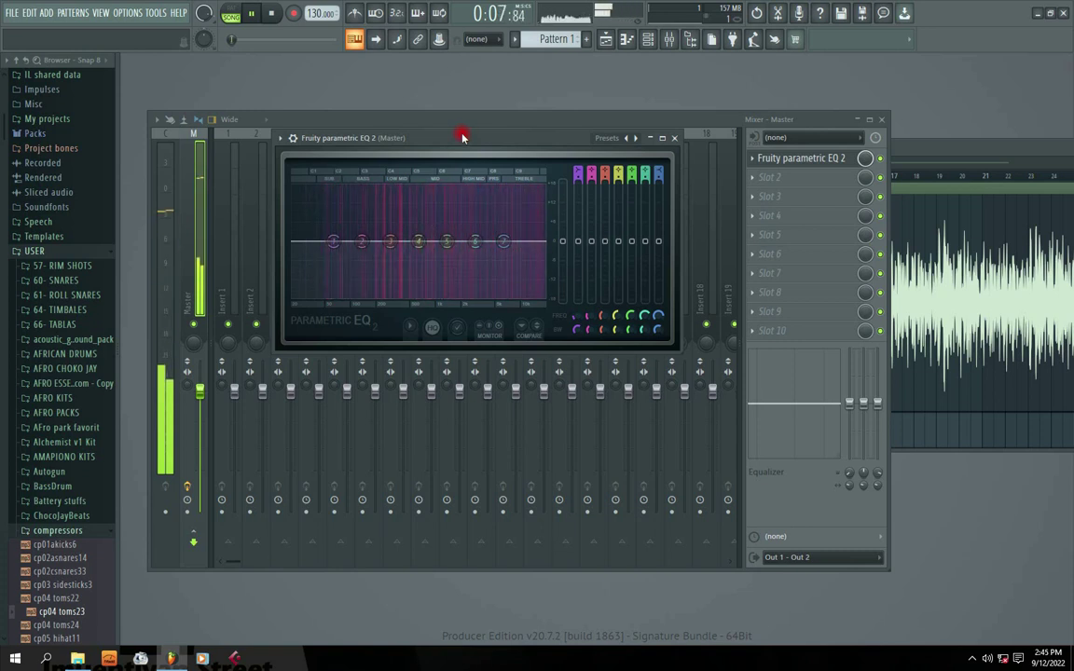
Step: Stop playback and load the 20Hz + 18kHz cut preset in the Master track's Fruity Parametric EQ 2
left_click_drag(457, 138, 449, 149)
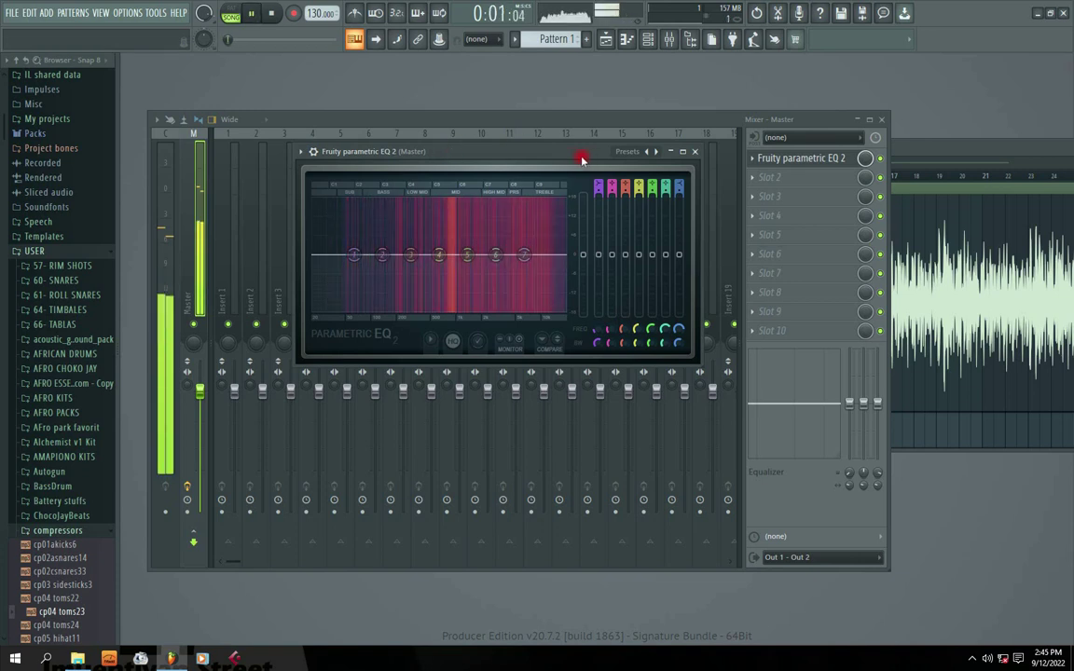
key("space")
left_click_drag(505, 148, 495, 144)
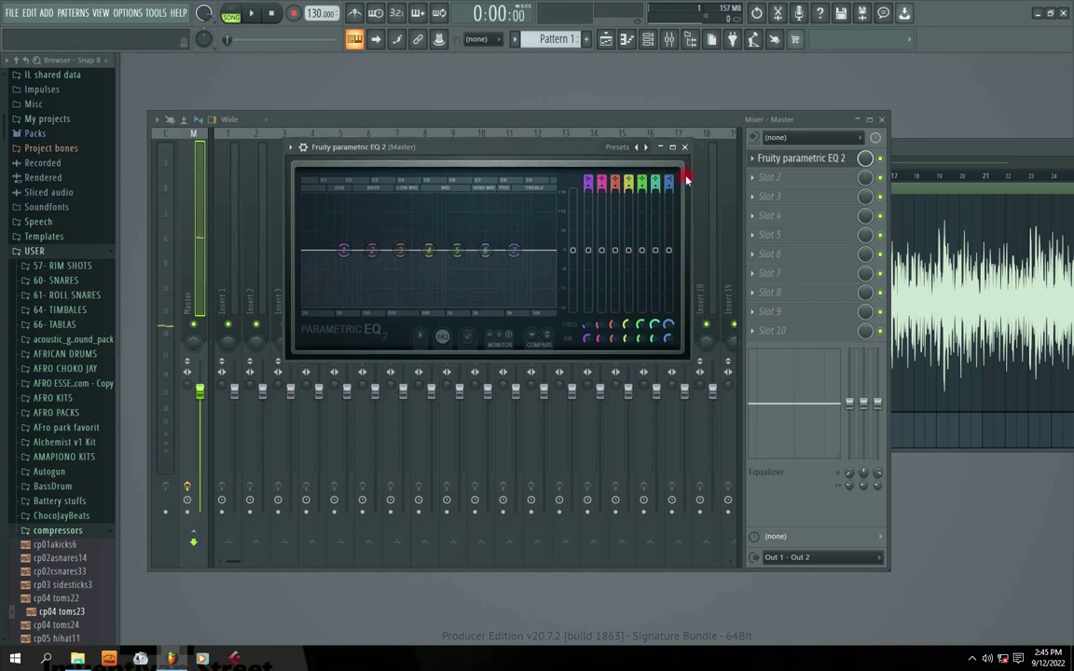
left_click(644, 147)
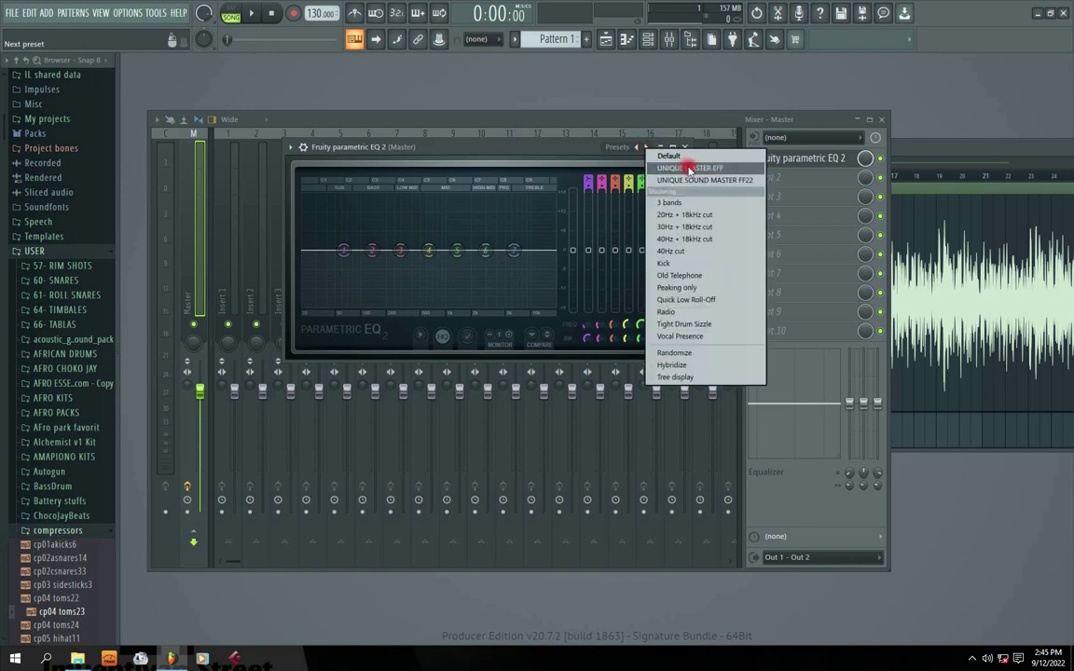
left_click(694, 215)
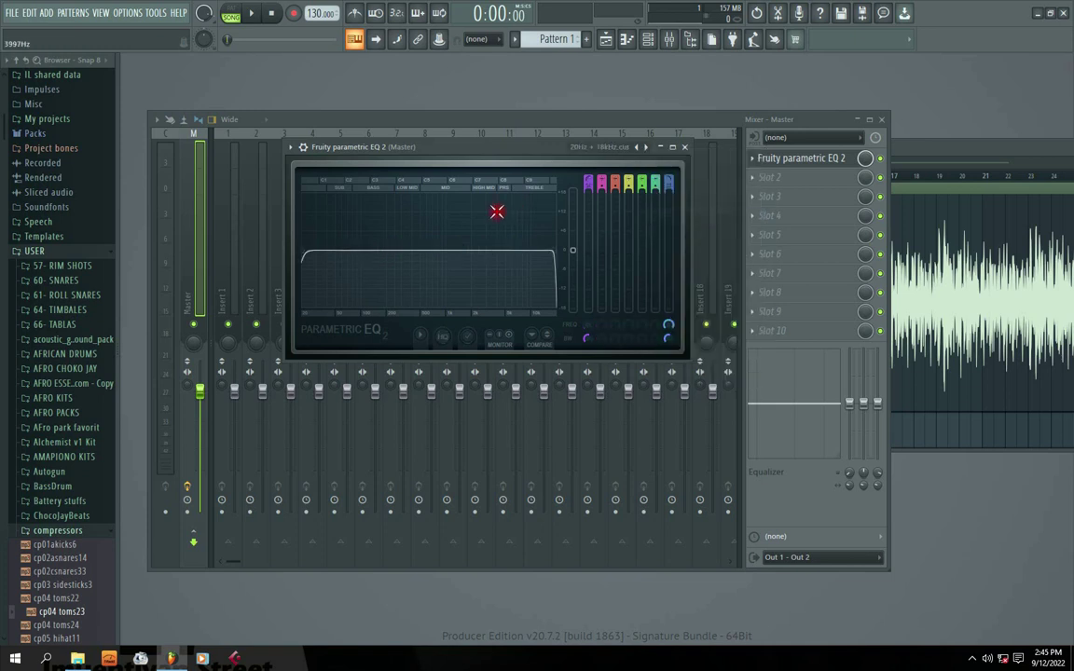
Step: Raise the equalizer's band 1 high-pass cutoff to about 33 Hz while the song plays, and stop playback
left_click_drag(445, 148, 467, 146)
left_click(343, 258)
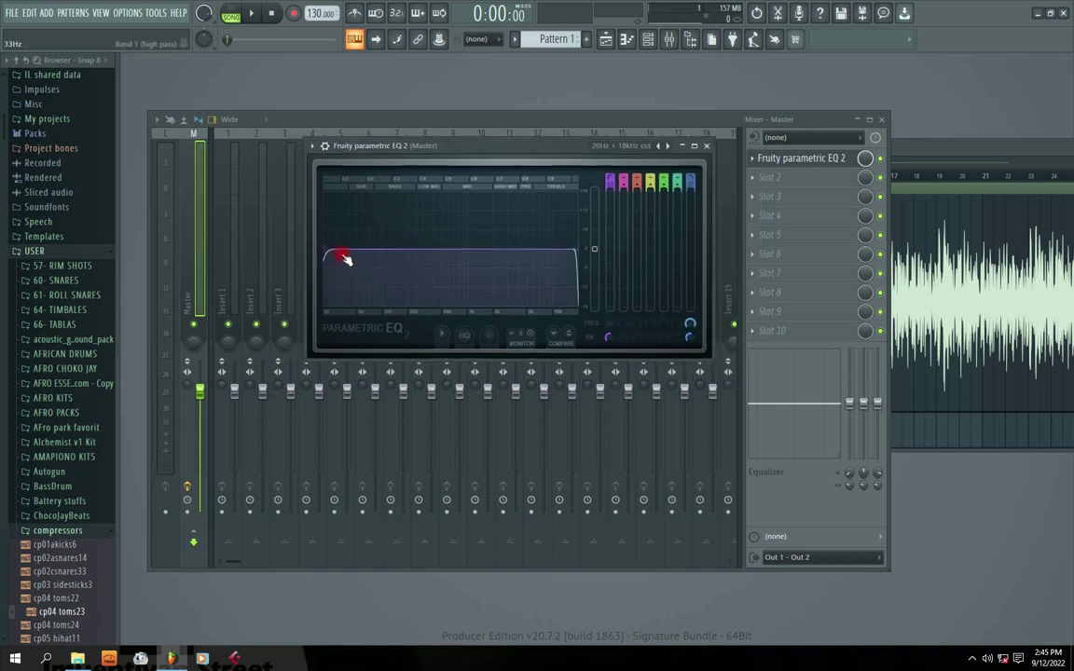
mouse_move(329, 253)
left_mouse_down()
mouse_move(328, 245)
mouse_move(343, 249)
left_mouse_up()
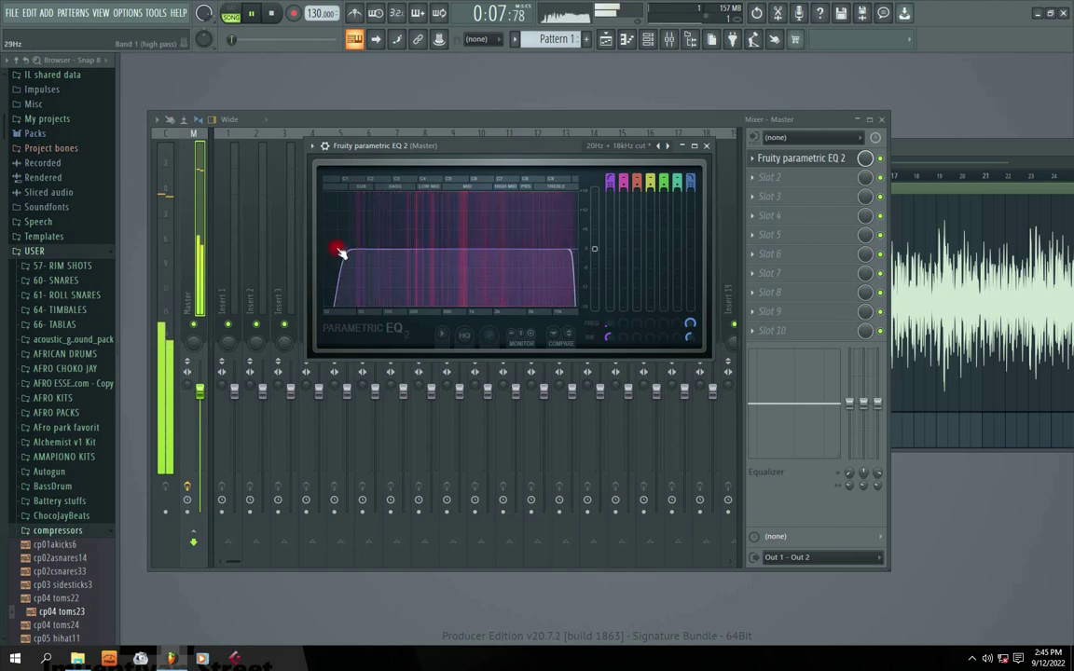
left_click_drag(341, 249, 352, 250)
key("space")
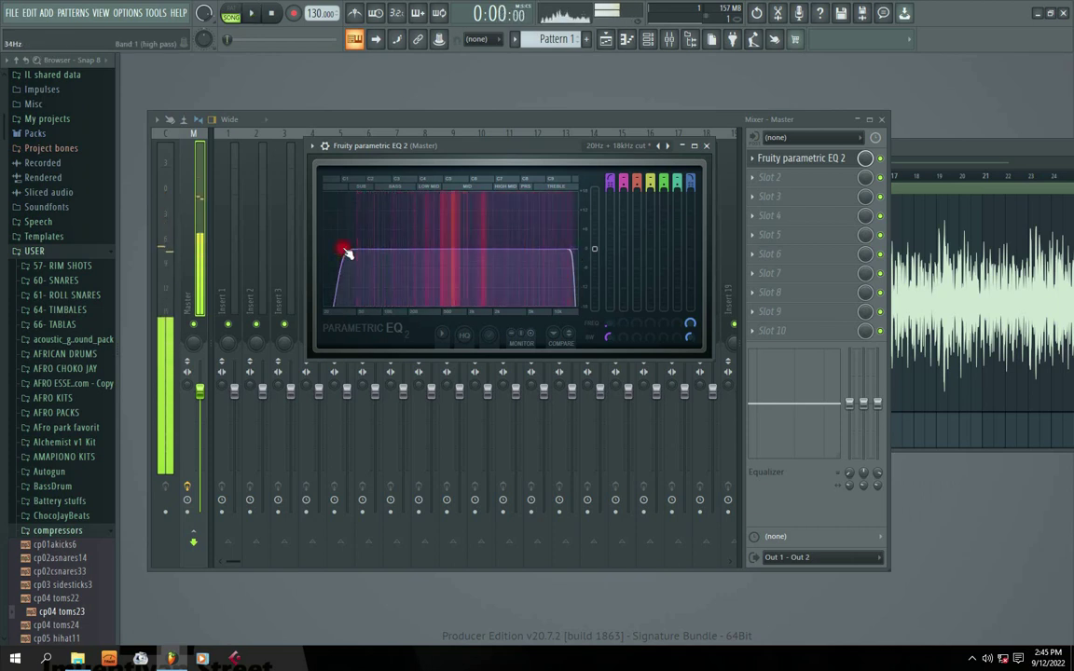
left_click_drag(489, 150, 454, 173)
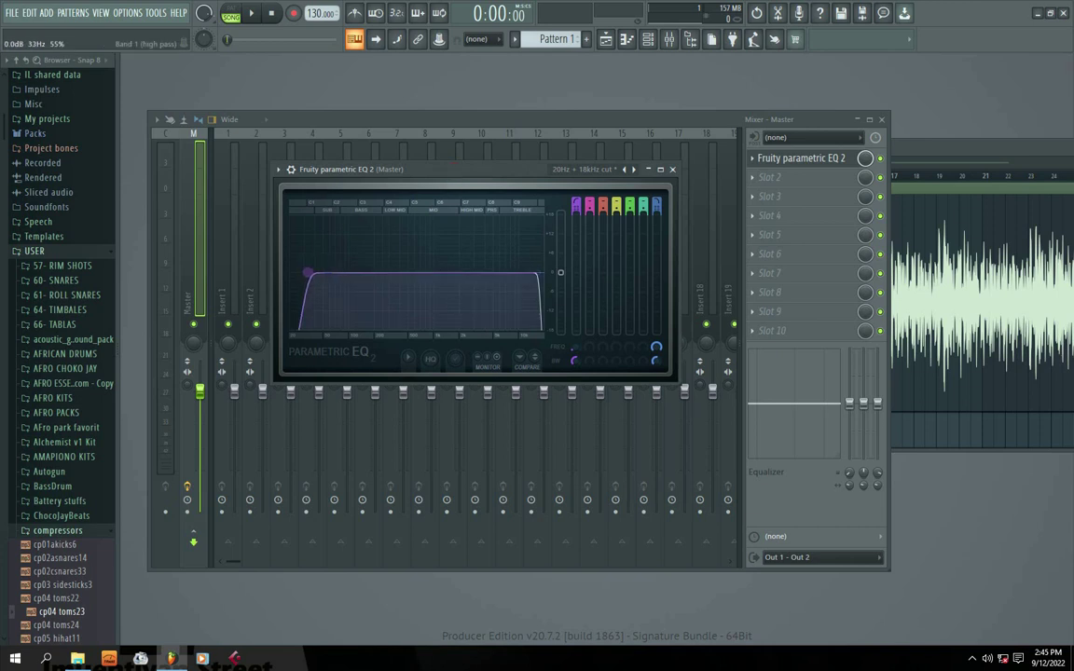
Step: Sweep the equalizer's band 1 high-pass cutoff up and down during repeated playback to hear its effect on the low end
left_click(251, 13)
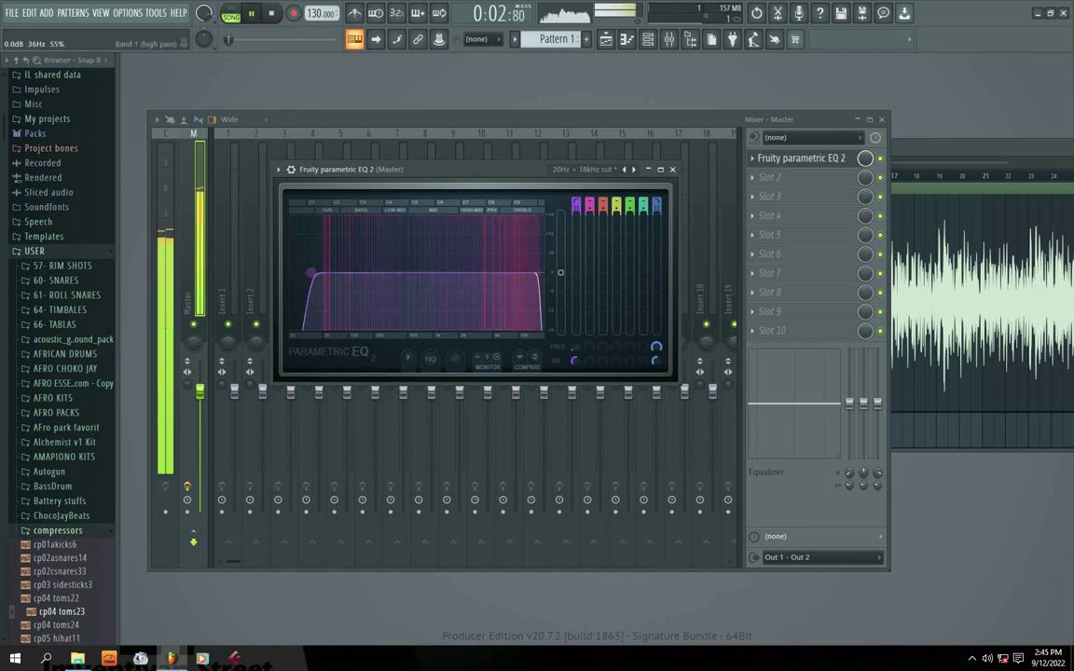
mouse_move(311, 272)
left_mouse_down()
mouse_move(319, 279)
mouse_move(303, 274)
left_mouse_up()
key("space")
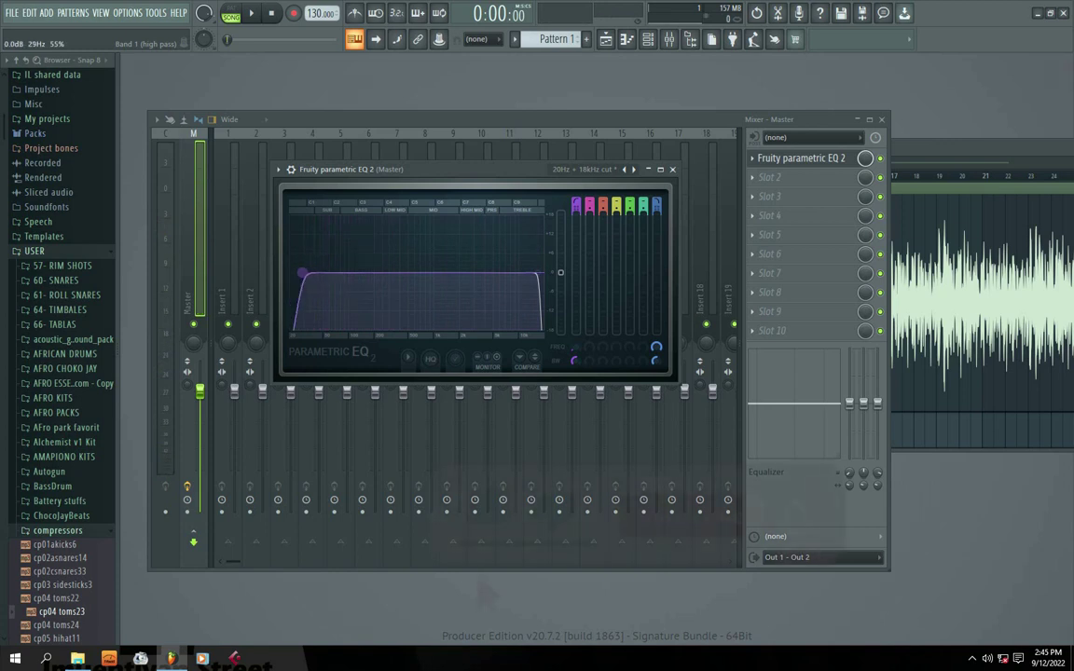
key("space")
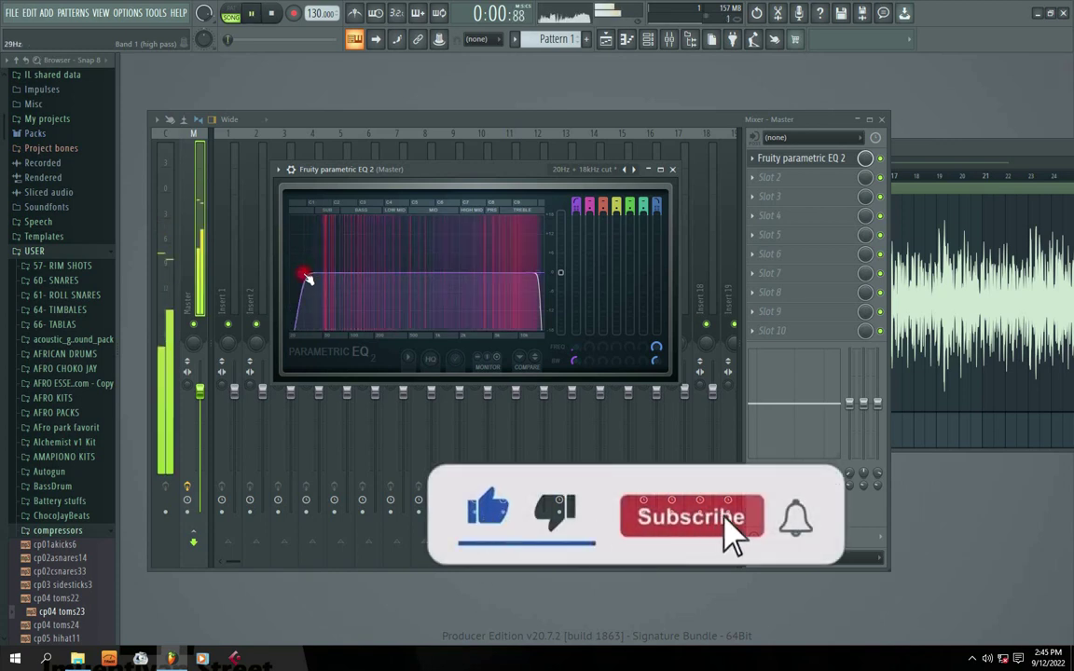
left_click_drag(309, 279, 352, 276)
key("space")
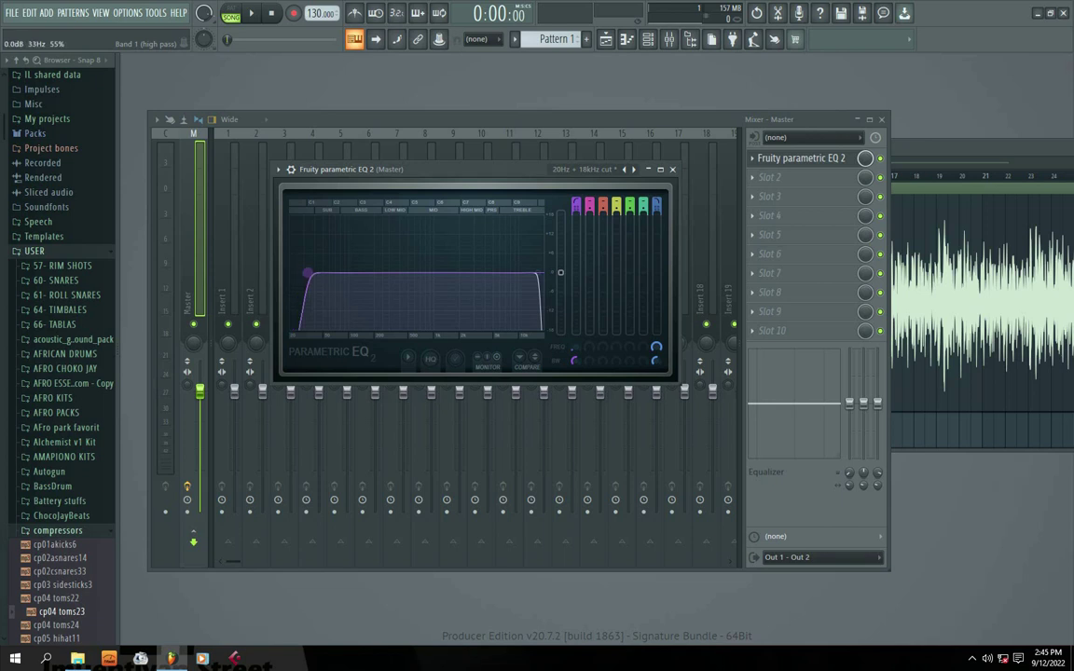
left_click_drag(309, 273, 357, 274)
key("space")
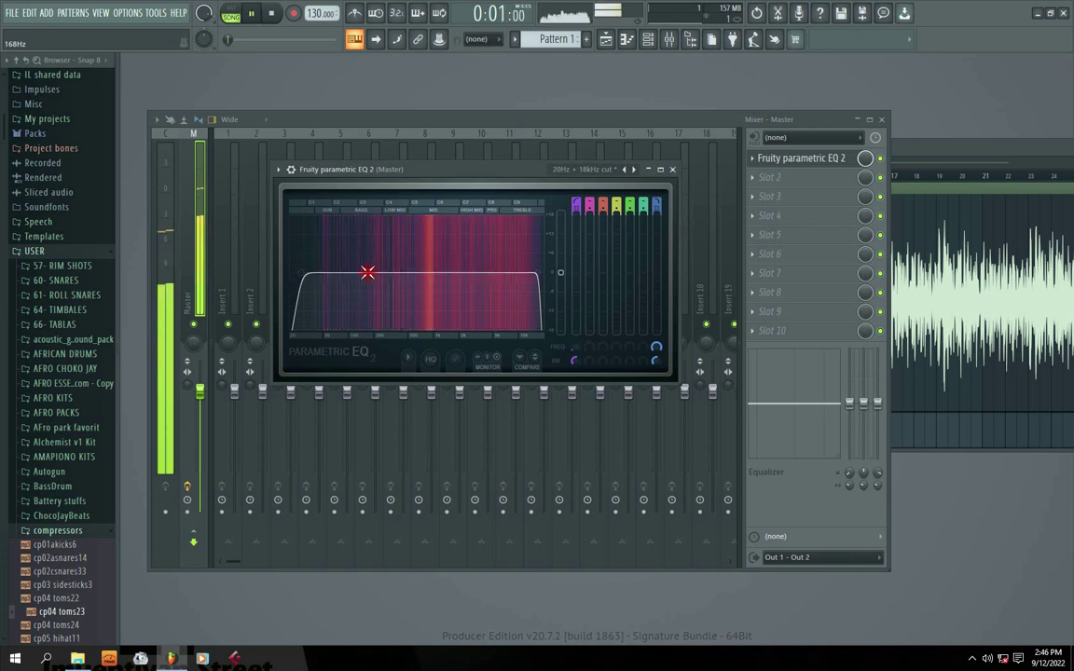
left_click_drag(363, 273, 328, 281)
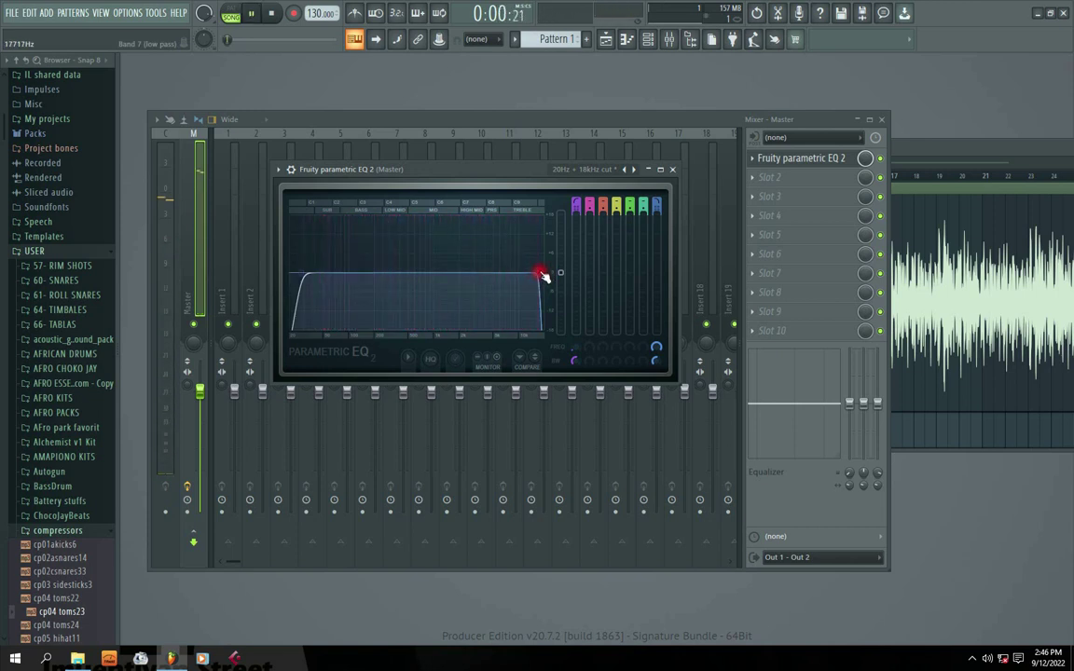
Step: Shift the band 1 high-pass cutoff slightly higher, stop playback and close the equalizer
left_click_drag(541, 277, 543, 276)
mouse_move(308, 274)
left_mouse_down()
mouse_move(298, 271)
mouse_move(319, 274)
left_mouse_up()
key("space")
left_click_drag(413, 173, 416, 170)
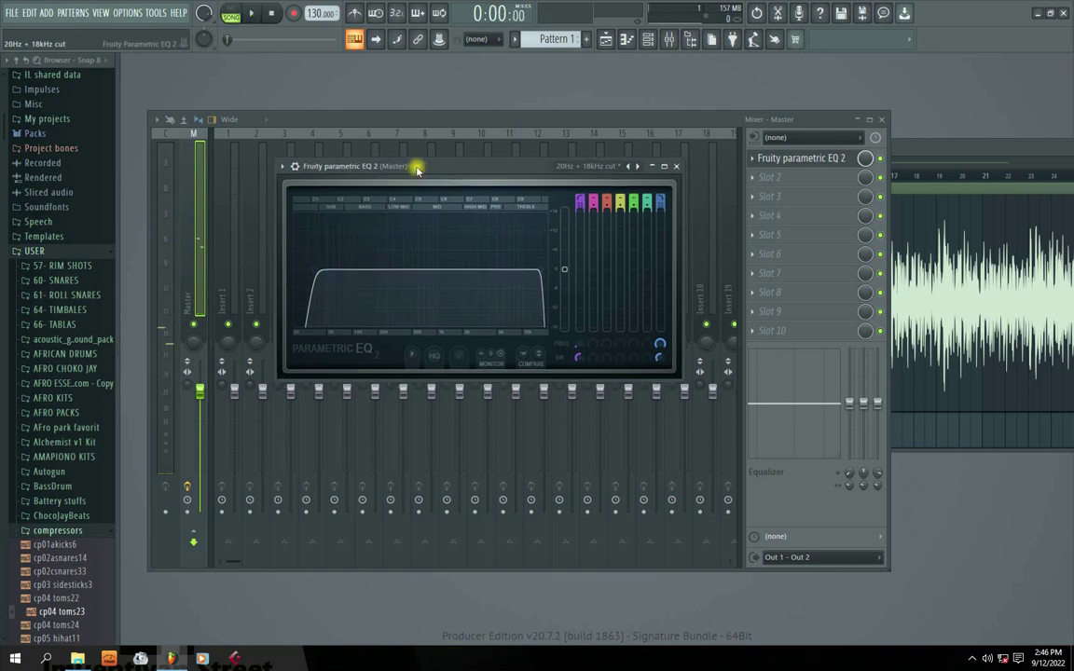
left_click(676, 165)
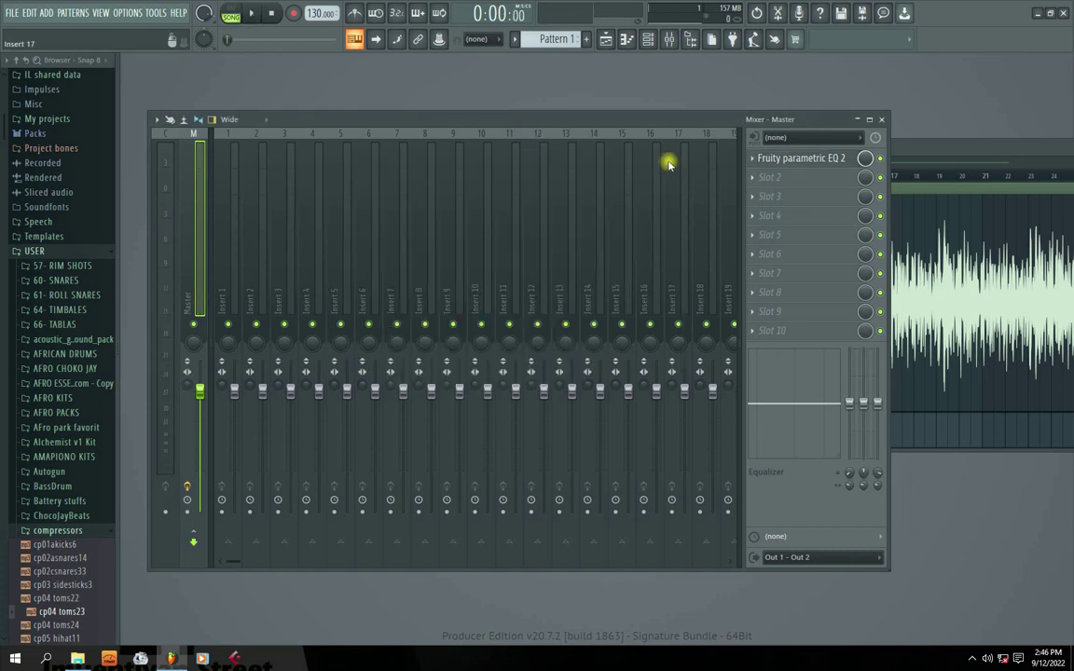
Step: Reposition the mixer and close the playlist so that the Master track's effect slots are unobstructed
left_click_drag(650, 122, 620, 120)
left_click(701, 174)
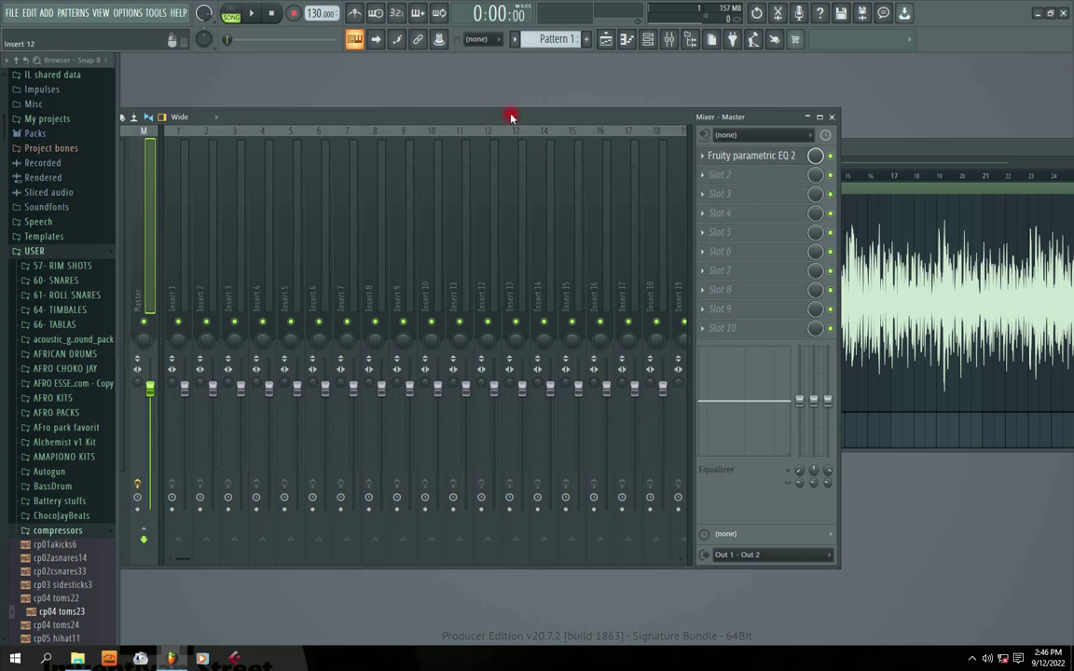
left_click_drag(511, 118, 541, 117)
left_click(731, 177)
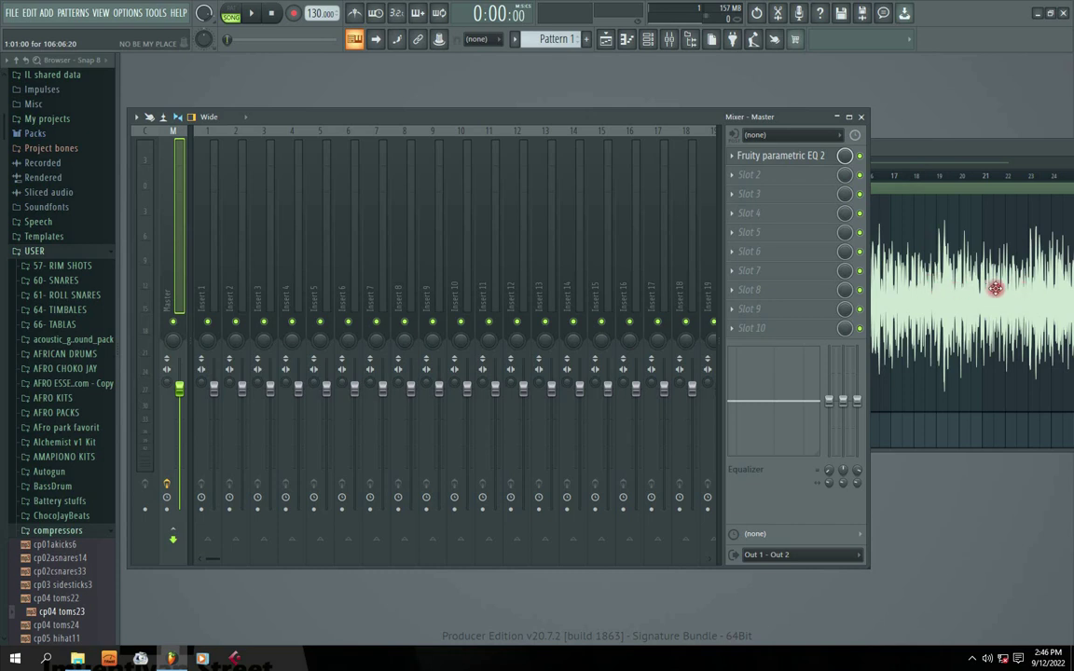
left_click_drag(936, 151, 536, 149)
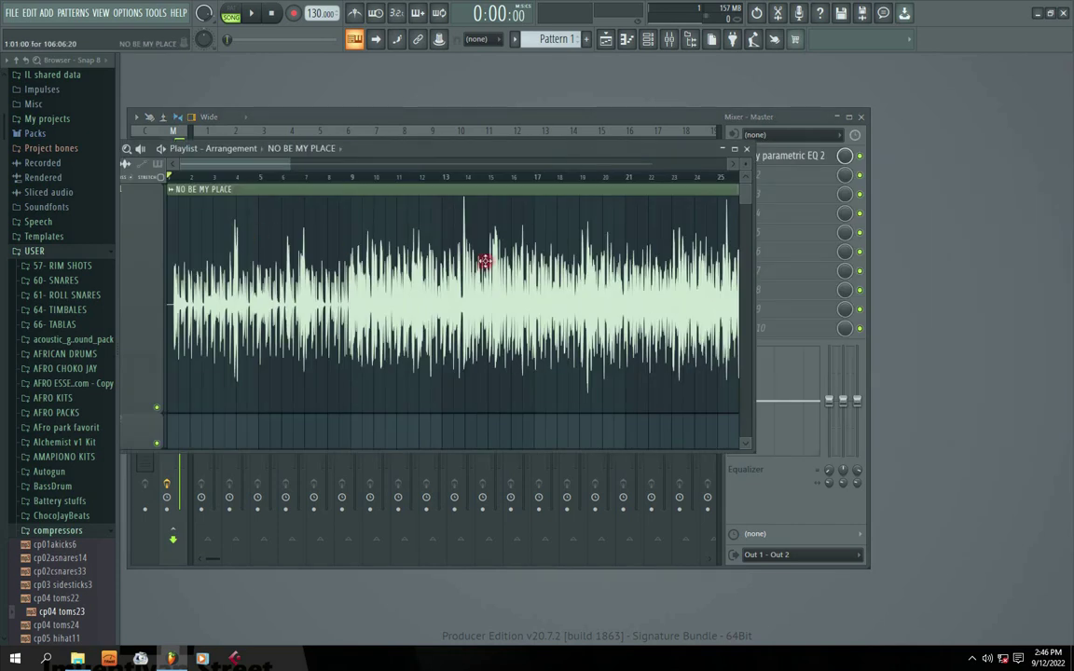
left_click(725, 179)
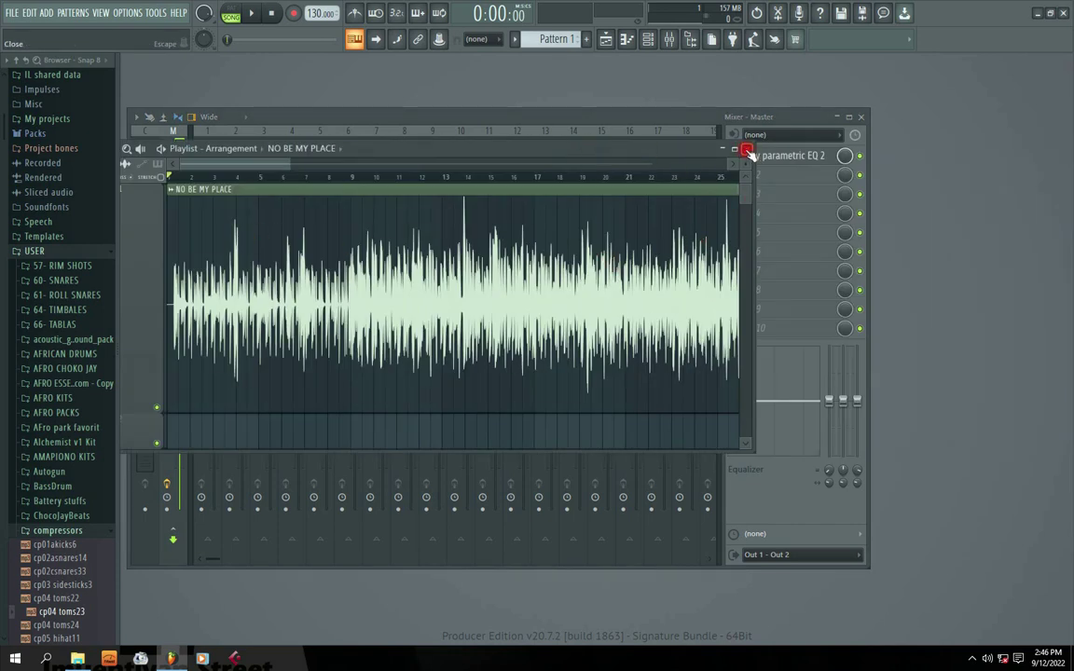
left_click(726, 151)
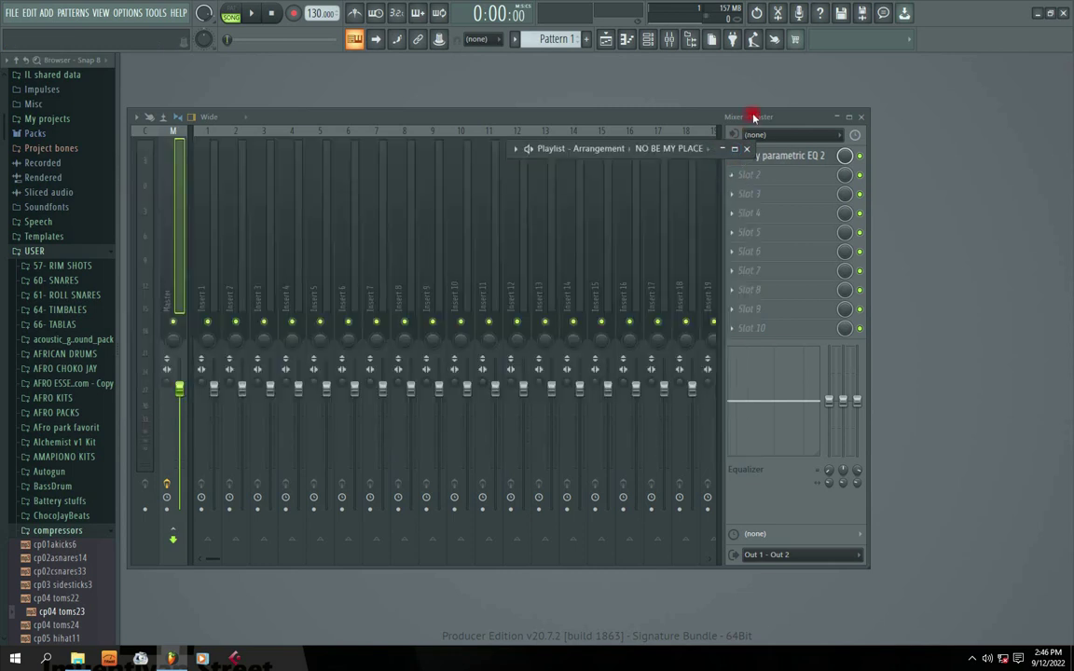
left_click(746, 150)
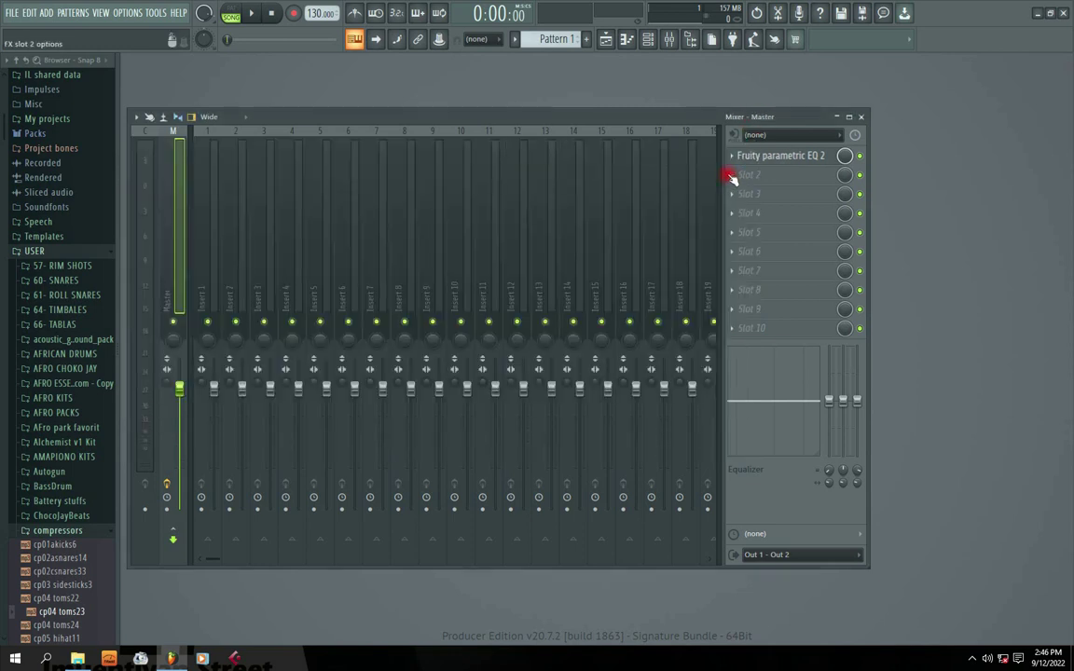
Step: Load Fruity Limiter into the second effect slot of the Master track and place its window over the mixer
left_click(732, 177)
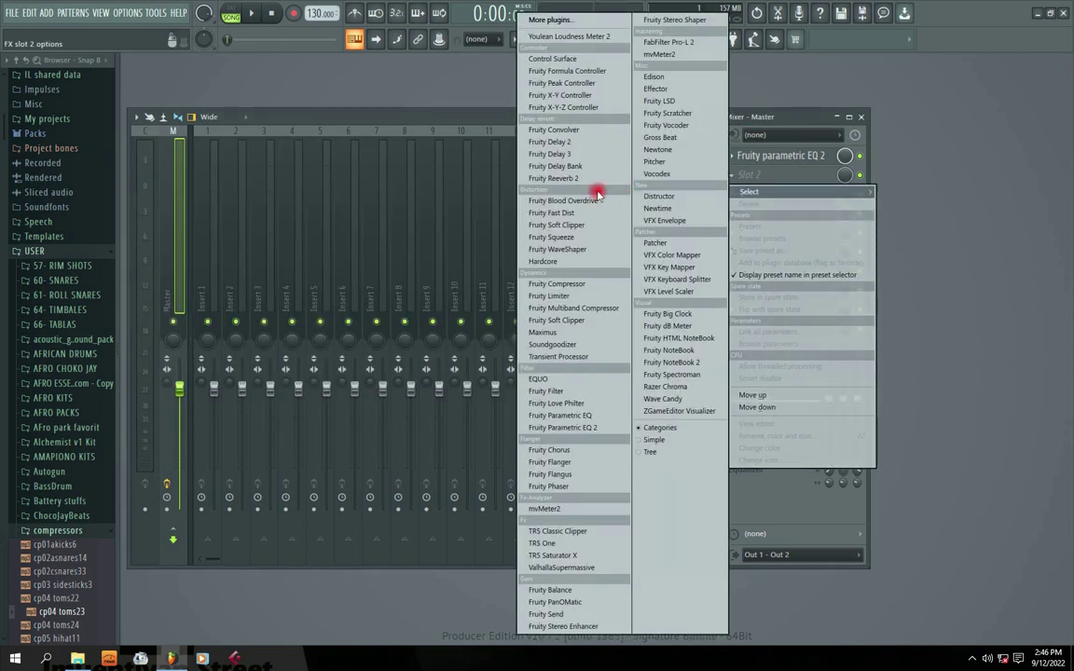
left_click(550, 295)
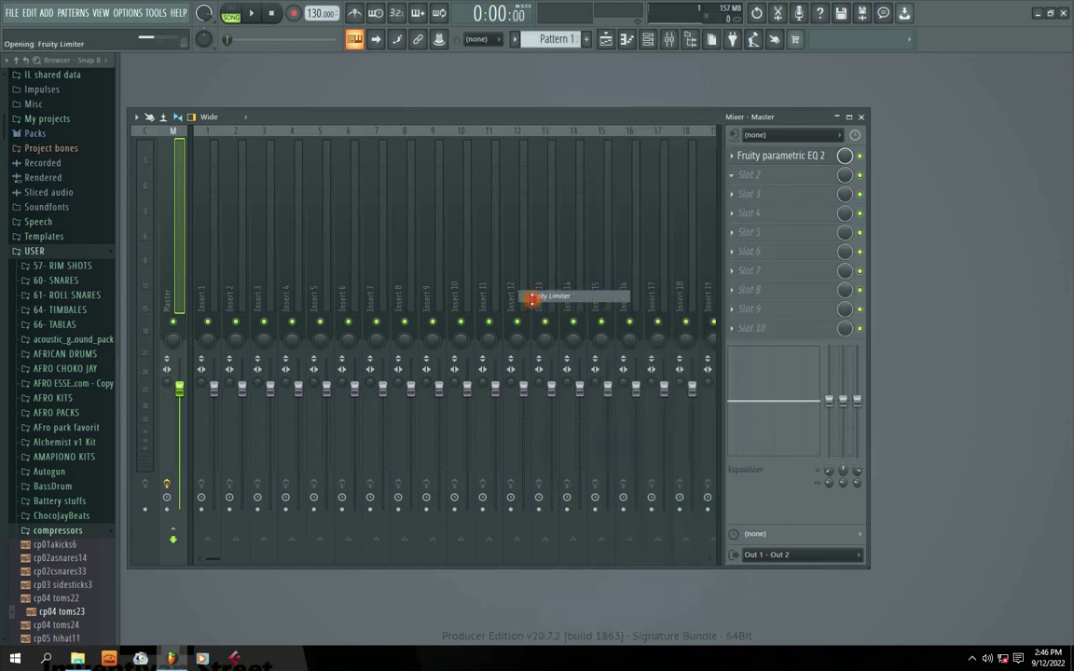
left_click_drag(320, 171, 439, 203)
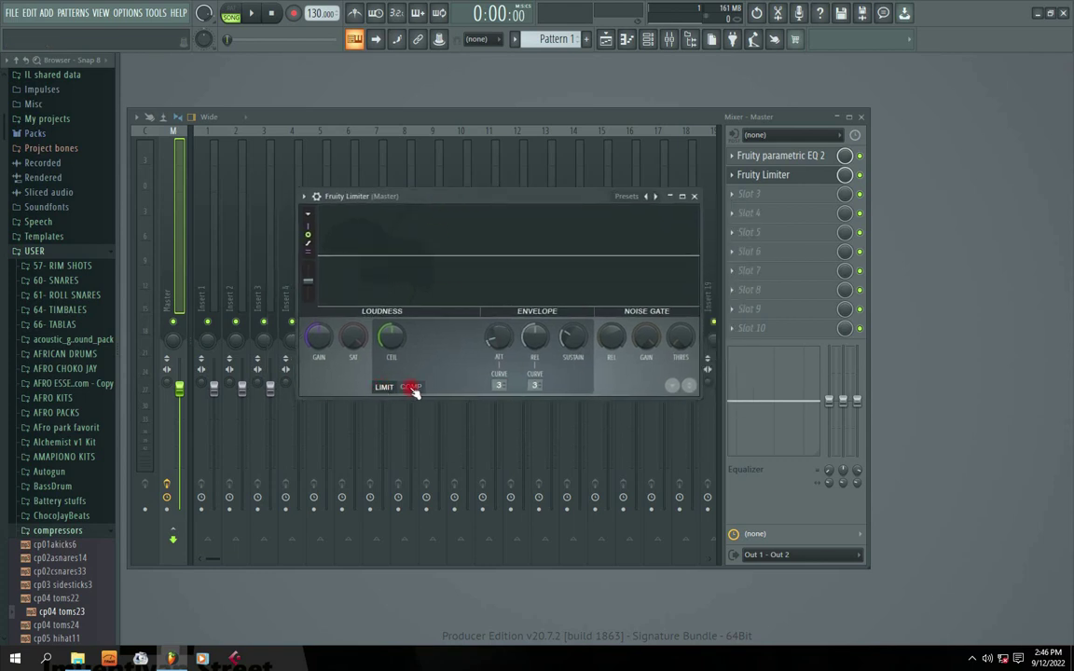
left_click_drag(461, 198, 427, 248)
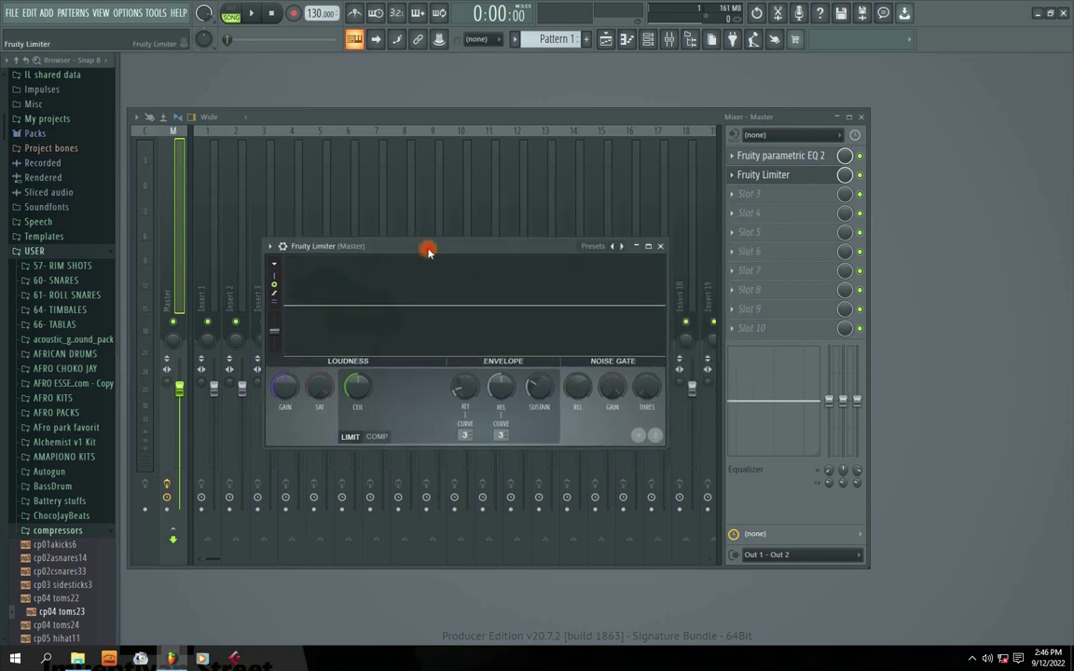
Step: Switch Fruity Limiter to compressor mode and lower its threshold into the song's peaks during playback
left_click(376, 438)
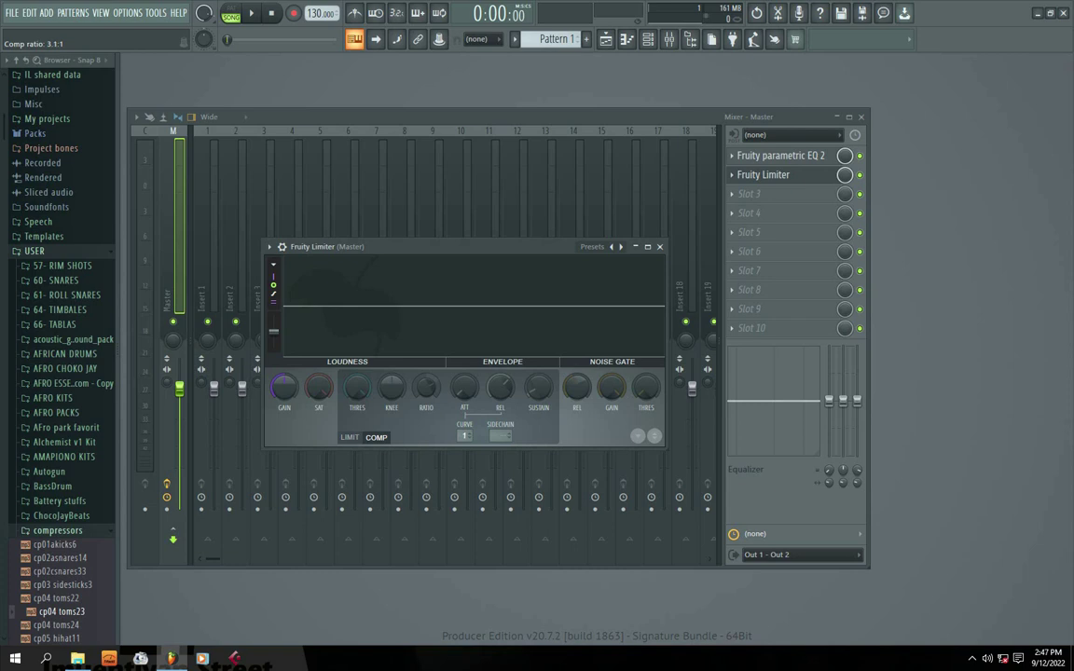
left_click_drag(360, 386, 368, 368)
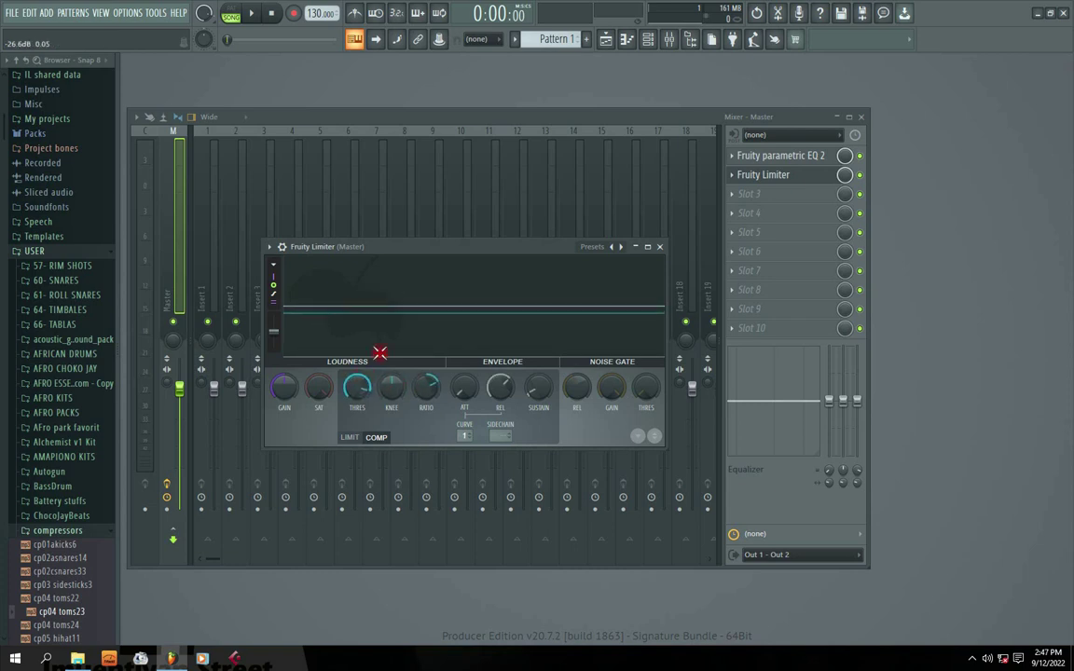
key("space")
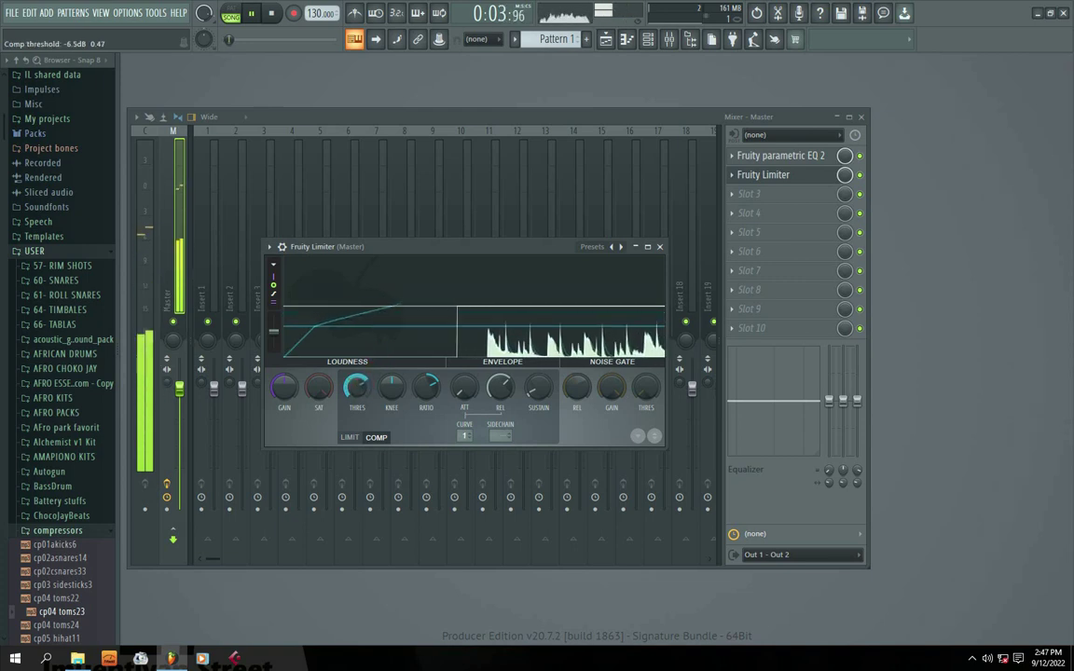
left_click_drag(357, 386, 357, 431)
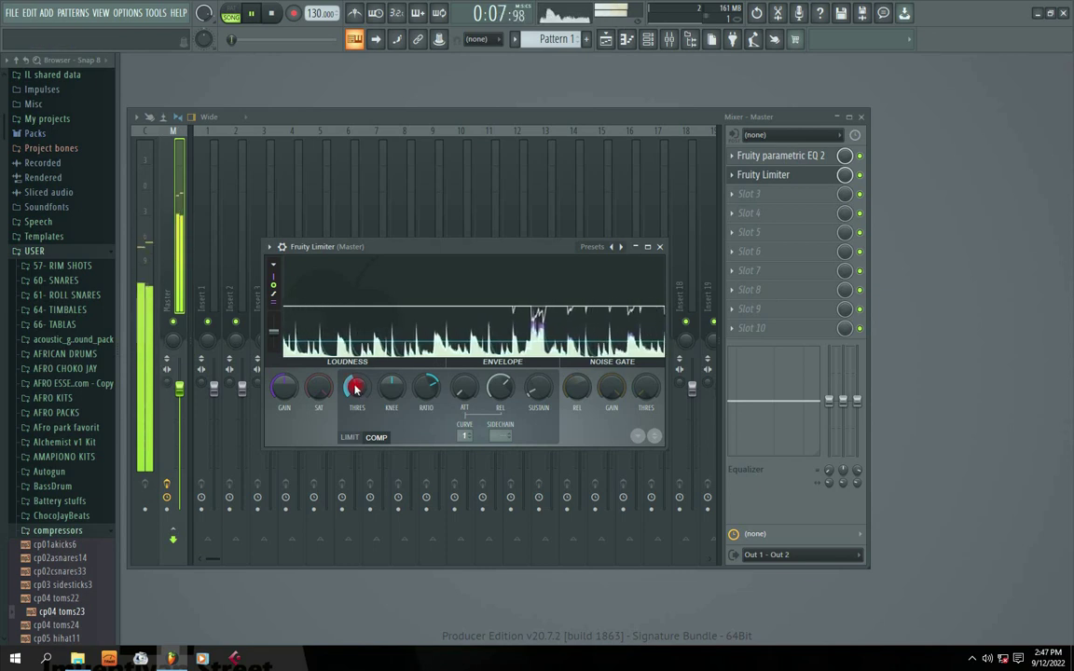
key("space")
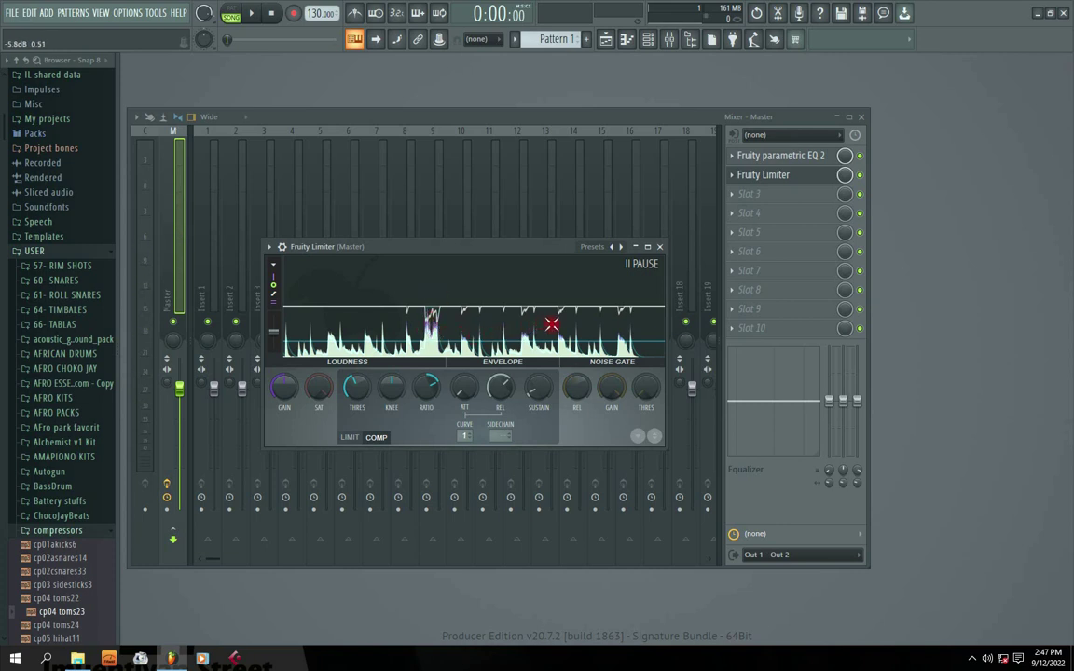
Step: Show the playlist full size to examine the song's waveform, collapse it again and resume playback
left_click(606, 40)
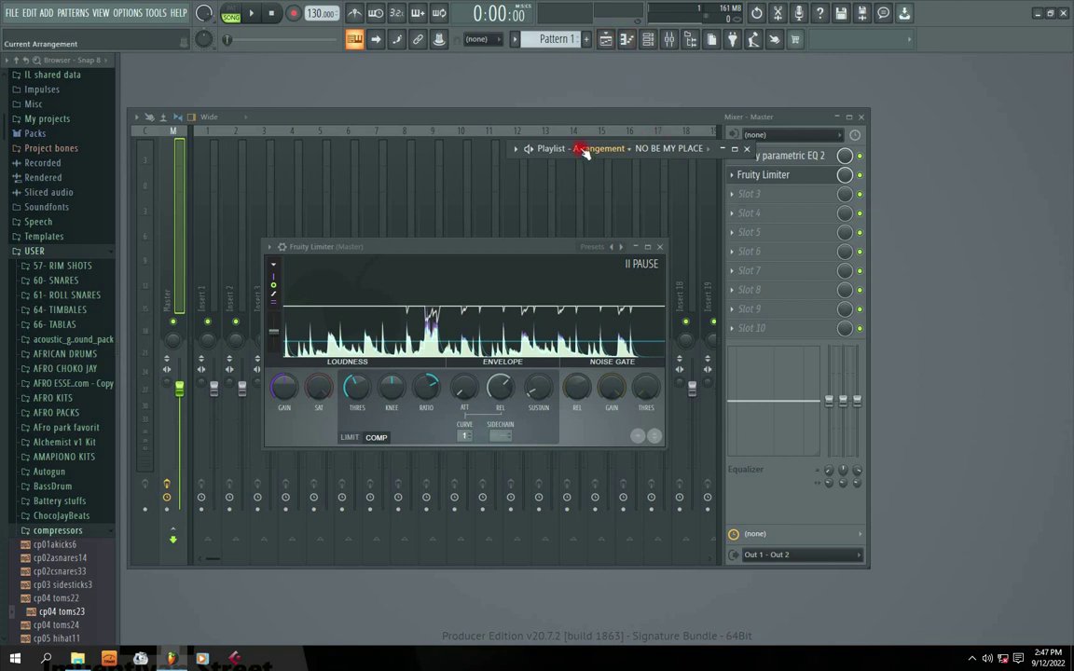
double_click(550, 151)
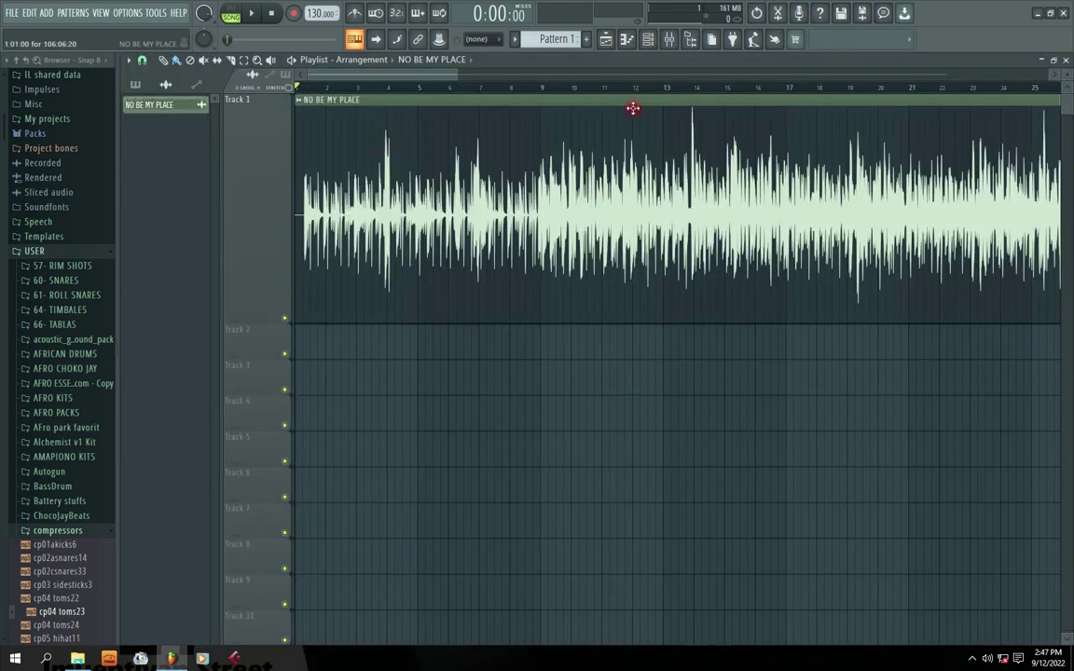
double_click(810, 61)
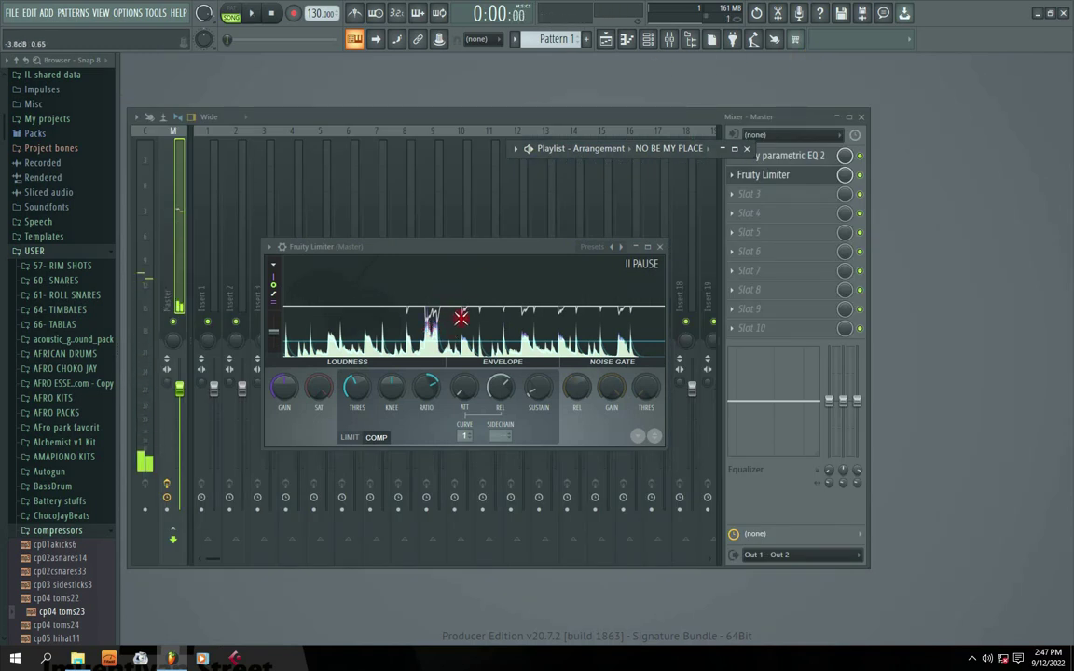
key("space")
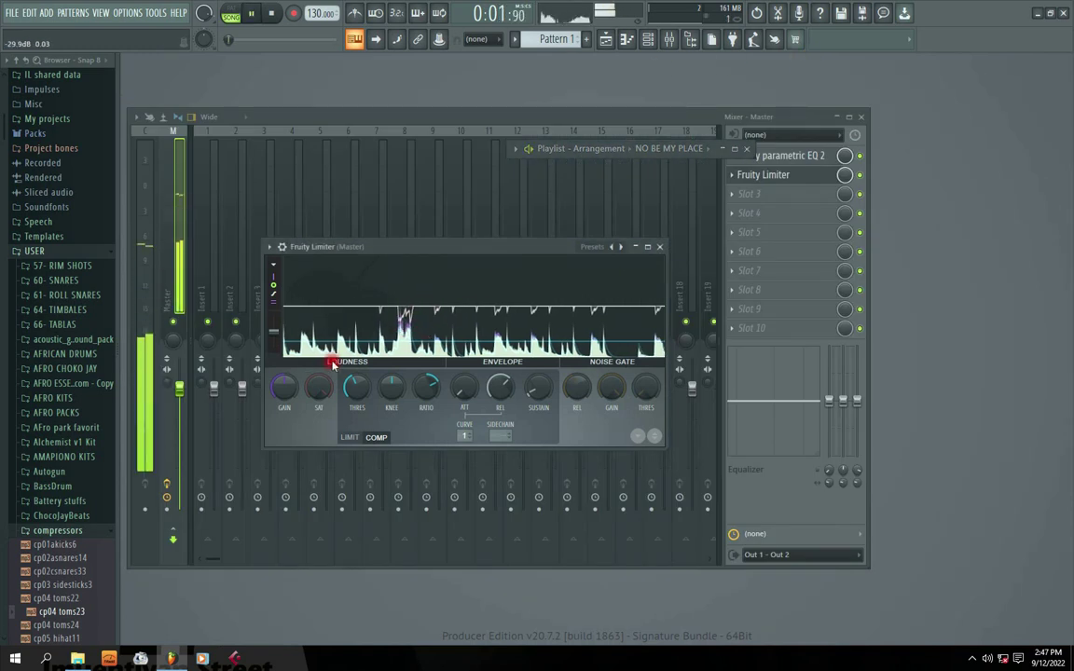
Step: Fine-tune Fruity Limiter's compressor threshold to about -14 dB during playback, shorten its release, stop the song and close the plugin
mouse_move(333, 364)
left_mouse_down()
mouse_move(285, 383)
mouse_move(343, 383)
mouse_move(319, 387)
left_mouse_up()
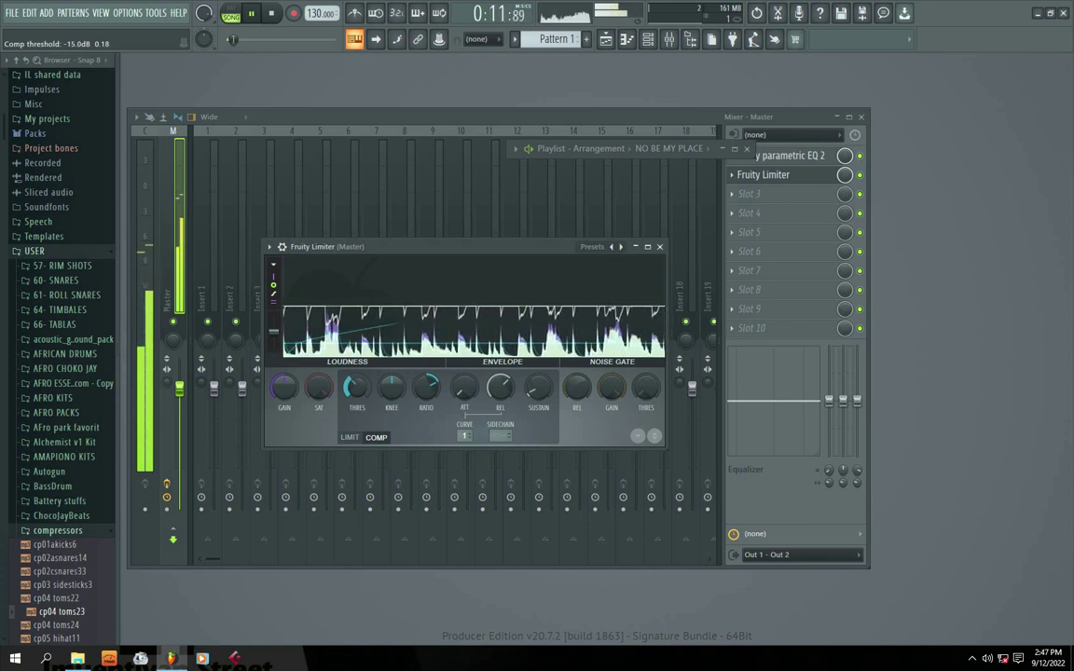
left_click_drag(356, 387, 351, 387)
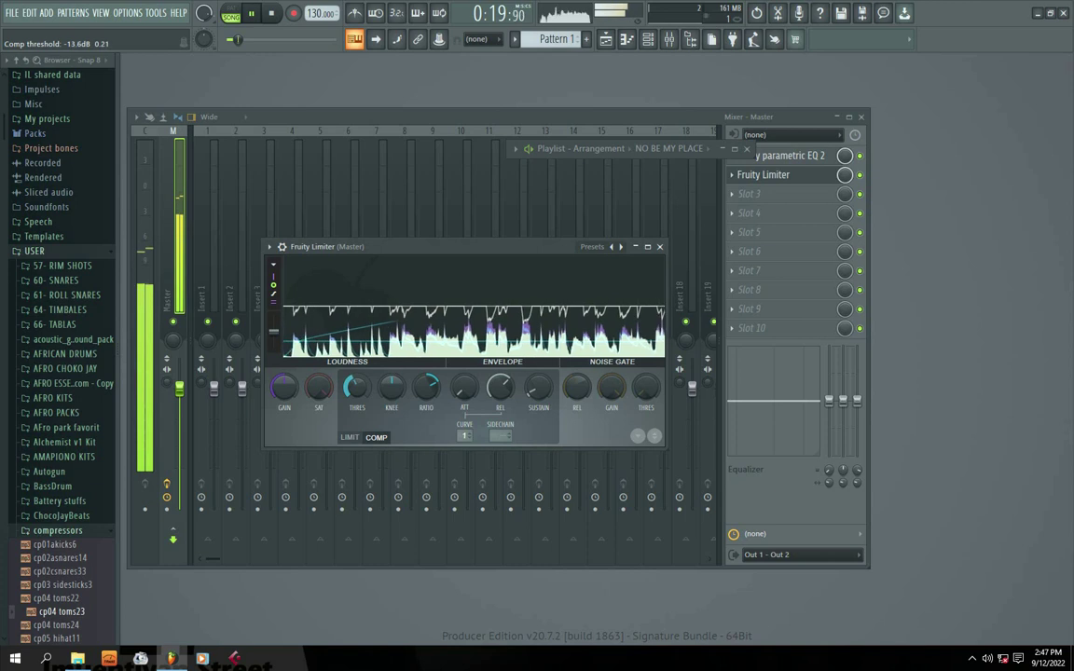
key("space")
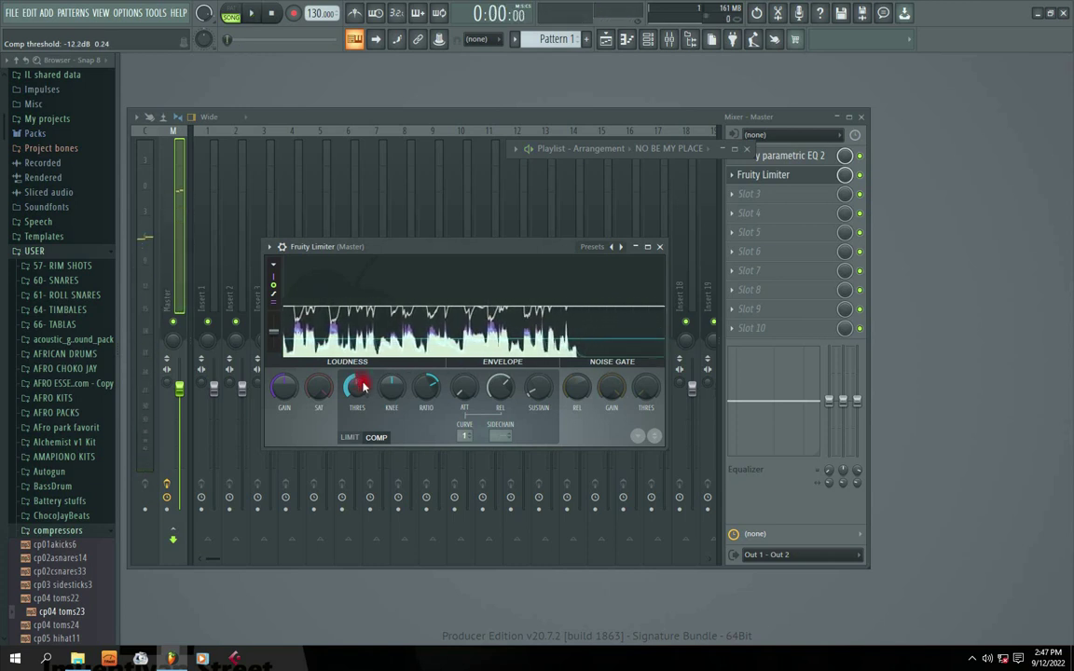
key("space")
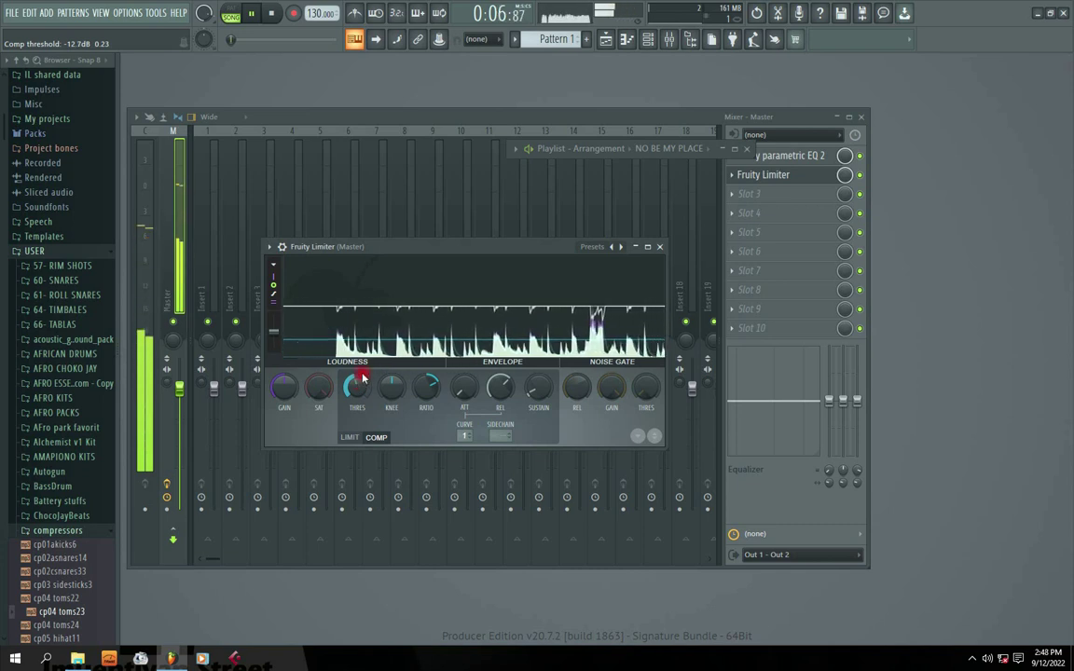
left_click_drag(372, 247, 383, 245)
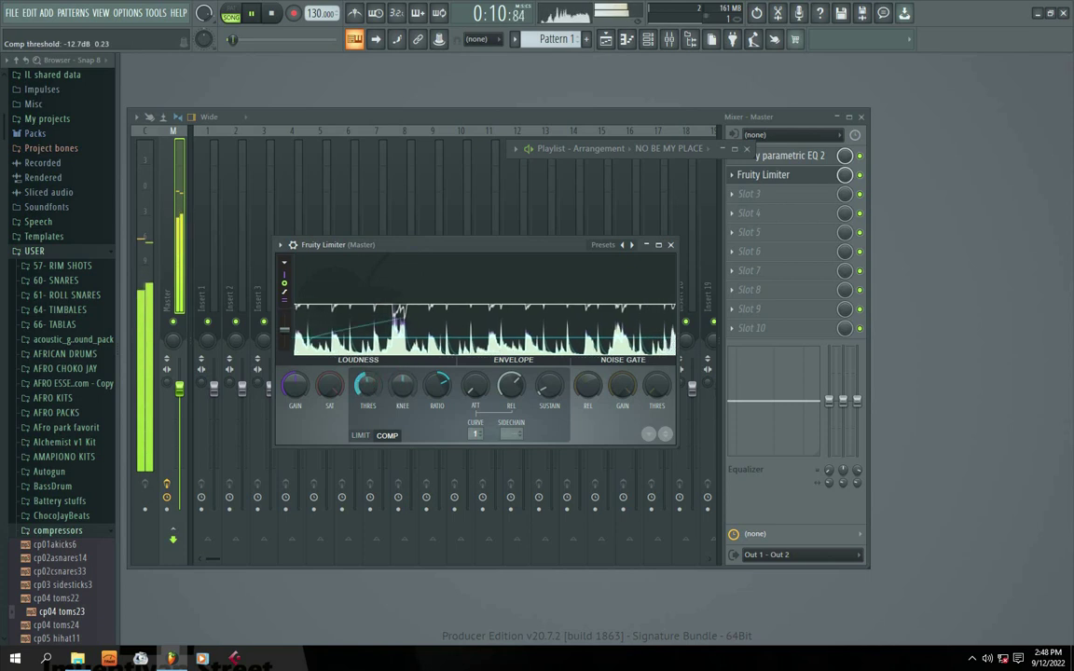
left_click_drag(366, 386, 390, 328)
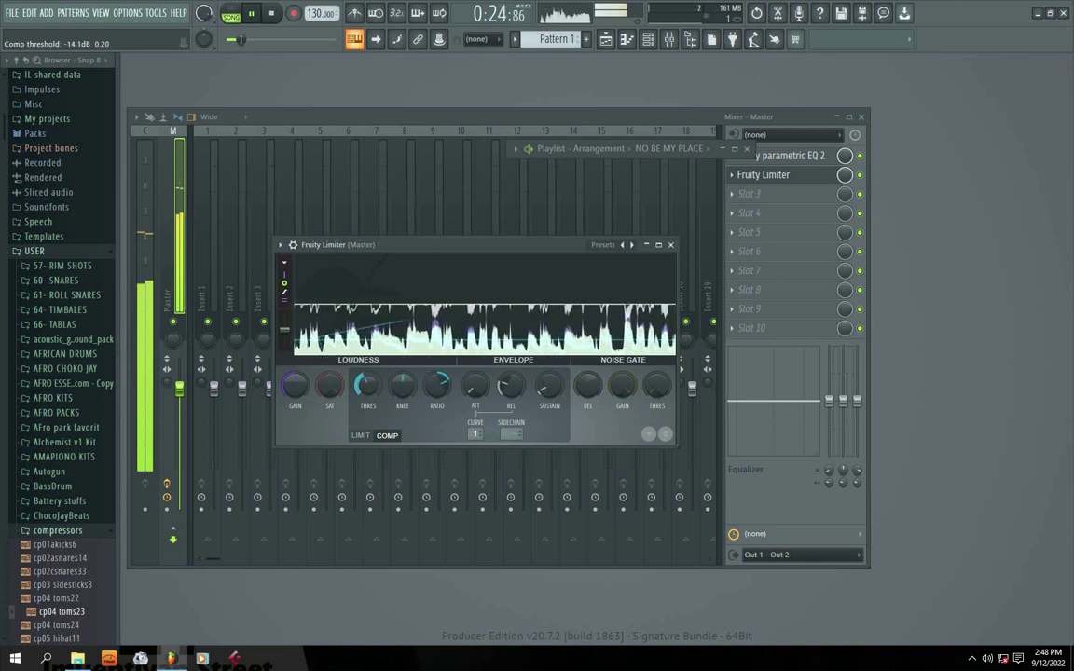
left_click_drag(367, 386, 369, 387)
key("space")
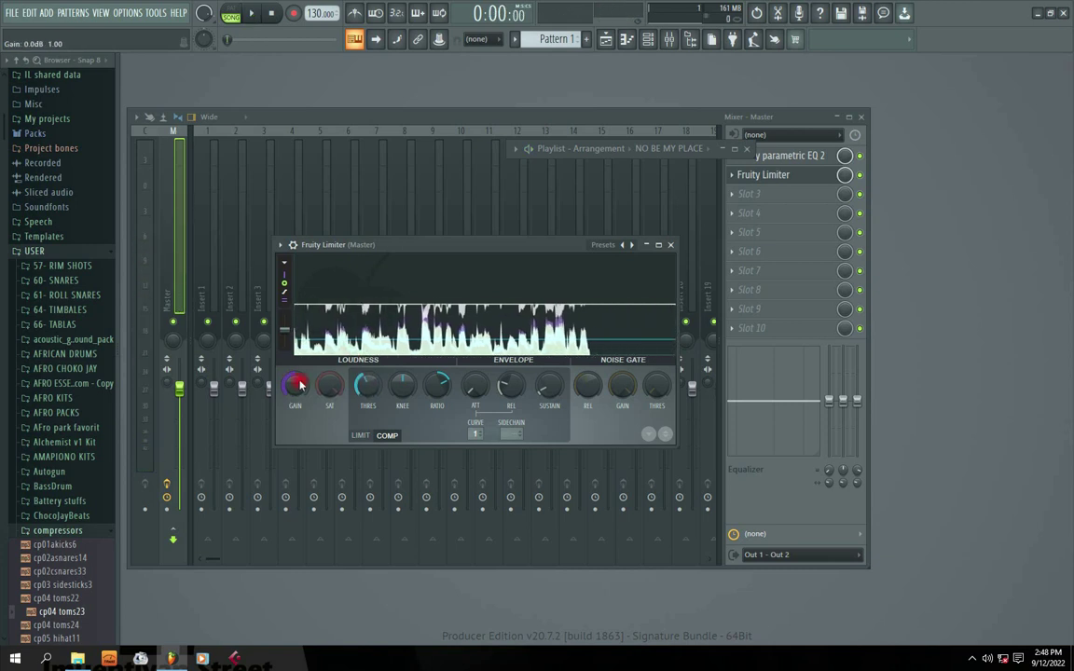
left_click(670, 244)
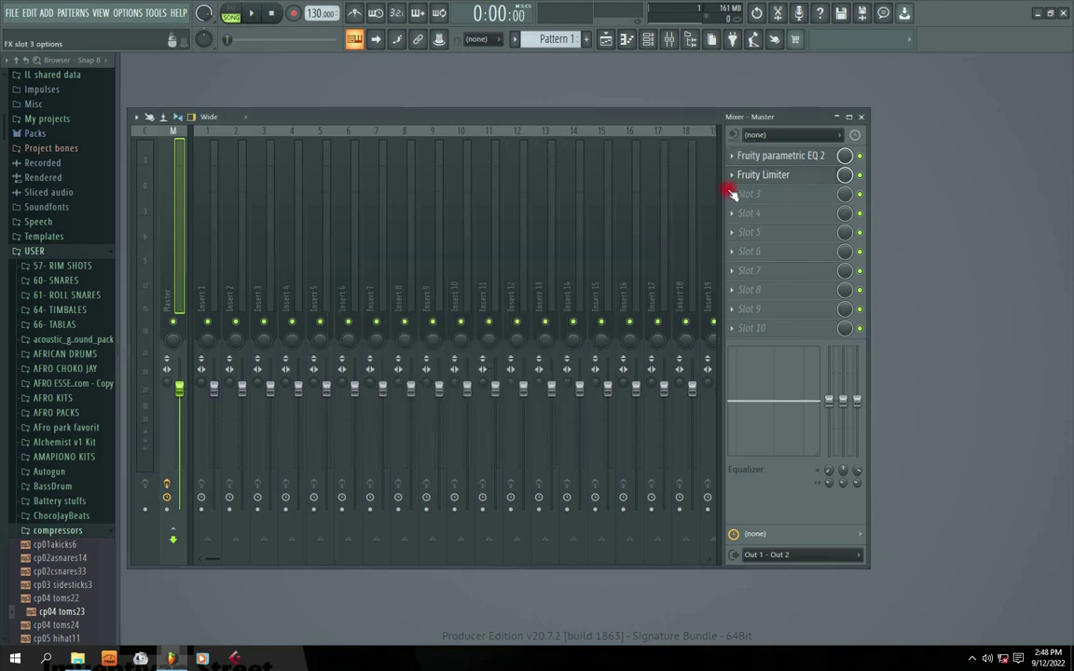
Step: Load Fruity Stereo Enhancer into the third effect slot of the Master track and place its window over the mixer
left_click(734, 193)
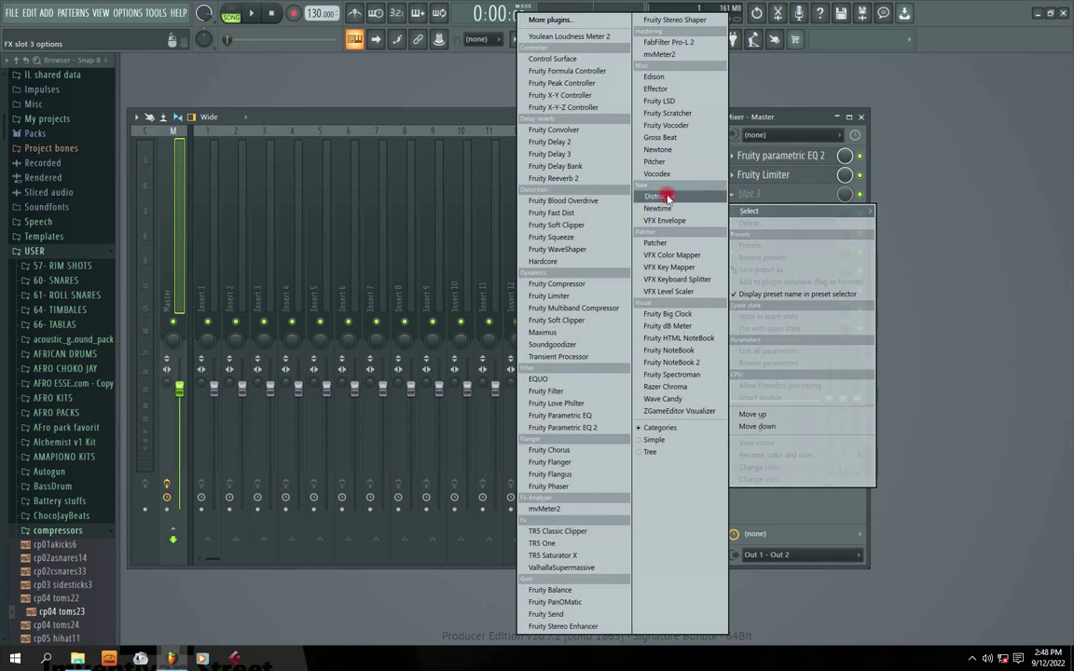
left_click(560, 627)
left_click_drag(278, 180, 450, 240)
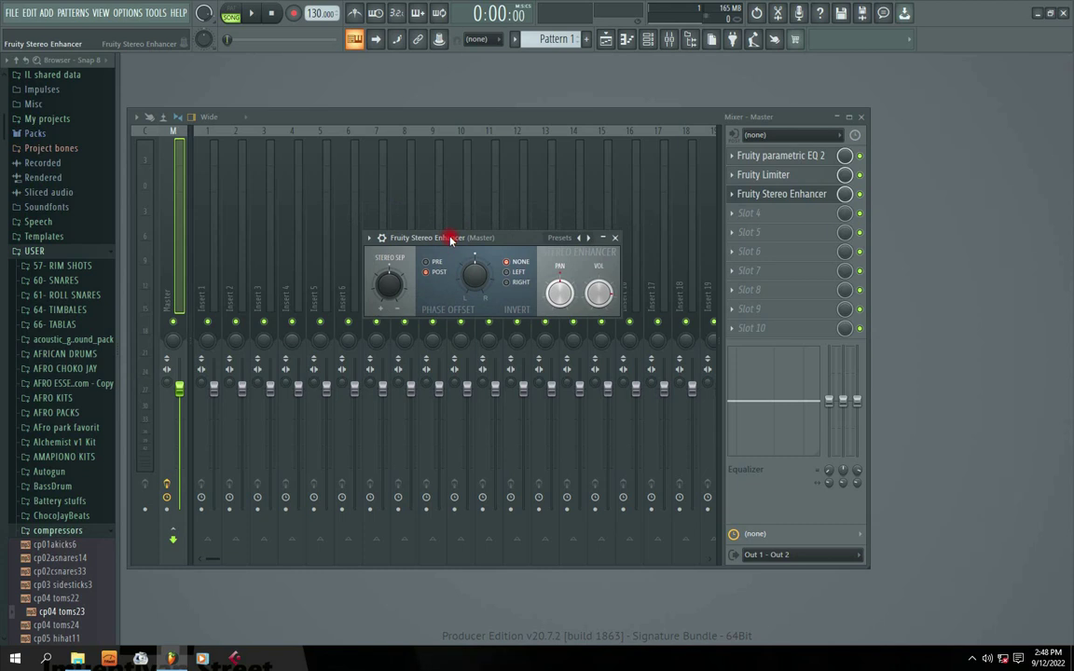
Step: Set Fruity Stereo Enhancer's stereo separation to 5% separated while the song plays, close the plugin and stop playback
key("space")
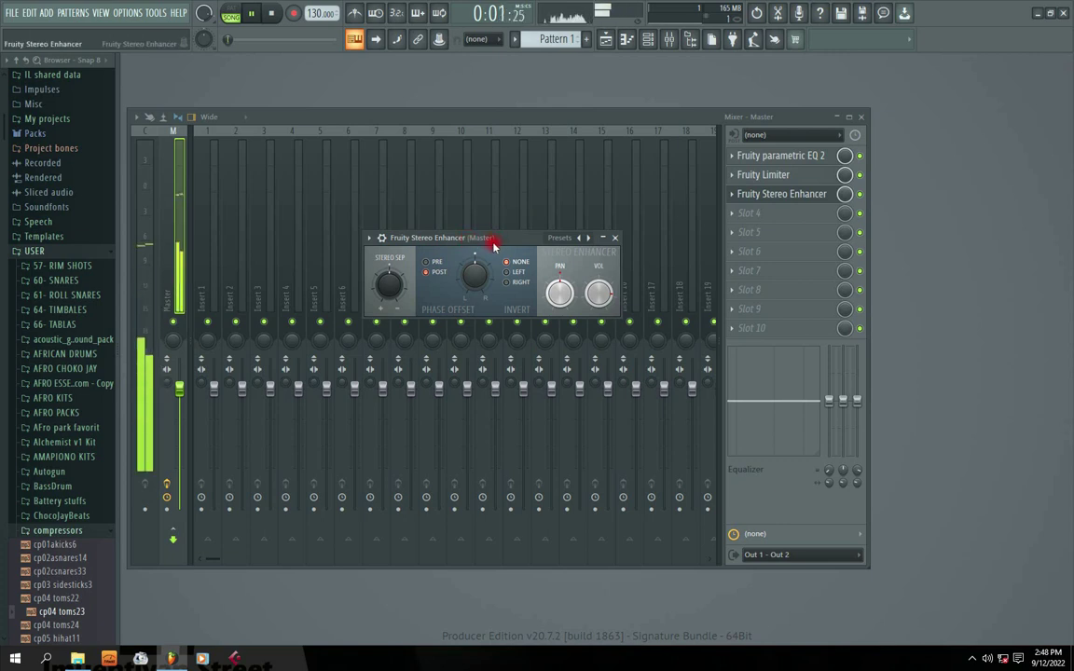
left_click(859, 194)
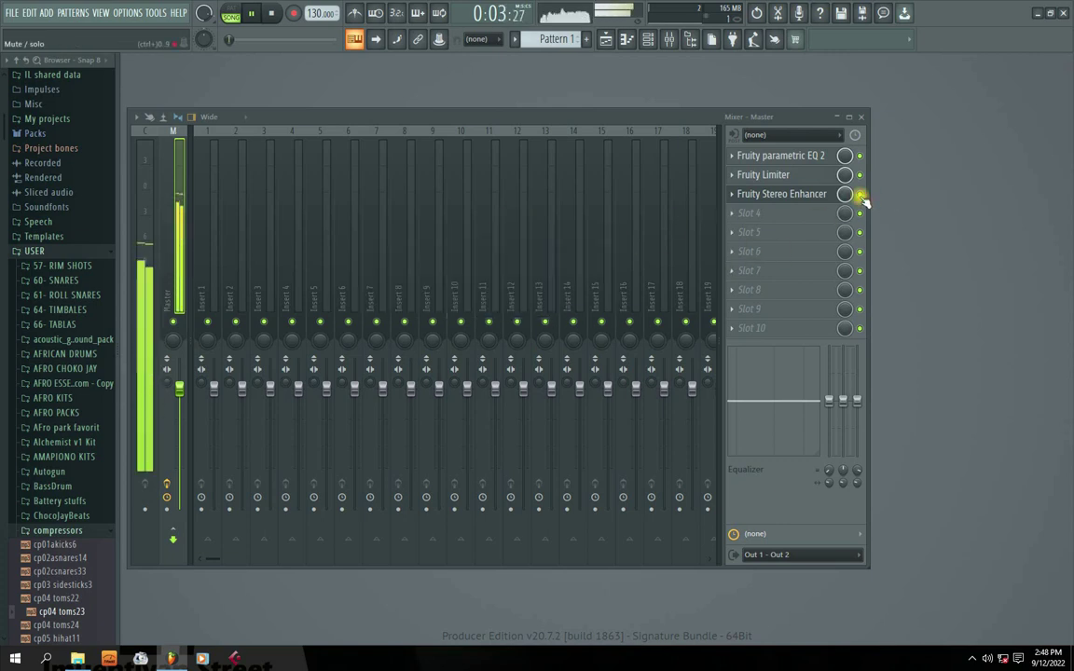
left_click(780, 194)
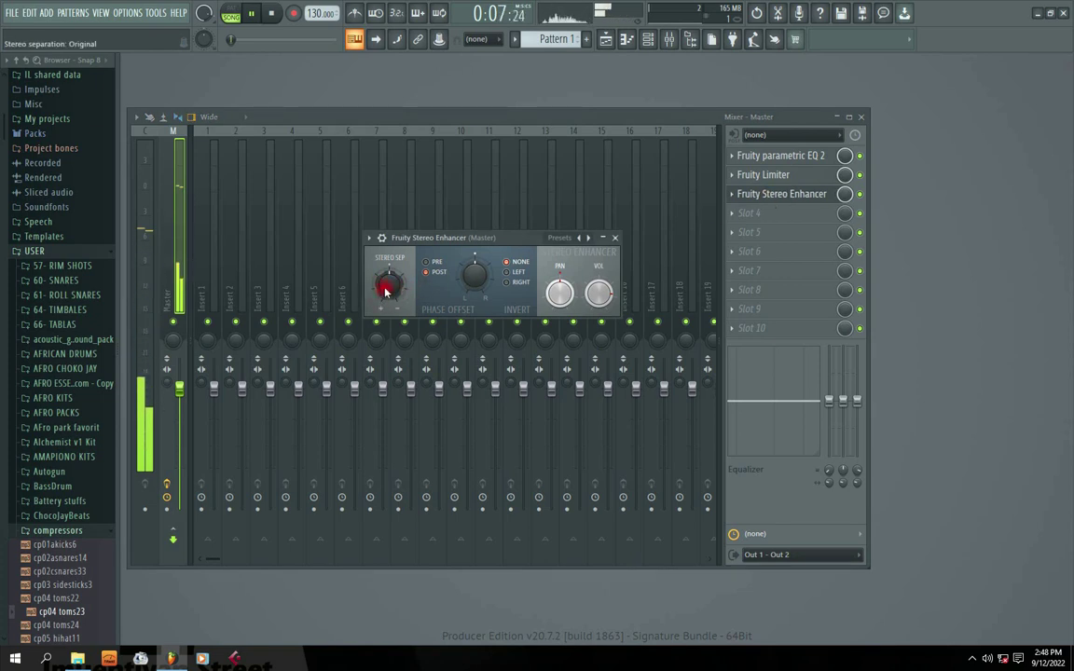
scroll(392, 291, "up", 2)
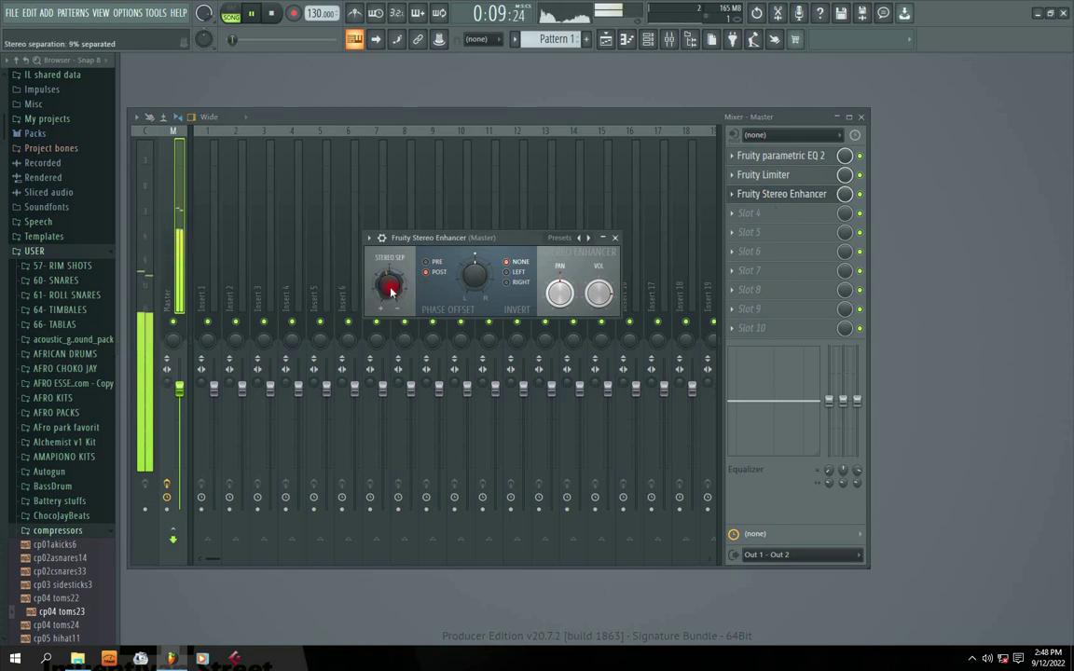
left_click_drag(390, 290, 389, 293)
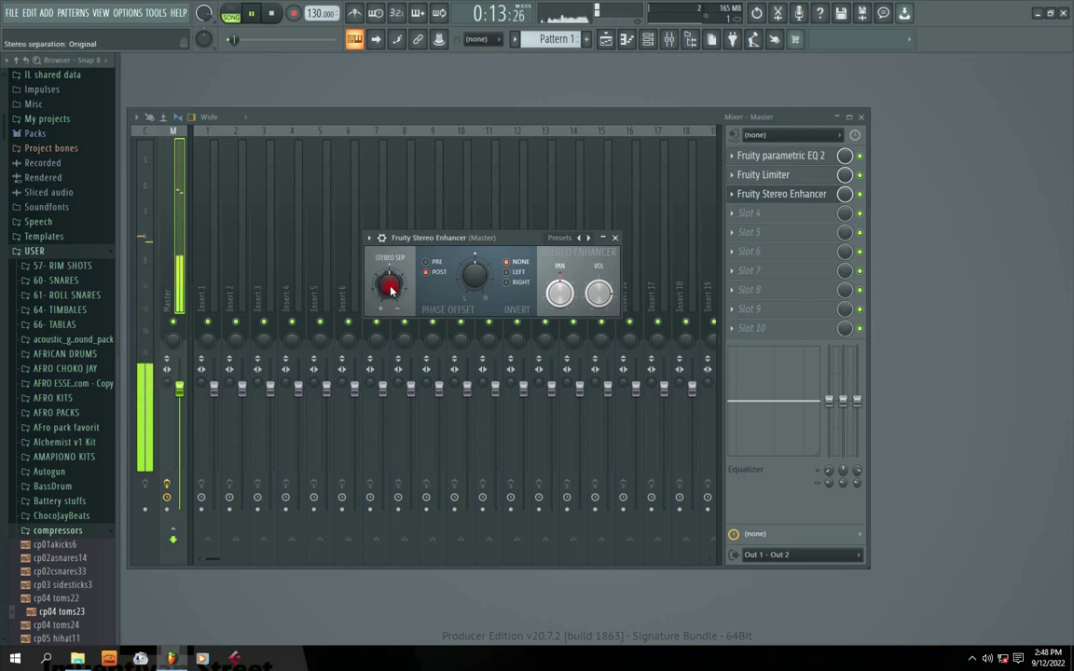
right_click(390, 284)
key("Escape")
mouse_move(390, 284)
left_mouse_down()
mouse_move(390, 272)
mouse_move(390, 299)
left_mouse_up()
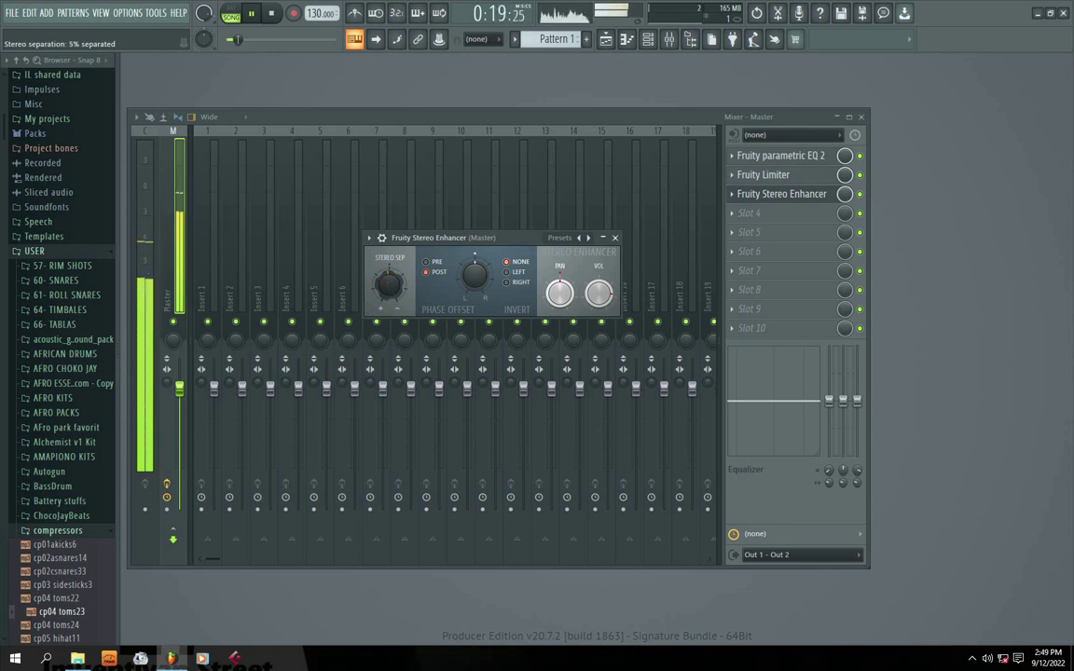
left_click(615, 239)
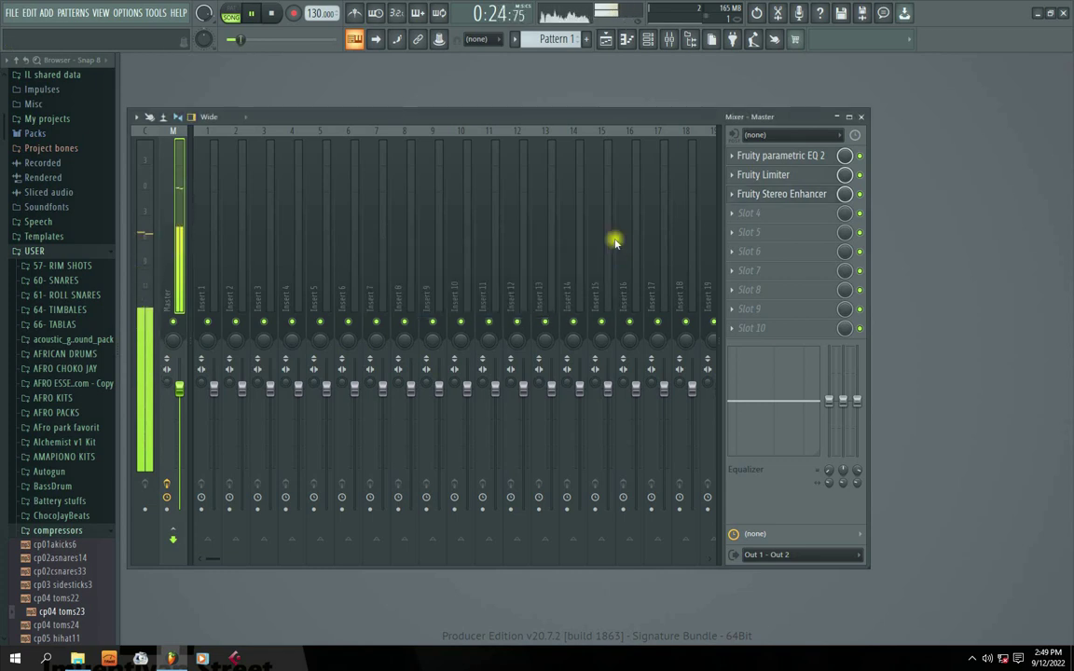
key("space")
Step: Load a second Fruity Parametric EQ 2 into the Master track's fourth effect slot, start playback and reposition its window
left_click(731, 214)
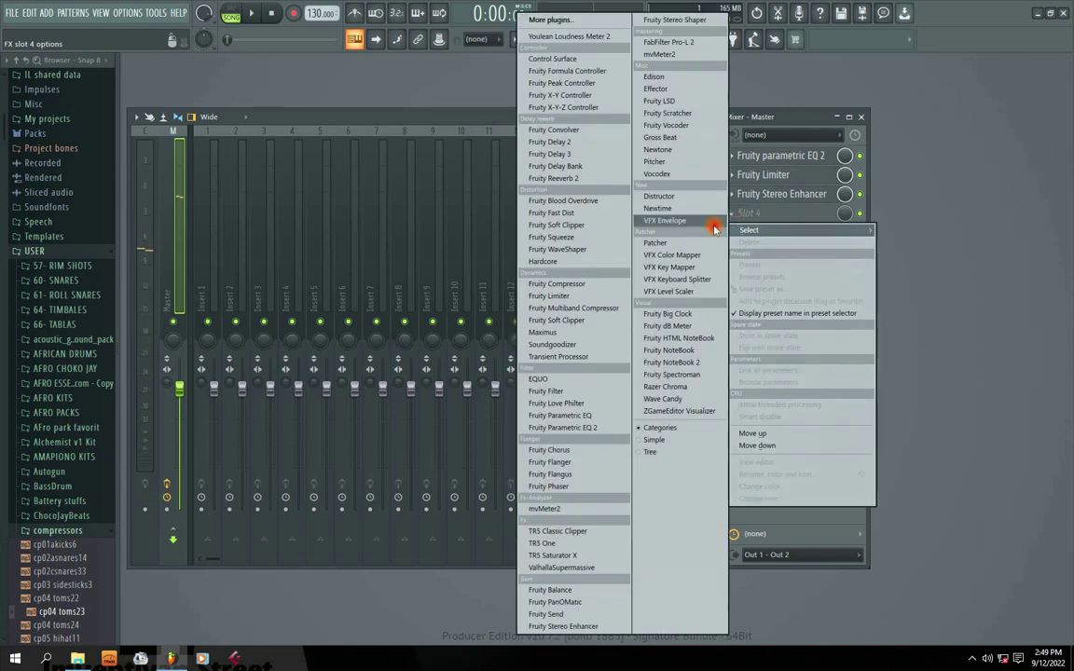
left_click(564, 427)
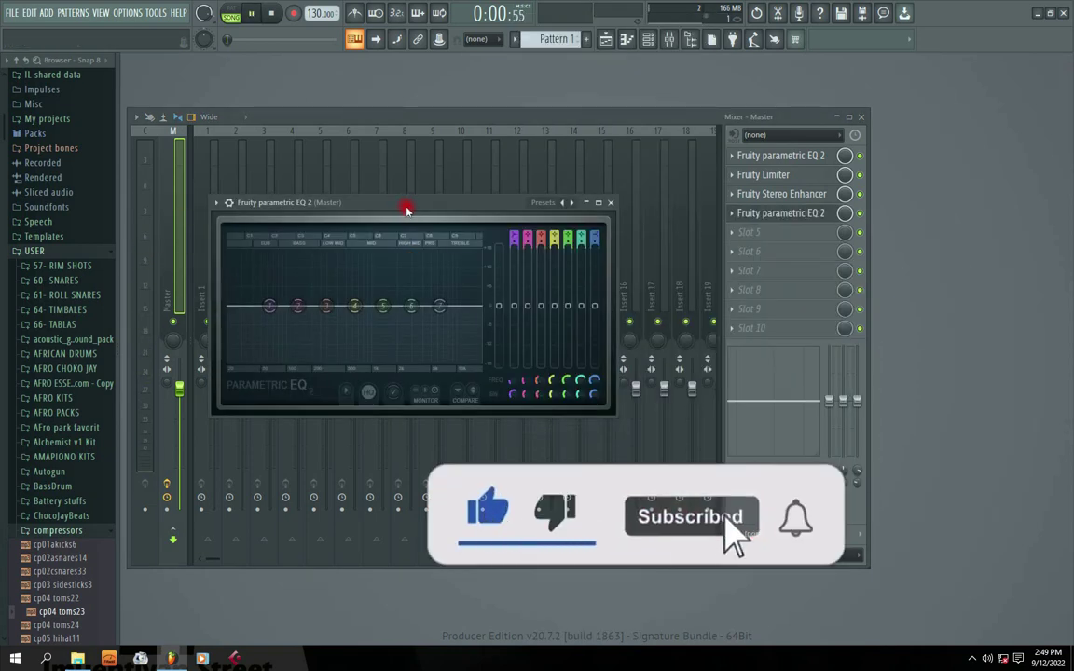
key("space")
left_click_drag(406, 210, 408, 175)
Step: Cut the mids gently in the second equalizer, lowering band 4 slightly and band 5 to about -1.8 dB near 1624 Hz
left_click(383, 284)
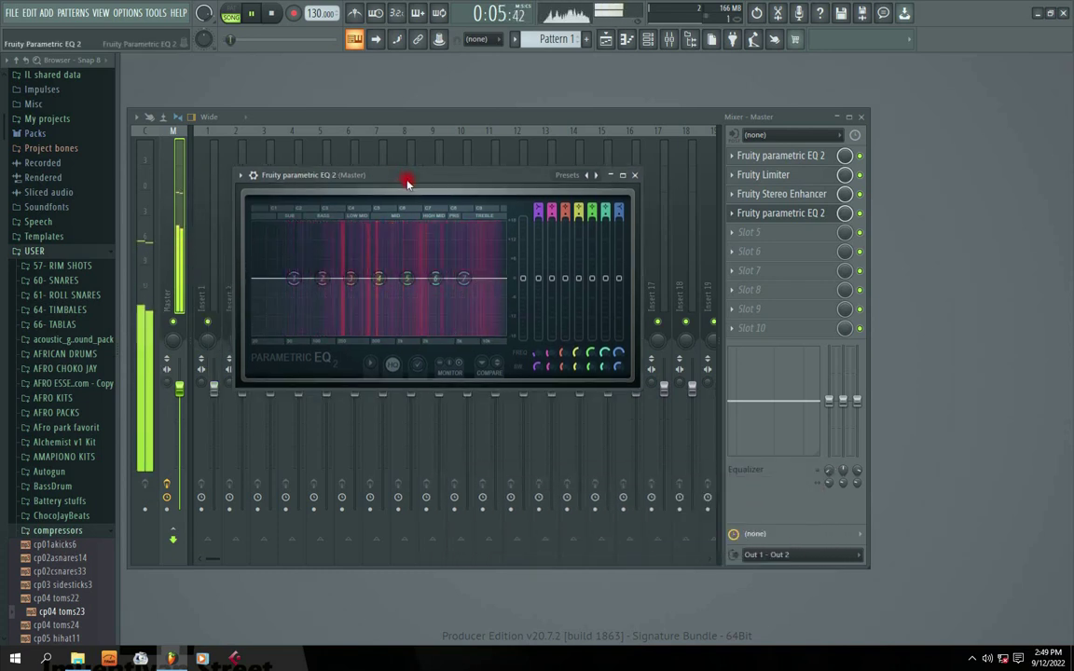
left_click_drag(407, 277, 379, 283)
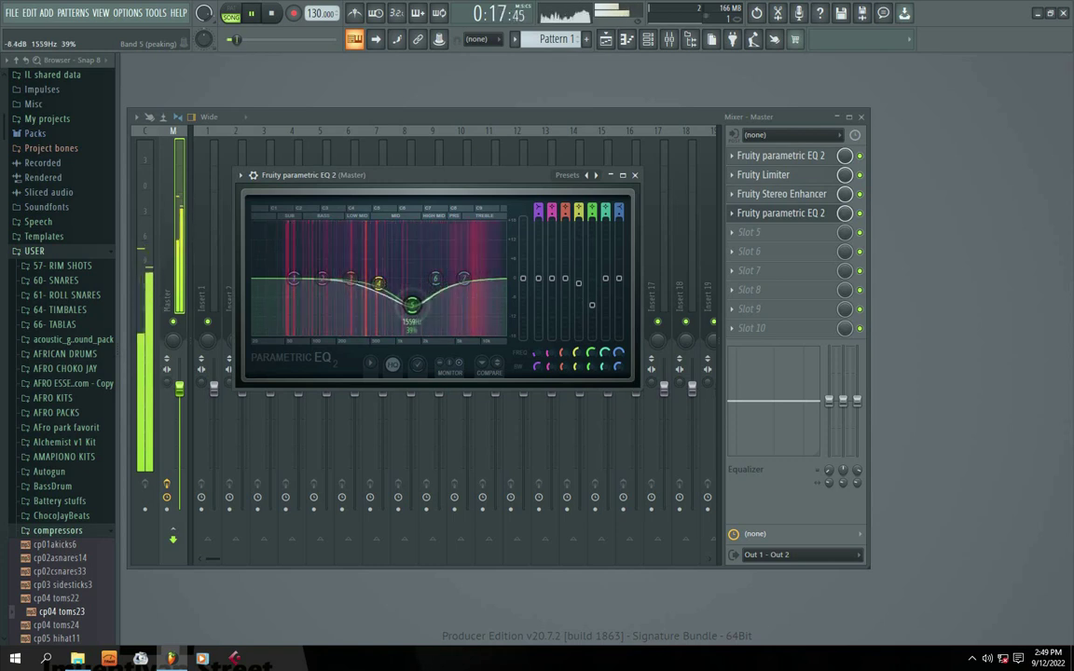
left_click_drag(412, 312, 412, 300)
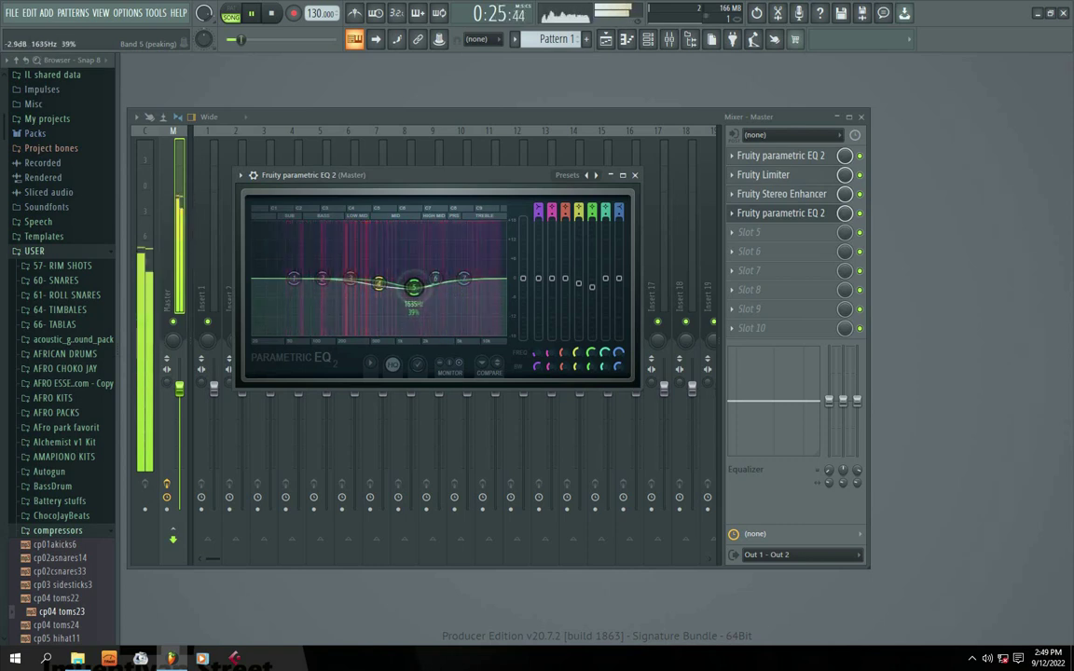
left_click_drag(387, 176, 391, 177)
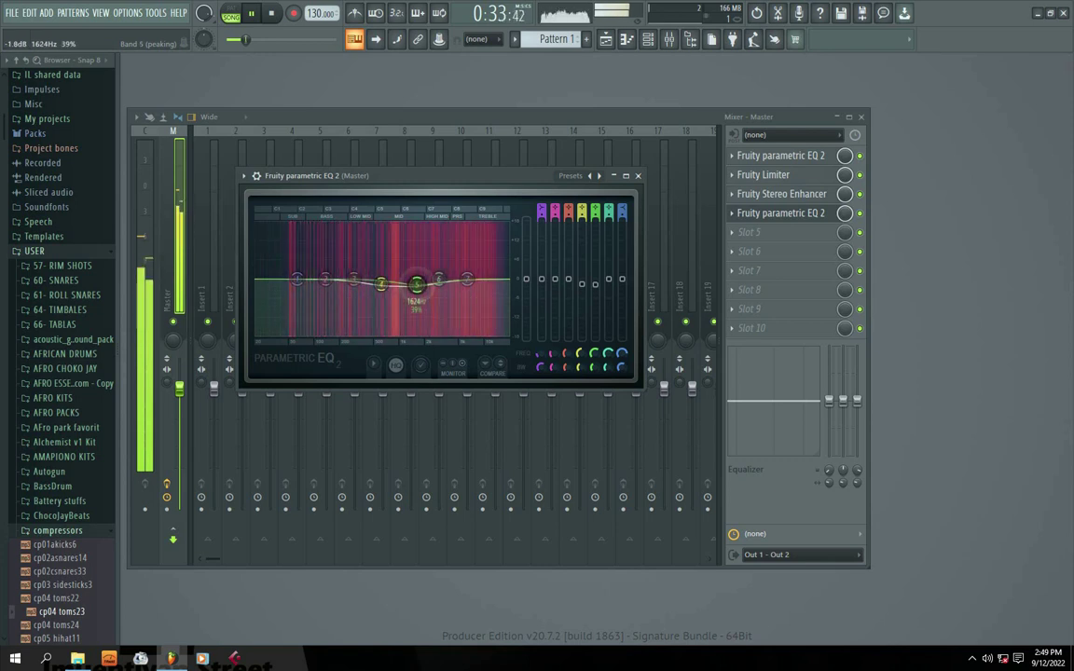
left_click_drag(434, 174, 442, 168)
key("space")
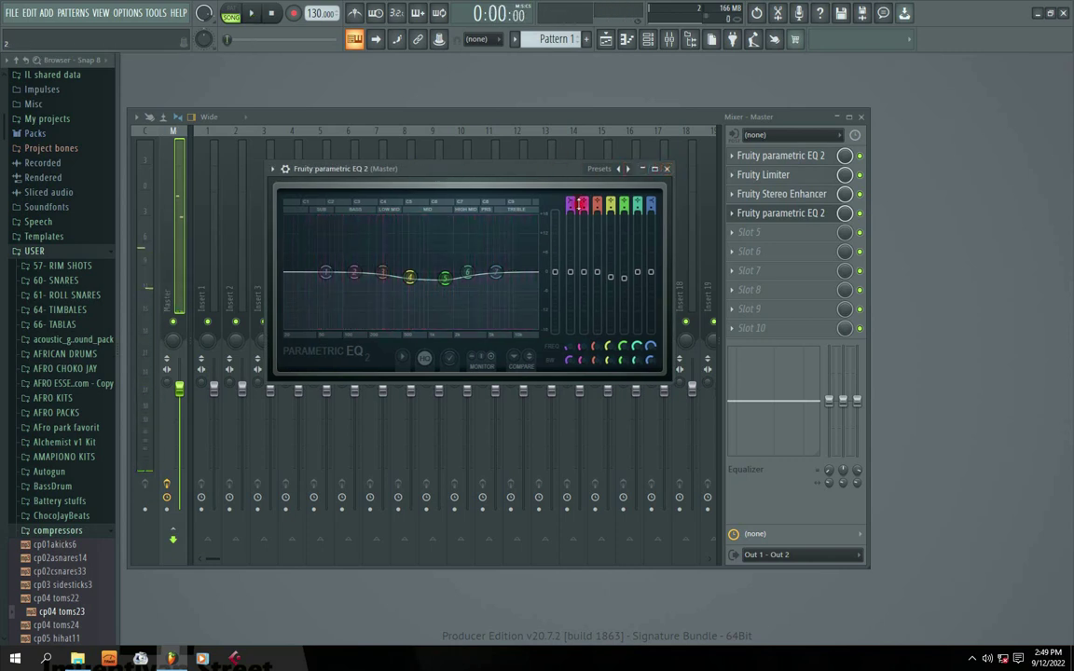
Step: Replay the song to recheck band 5 of the second equalizer near 1600 Hz, stop playback and close the equalizer
left_click_drag(416, 170, 421, 172)
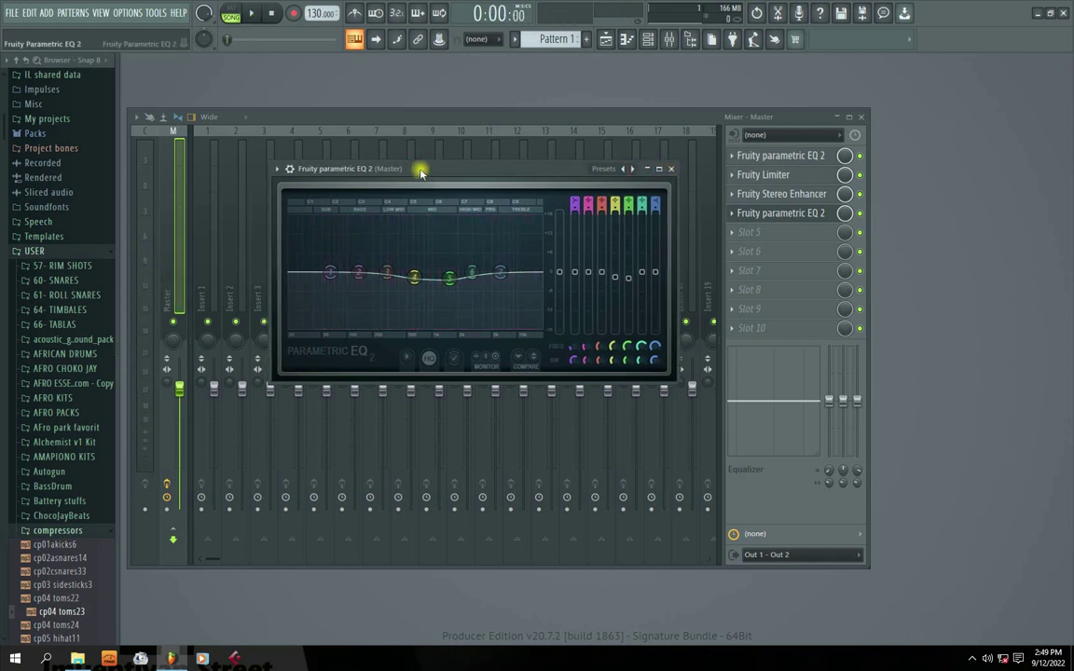
left_click(449, 279)
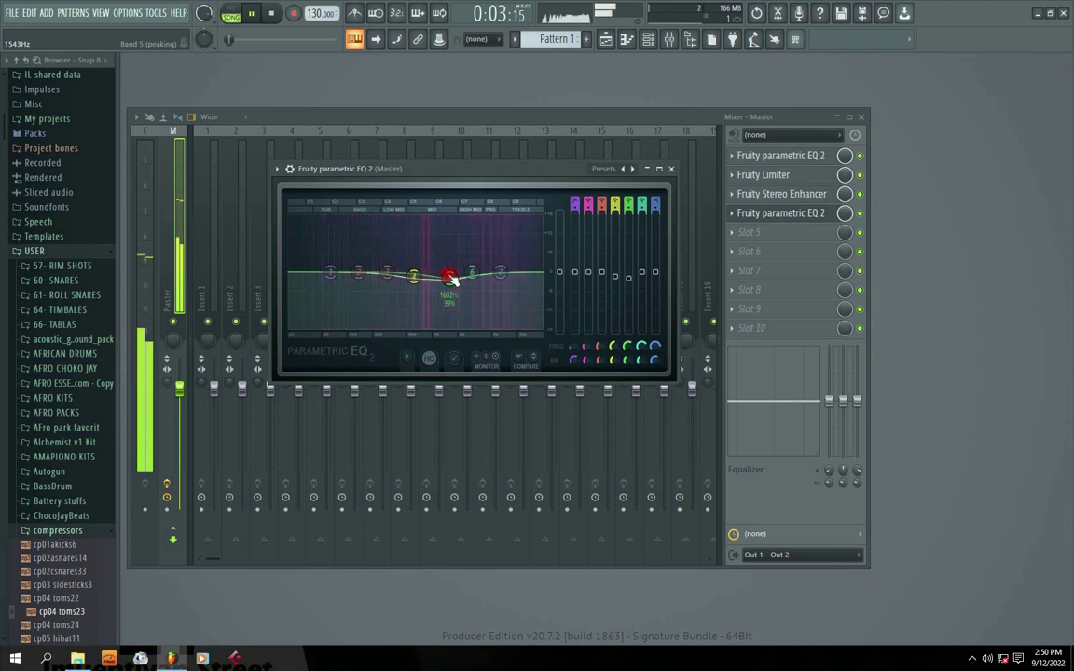
left_click(450, 278)
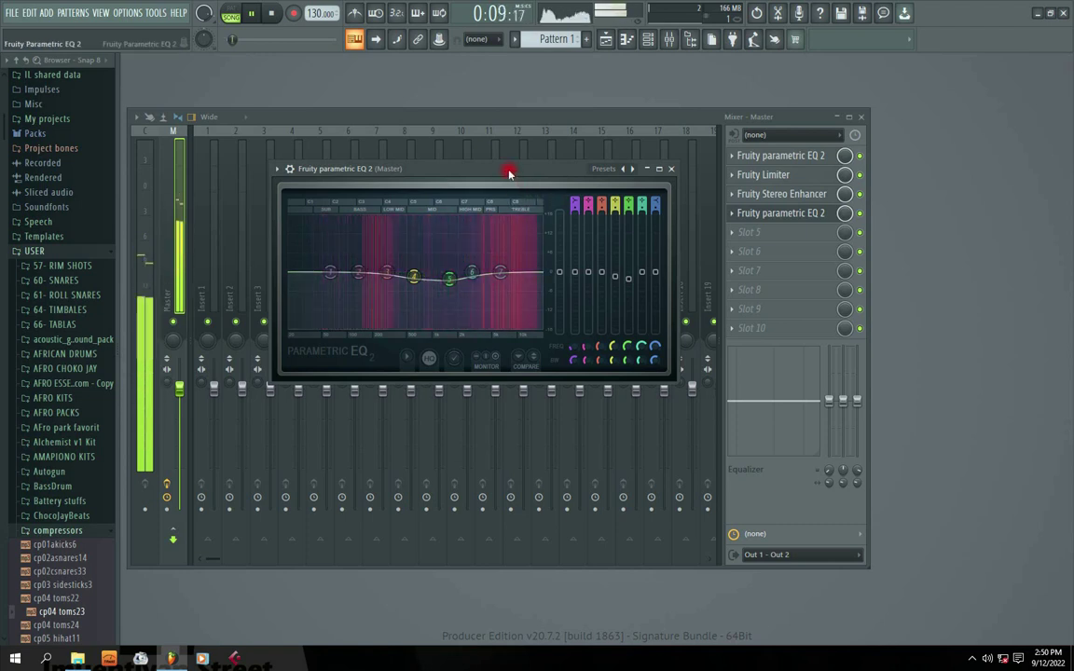
key("space")
left_click(670, 170)
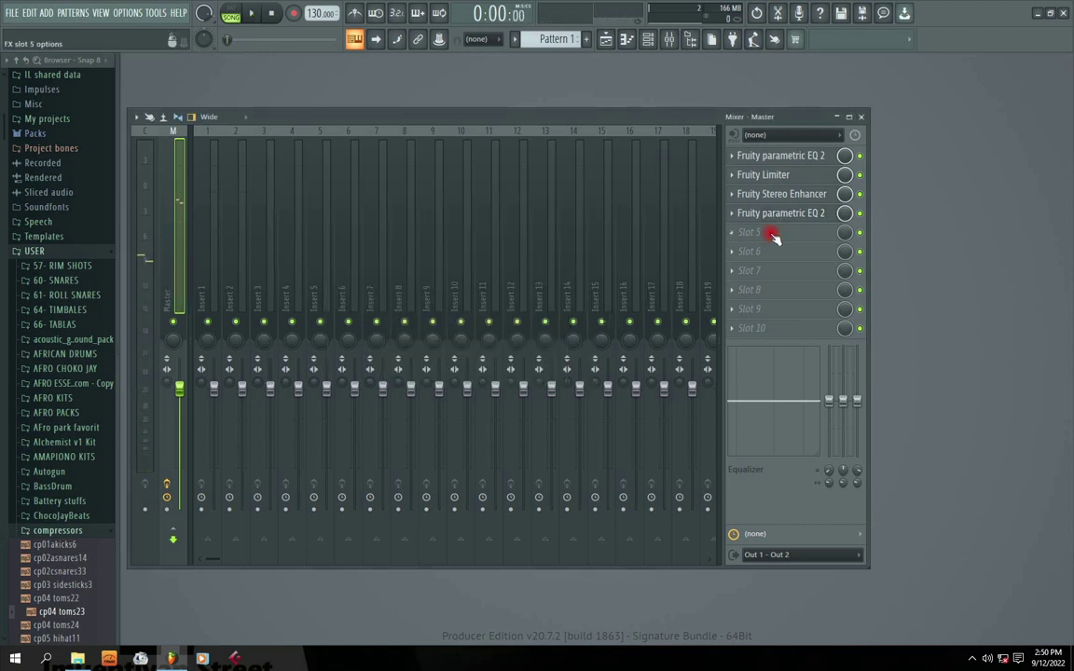
left_click(763, 212)
left_click_drag(462, 168, 421, 168)
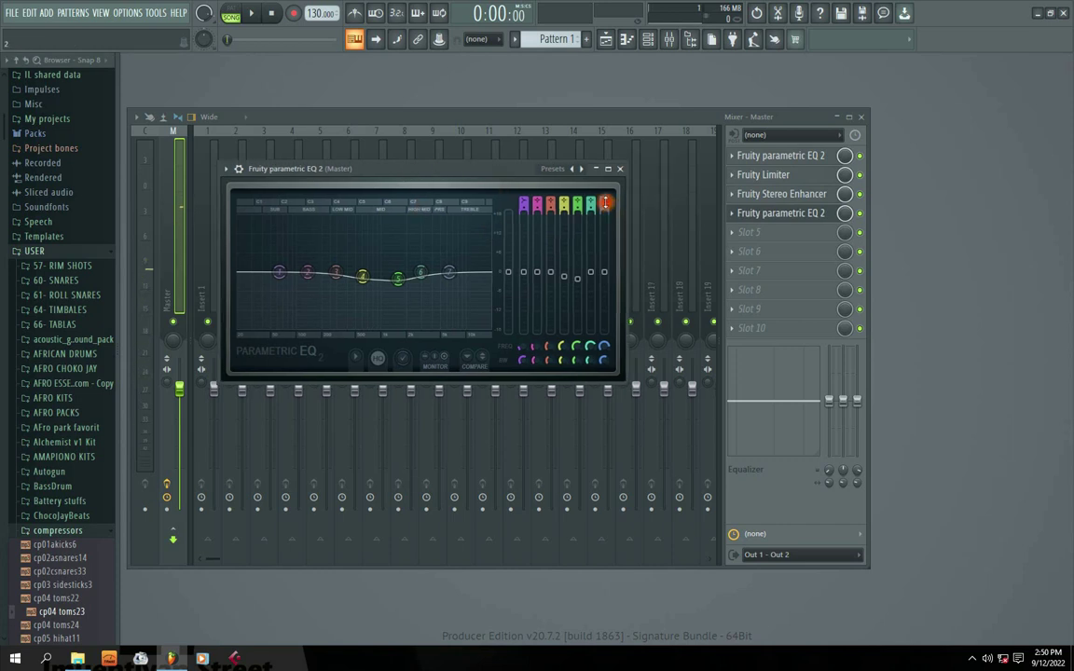
left_click(627, 169)
Step: Load another Fruity Limiter into the Master track's fifth effect slot, keep it in limiter mode and audition the song through it
left_click(734, 233)
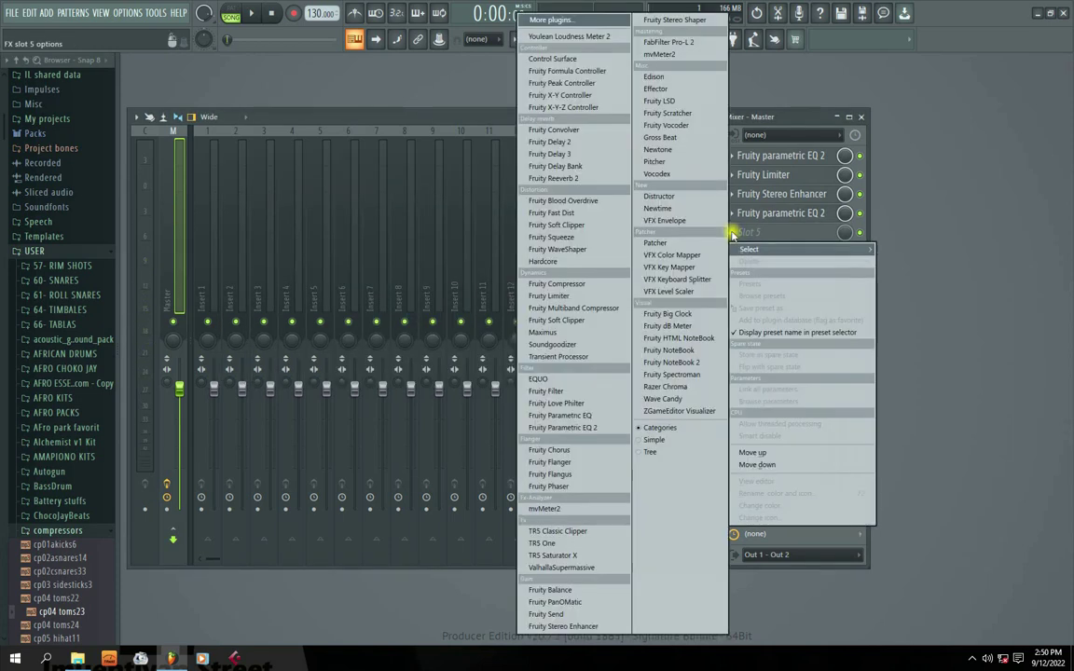
left_click(550, 297)
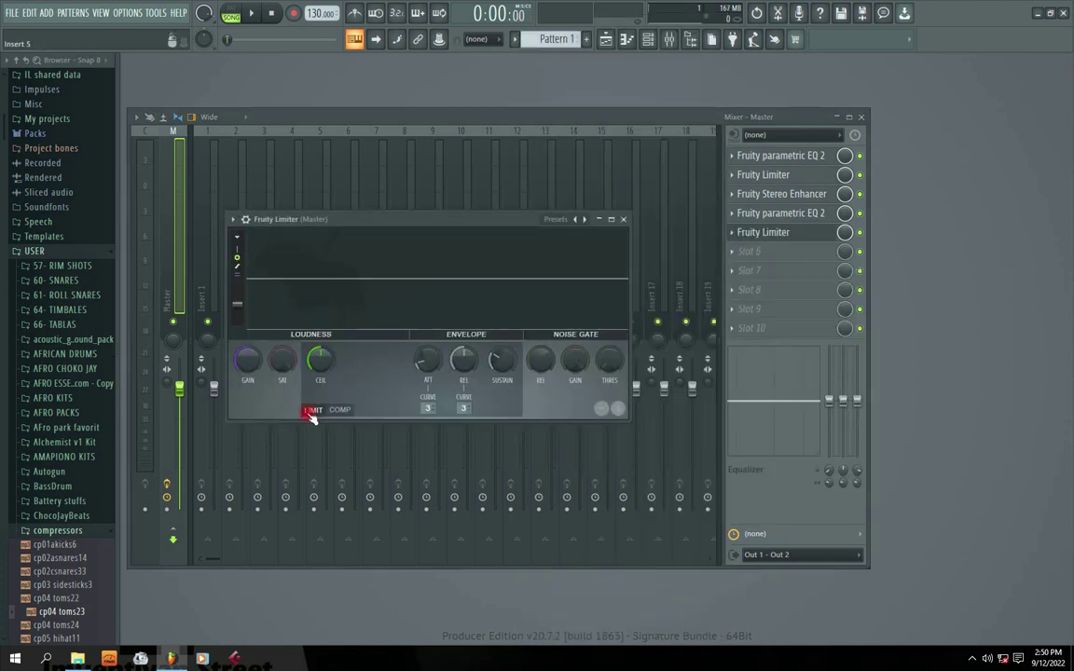
left_click(339, 411)
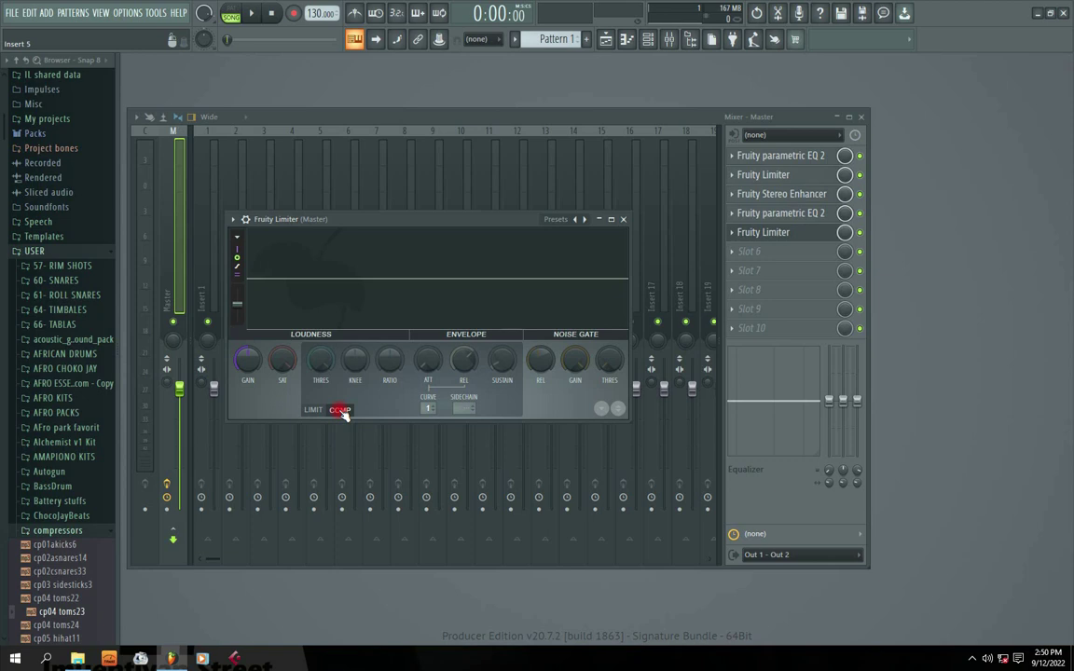
left_click(317, 412)
left_click_drag(335, 221, 376, 231)
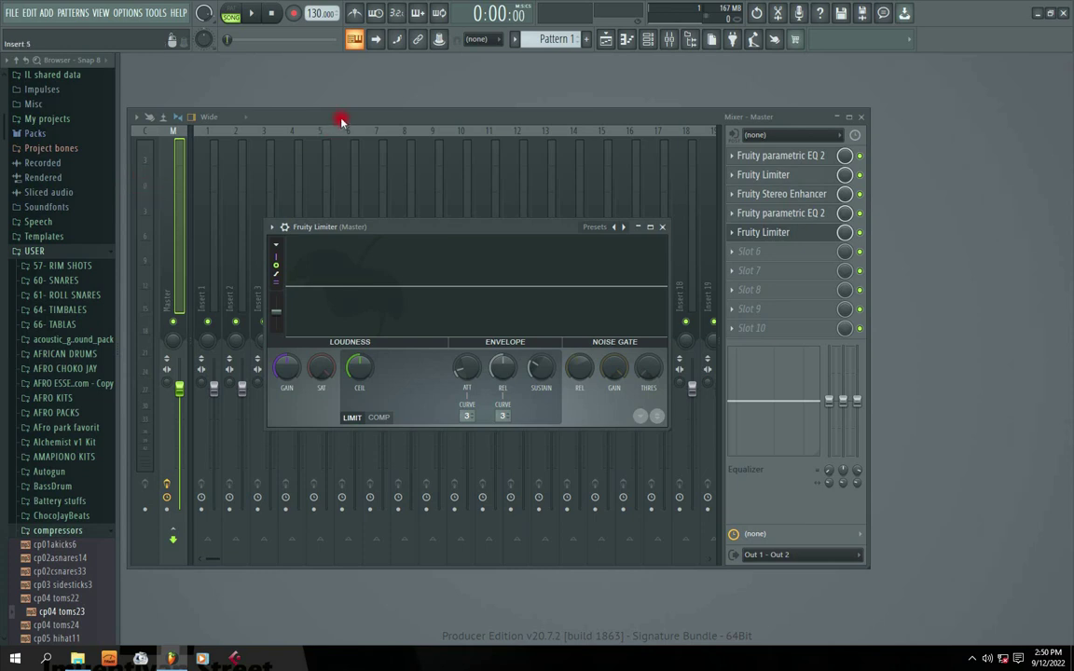
key("space")
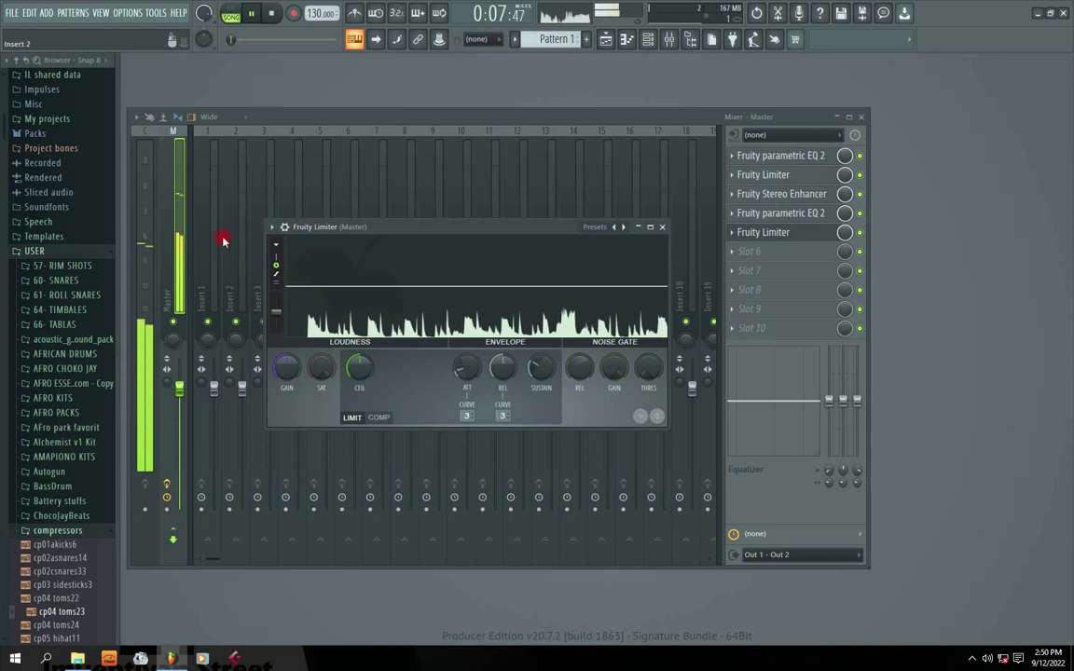
key("space")
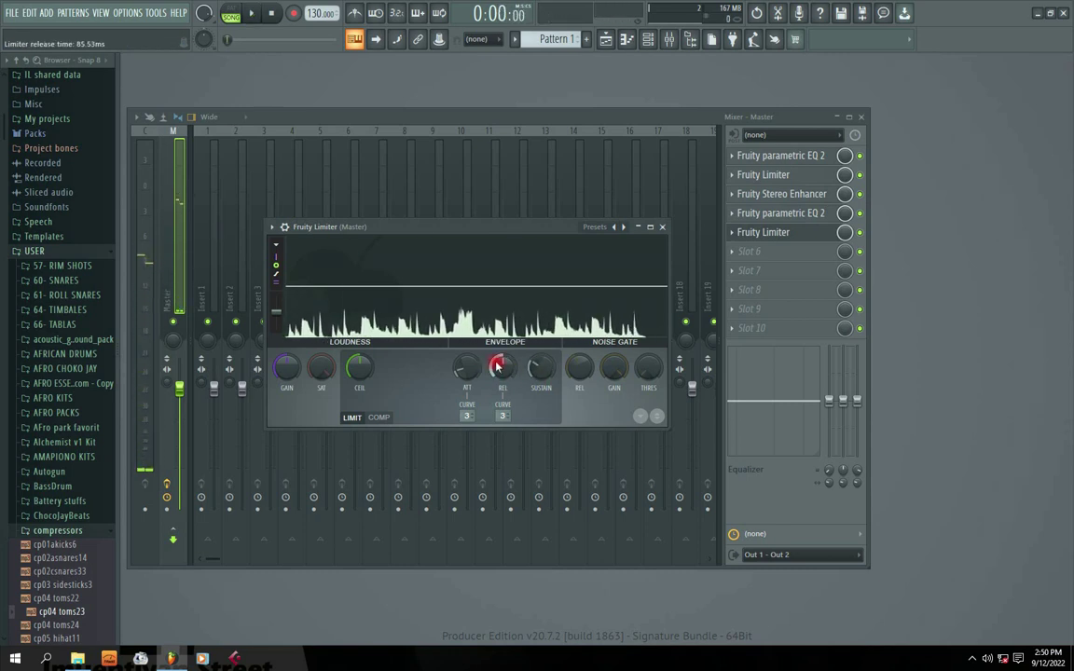
Step: Play the song while reducing the final limiter's release to its minimum and raising its attack to around mid-range
key("space")
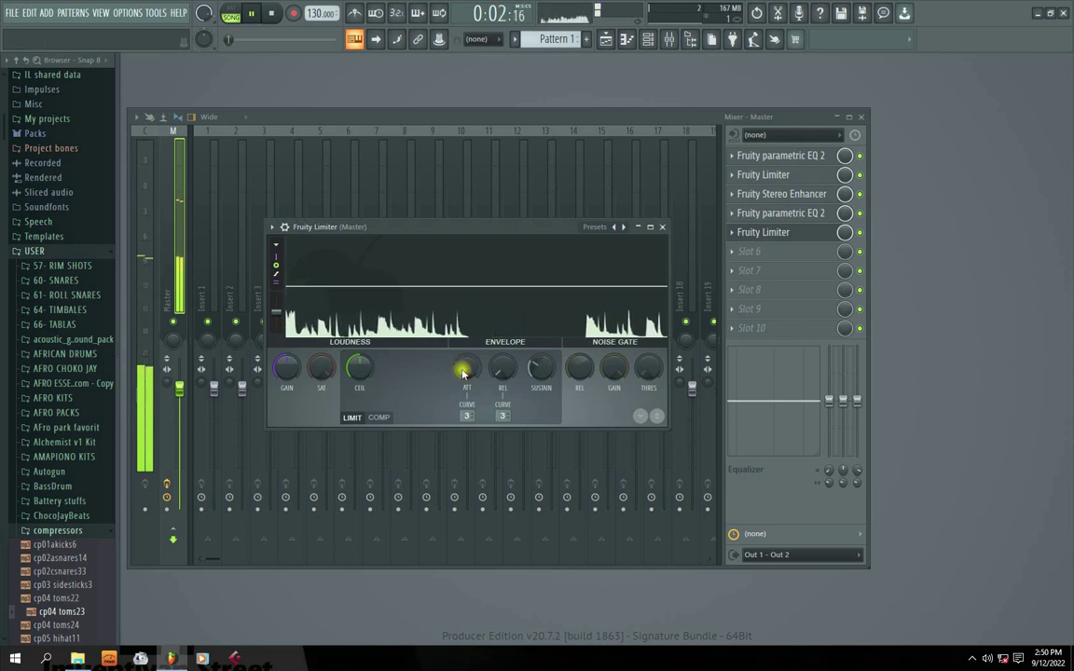
right_click(462, 368)
key("Escape")
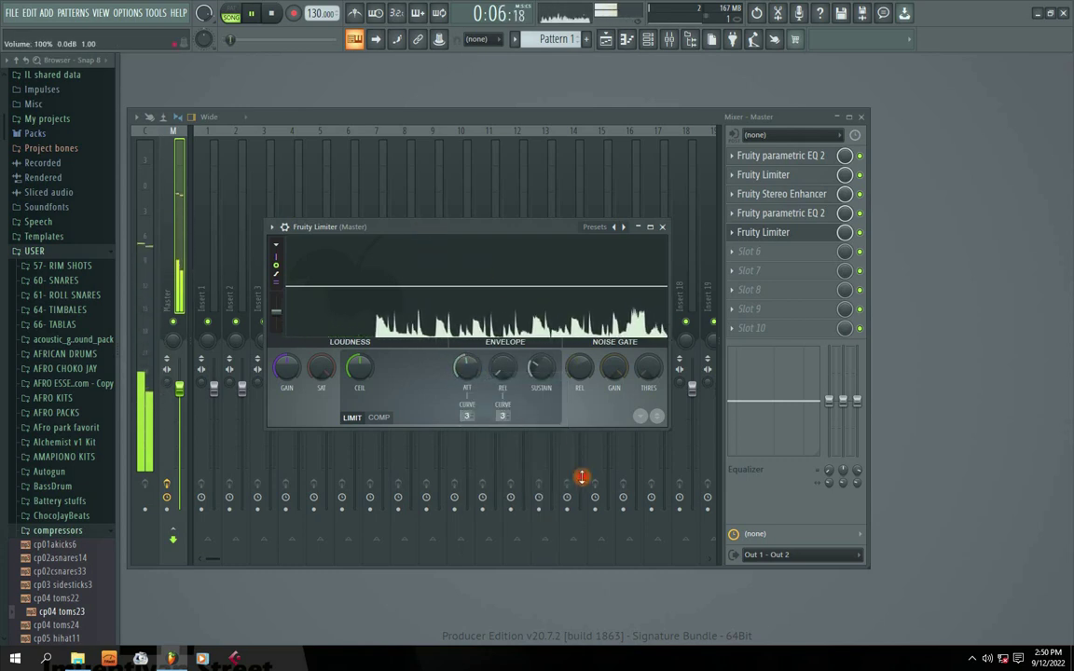
left_click_drag(443, 226, 454, 225)
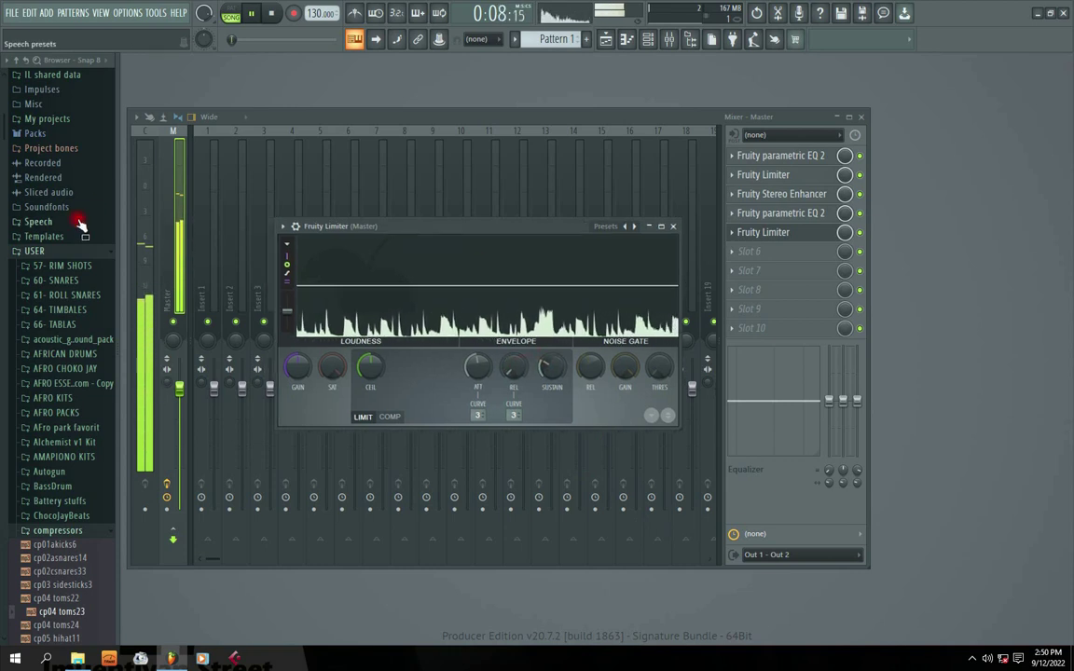
key("space")
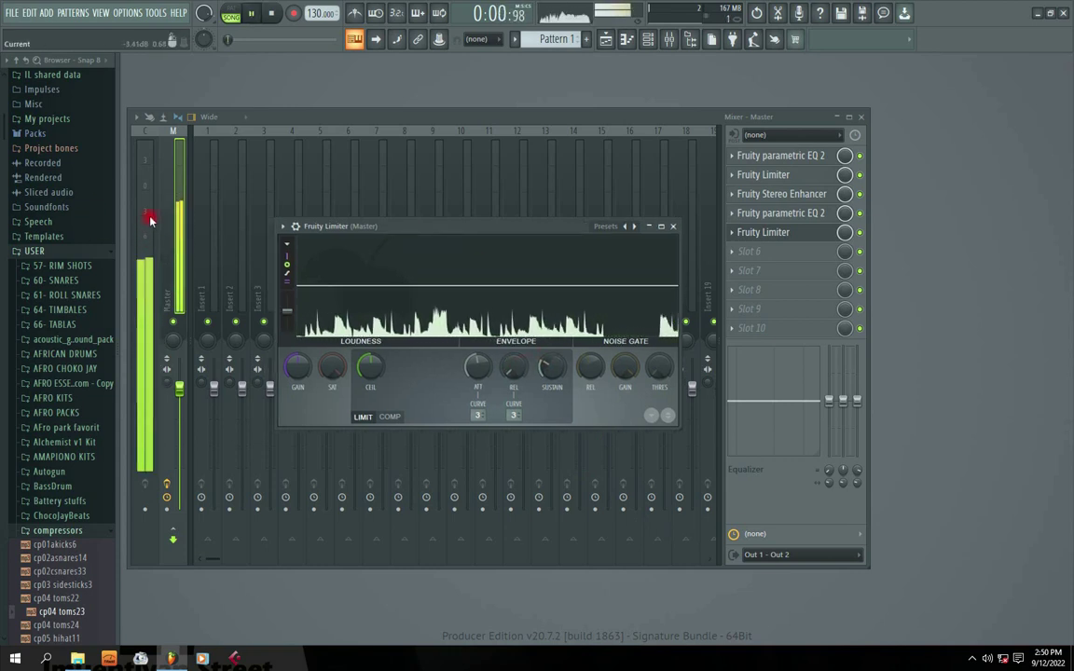
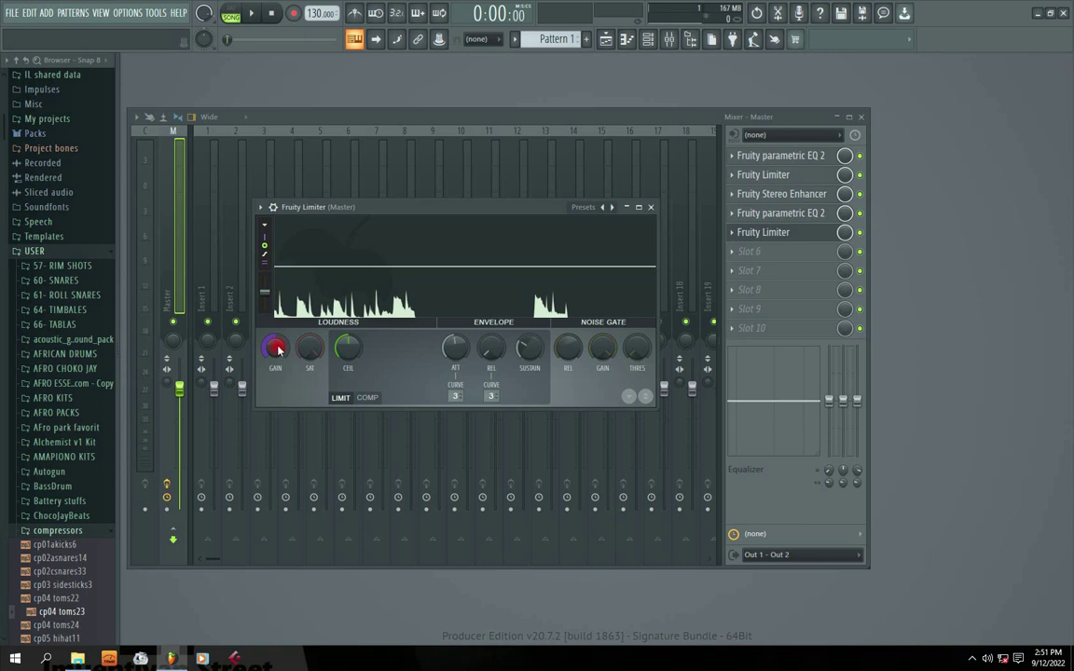
Step: Replay the song and raise the final limiter's gain to about 7.4 dB, repositioning its window clear of the Master meter
mouse_move(392, 215)
left_mouse_down()
mouse_move(415, 213)
mouse_move(389, 218)
left_mouse_up()
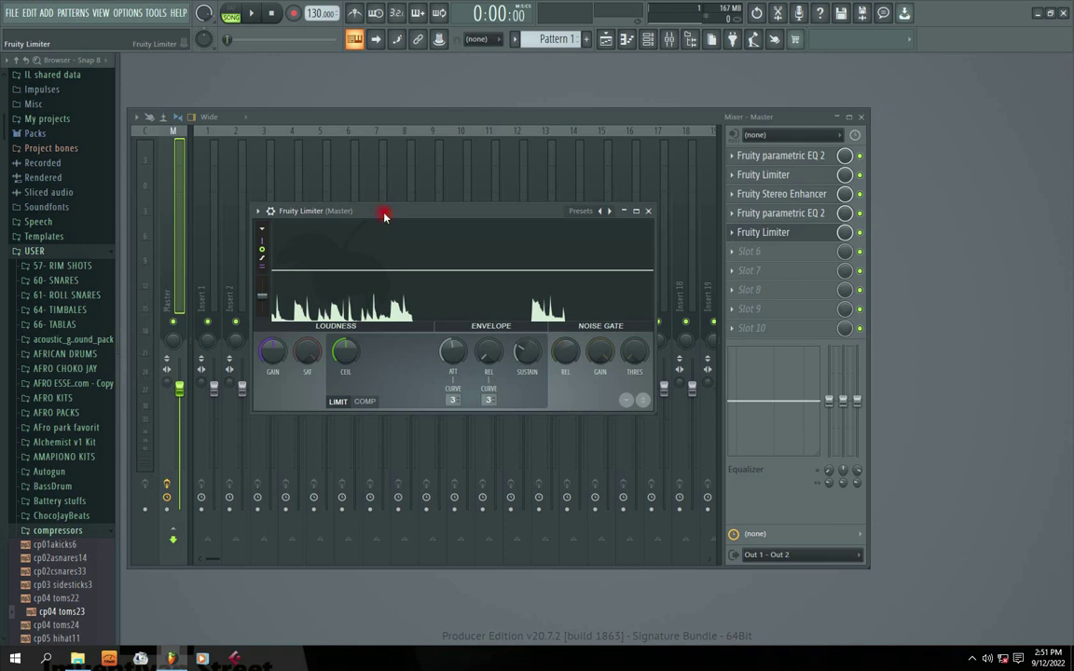
left_click_drag(384, 216, 377, 219)
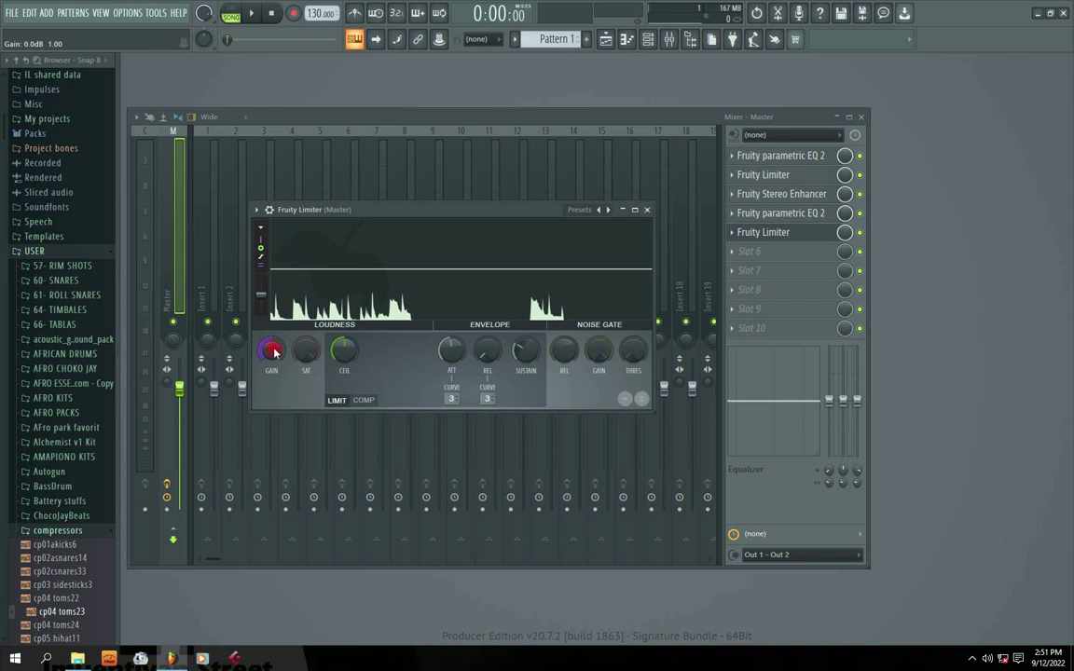
key("space")
left_click_drag(273, 352, 273, 332)
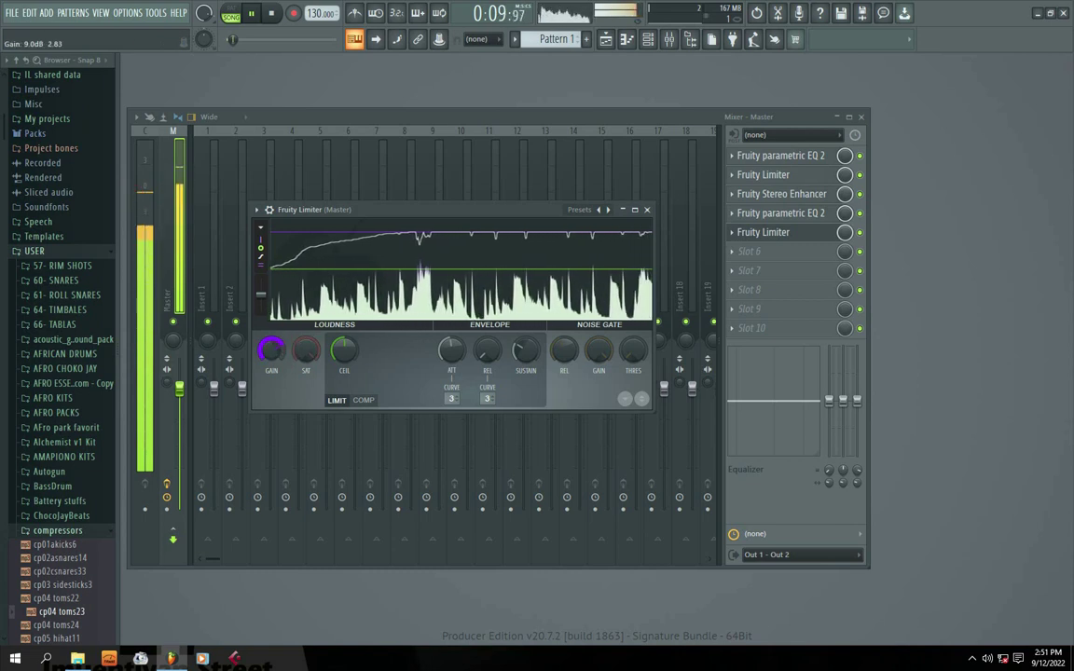
left_click_drag(271, 350, 271, 353)
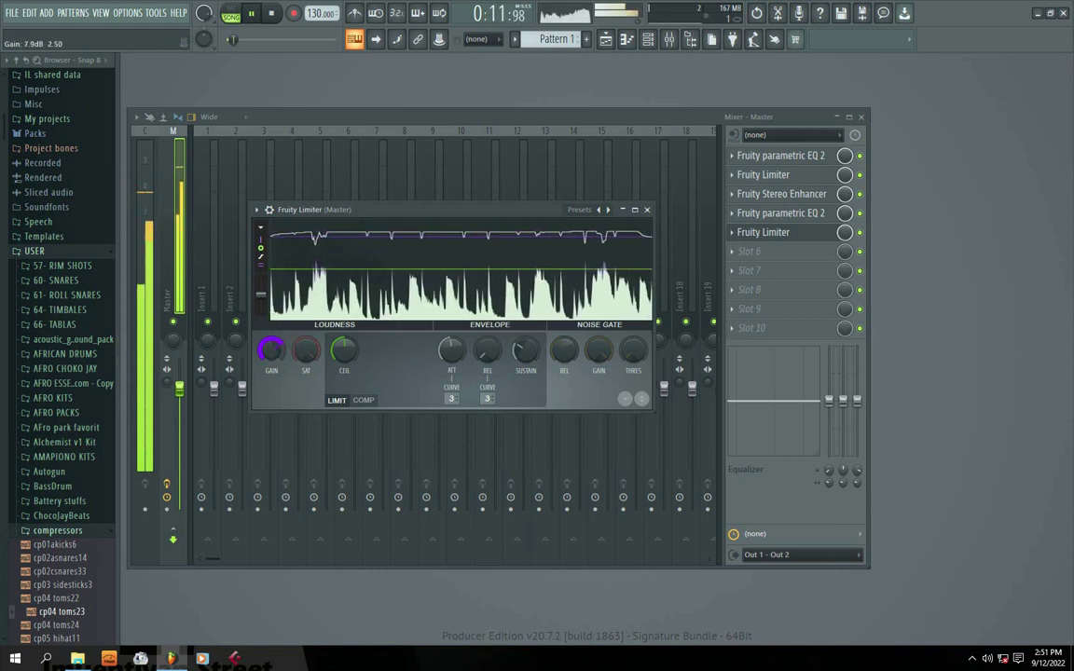
left_click_drag(366, 210, 377, 211)
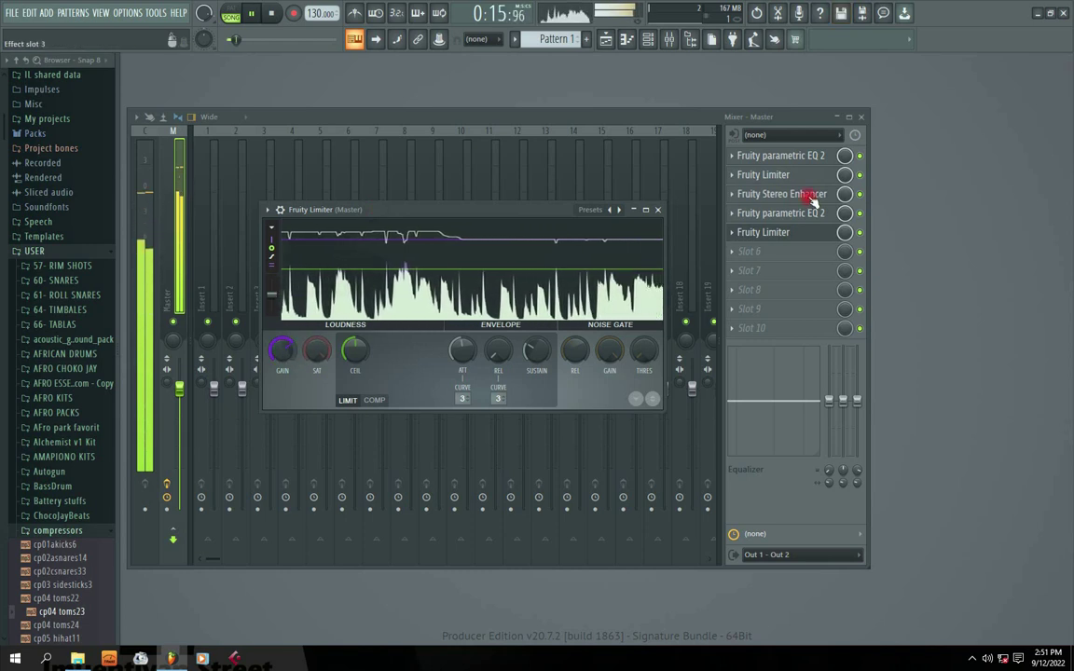
left_click_drag(427, 198, 459, 189)
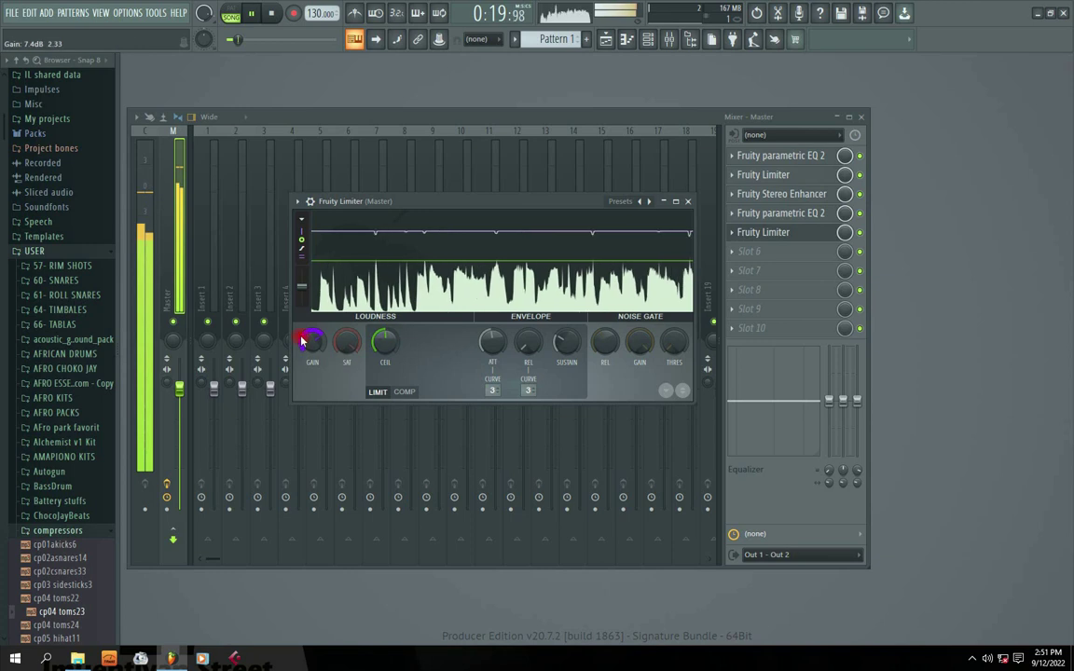
left_click_drag(443, 199, 428, 197)
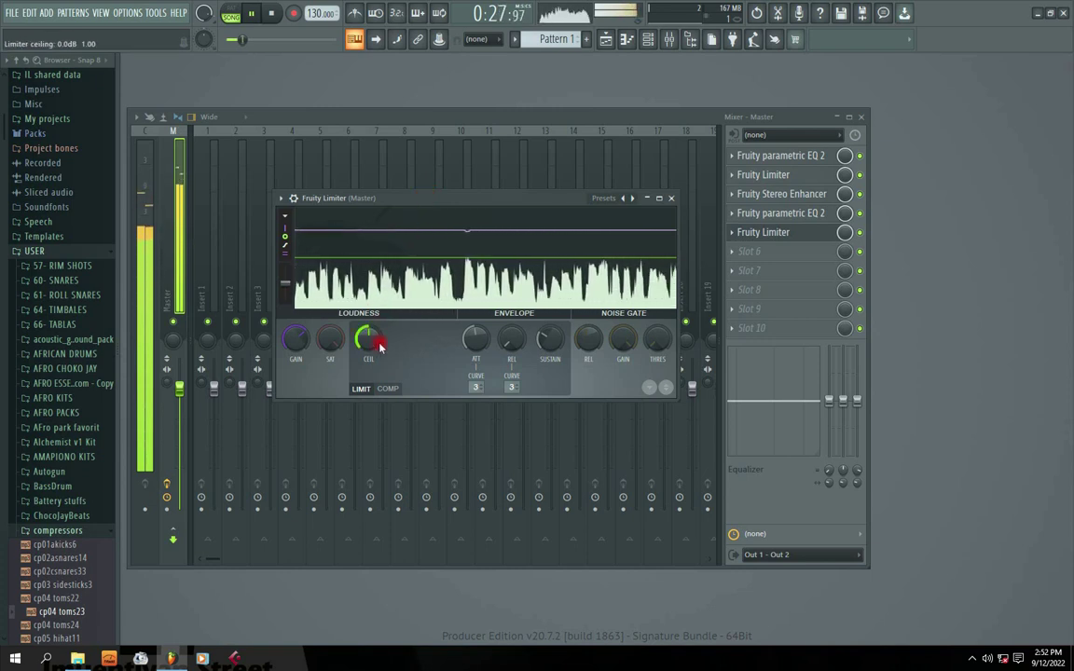
Step: Raise the final limiter's ceiling to about 1.3 dB and stop playback
left_click_drag(379, 347, 379, 336)
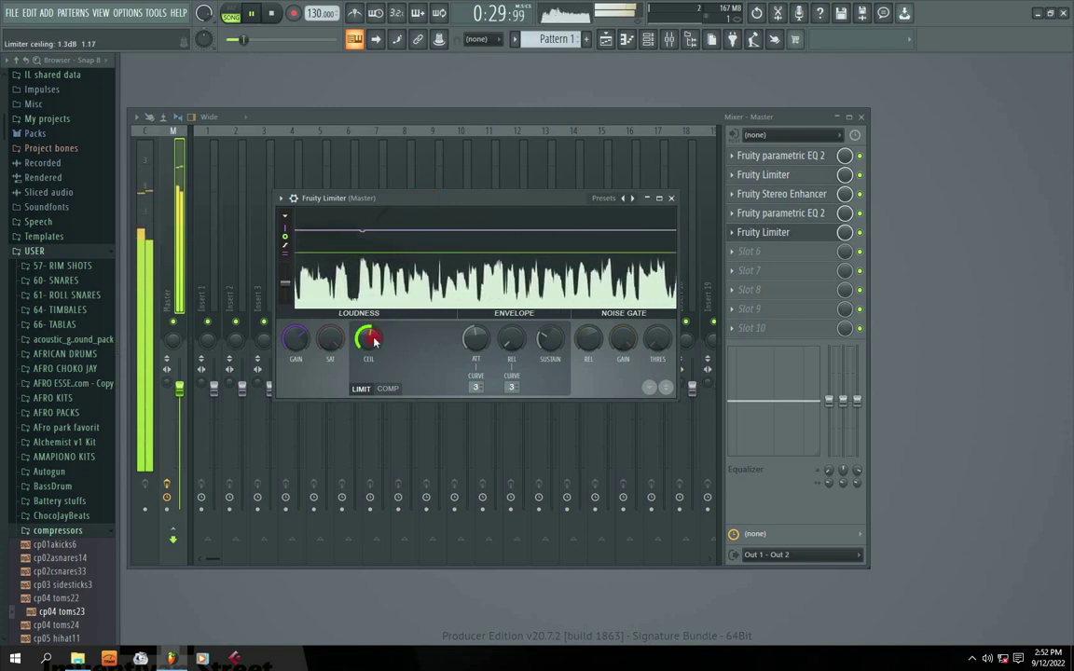
left_click_drag(402, 191, 399, 182)
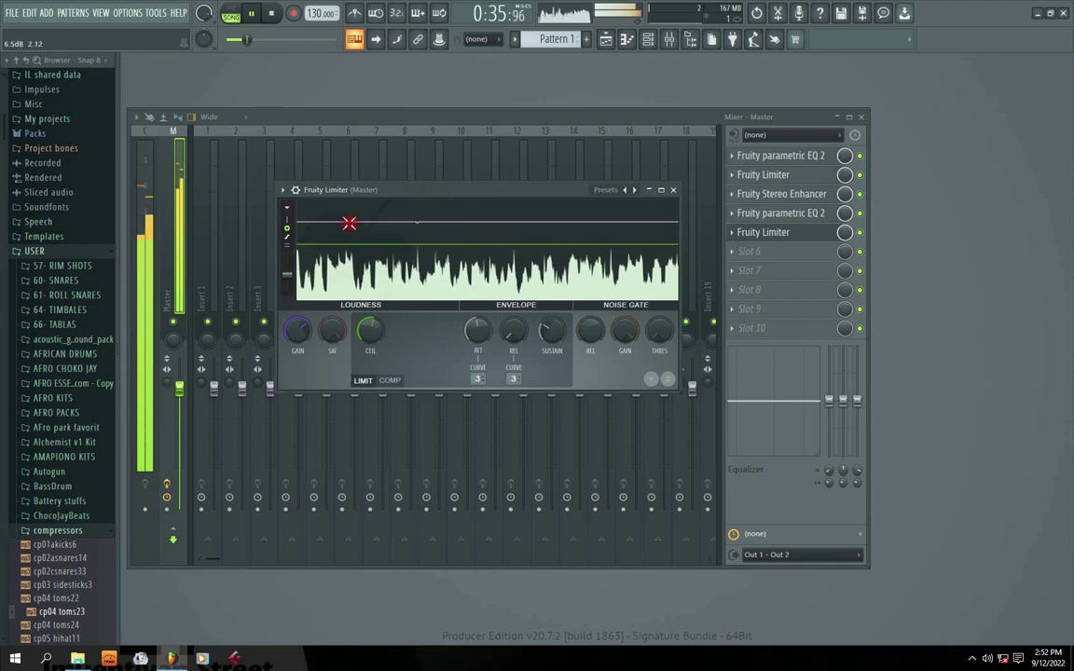
key("space")
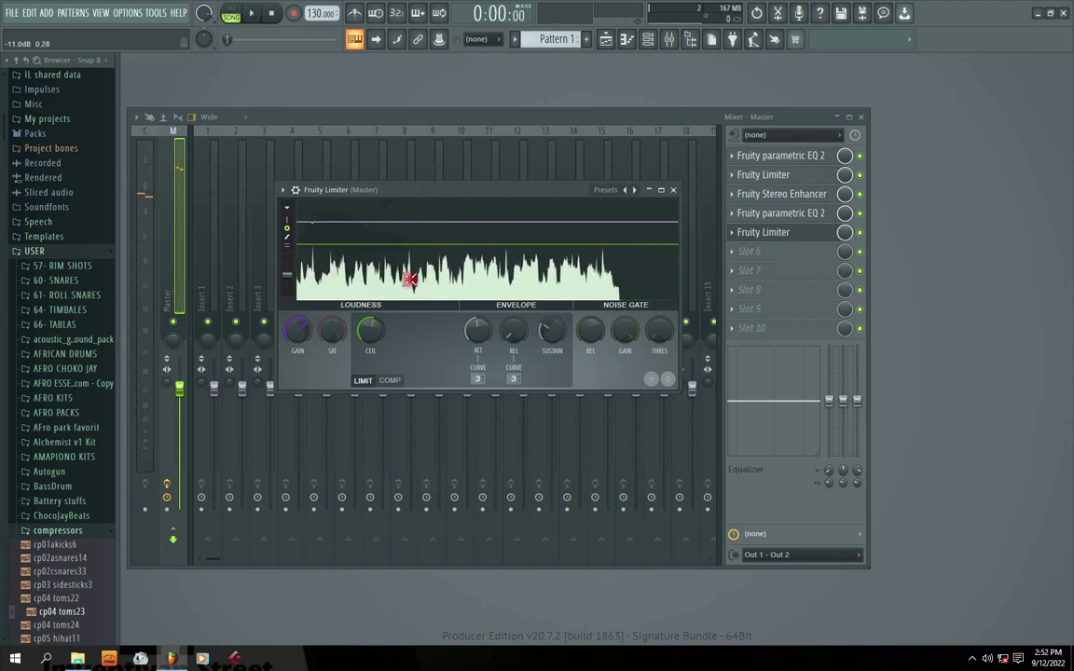
Step: Compare the song's opening with all Master effects bypassed and enabled again, and stop playback
left_click_drag(468, 199, 441, 169)
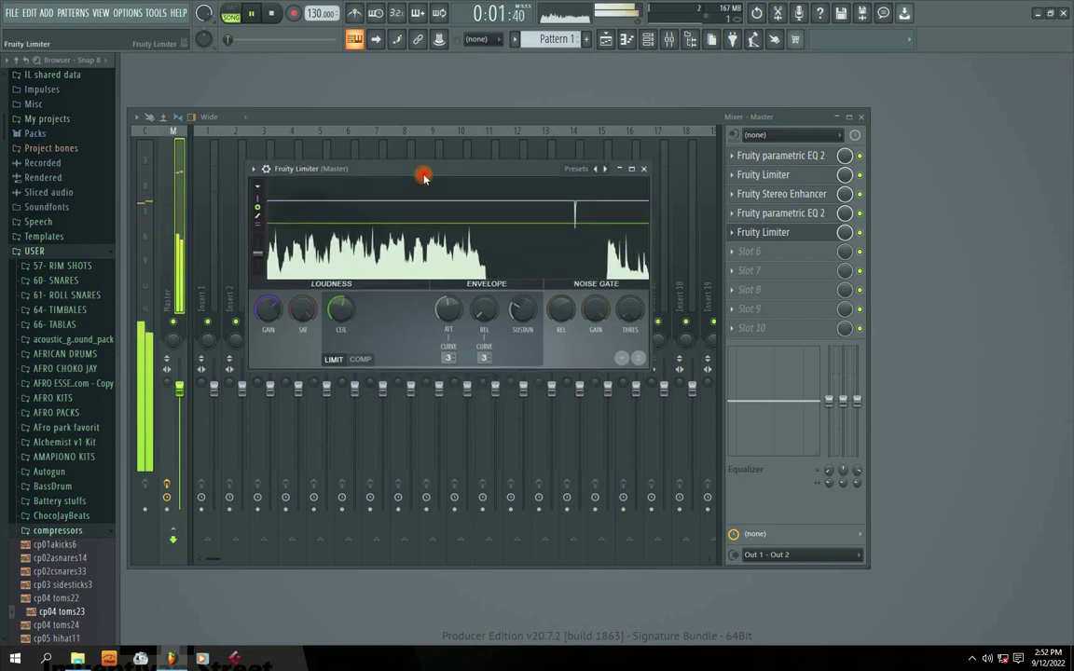
left_click(167, 483)
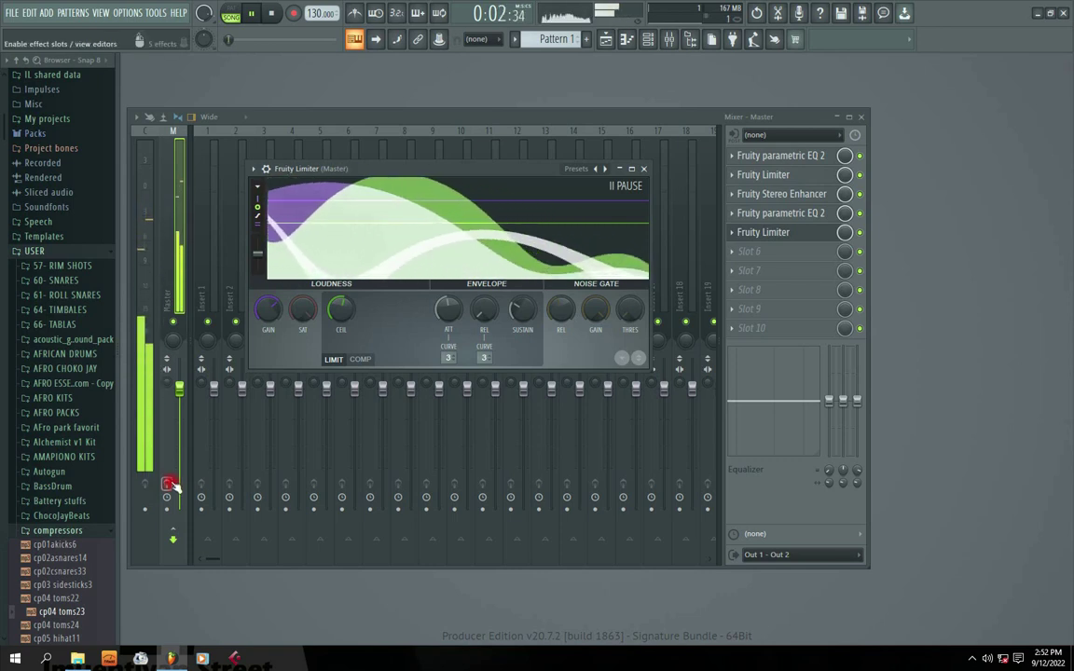
key("space")
left_click(167, 483)
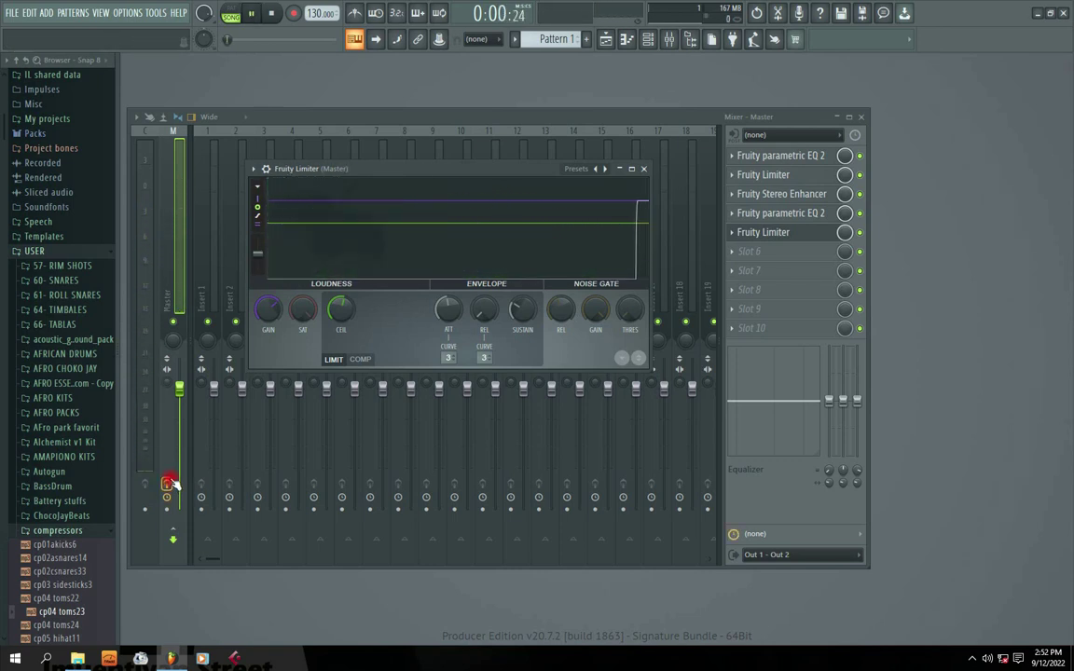
left_click_drag(367, 169, 408, 221)
key("space")
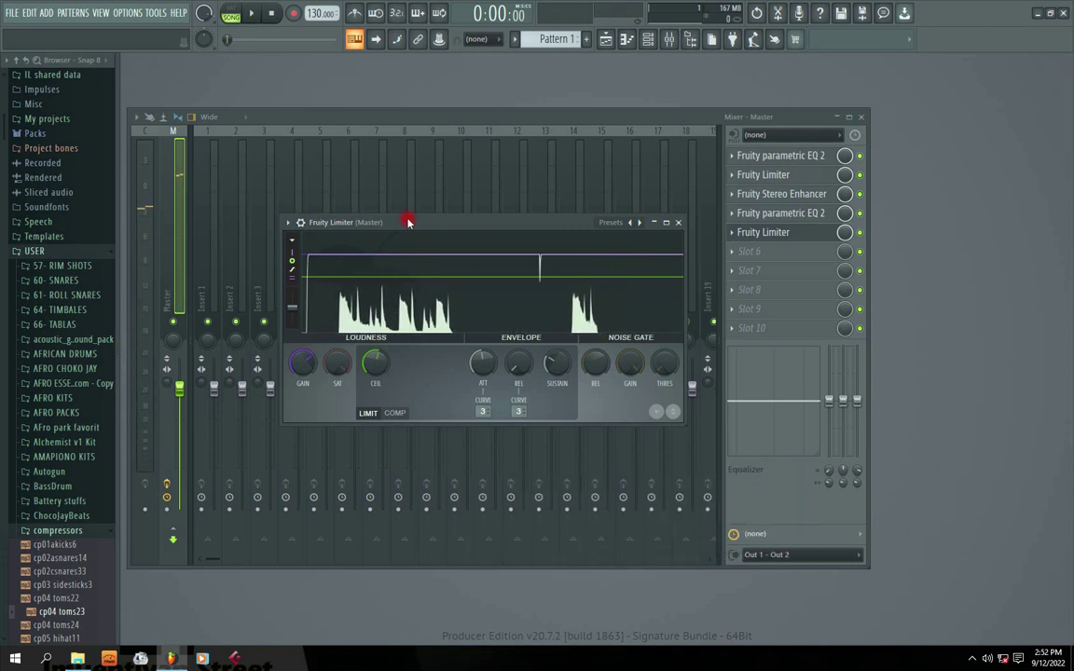
Step: Replay the song for a longer before-and-after comparison, toggling the whole Master effect chain, and stop with the effects enabled
key("space")
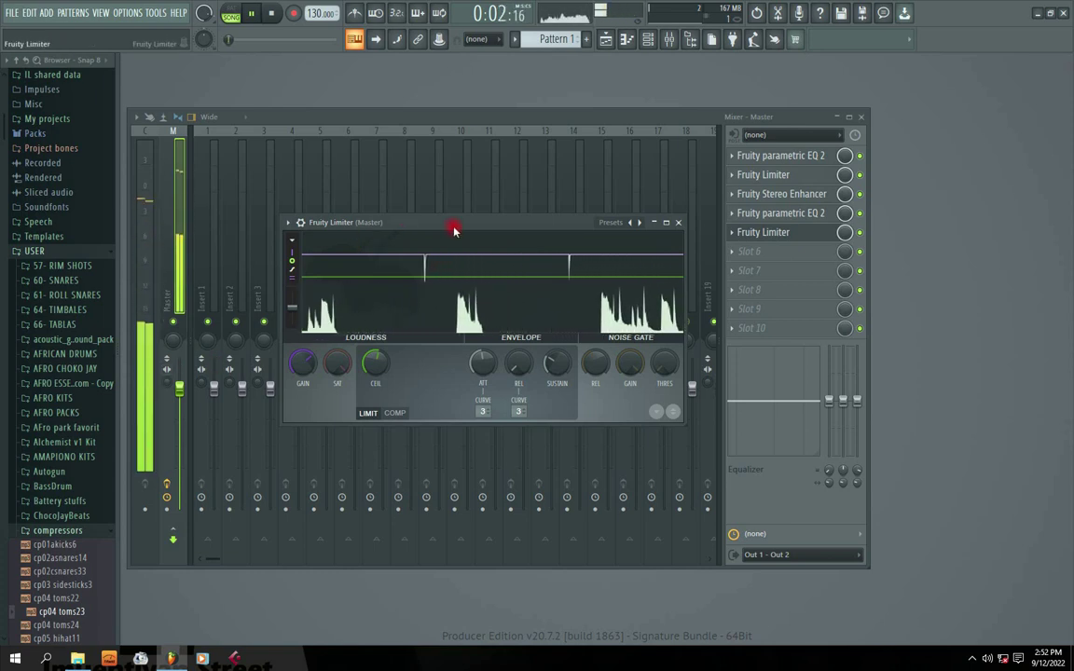
left_click_drag(450, 225, 427, 184)
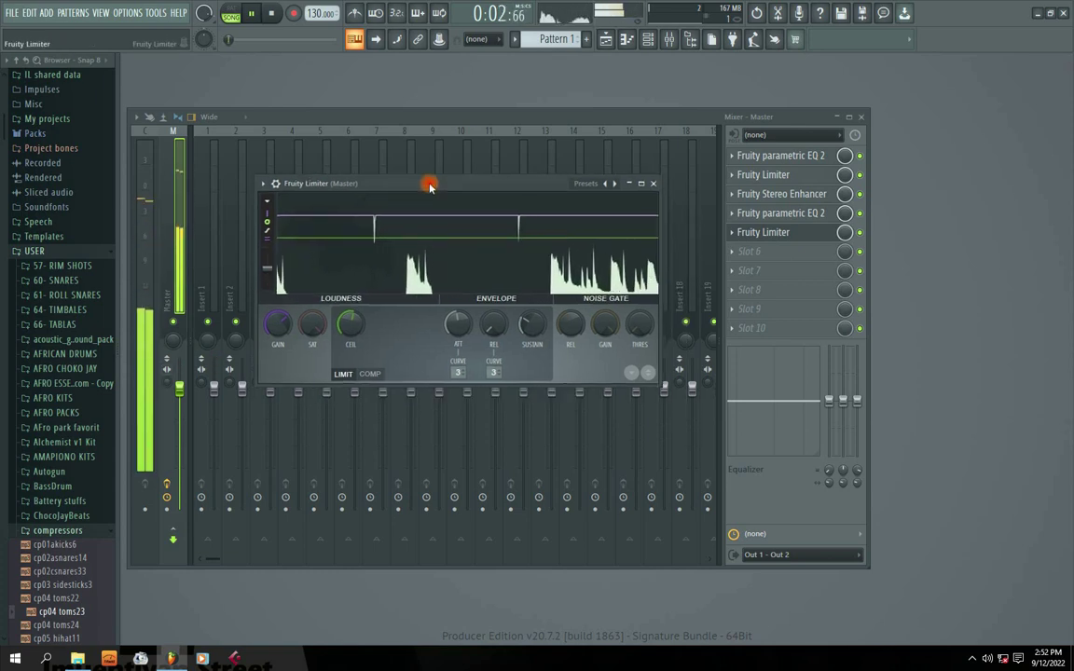
left_click(167, 485)
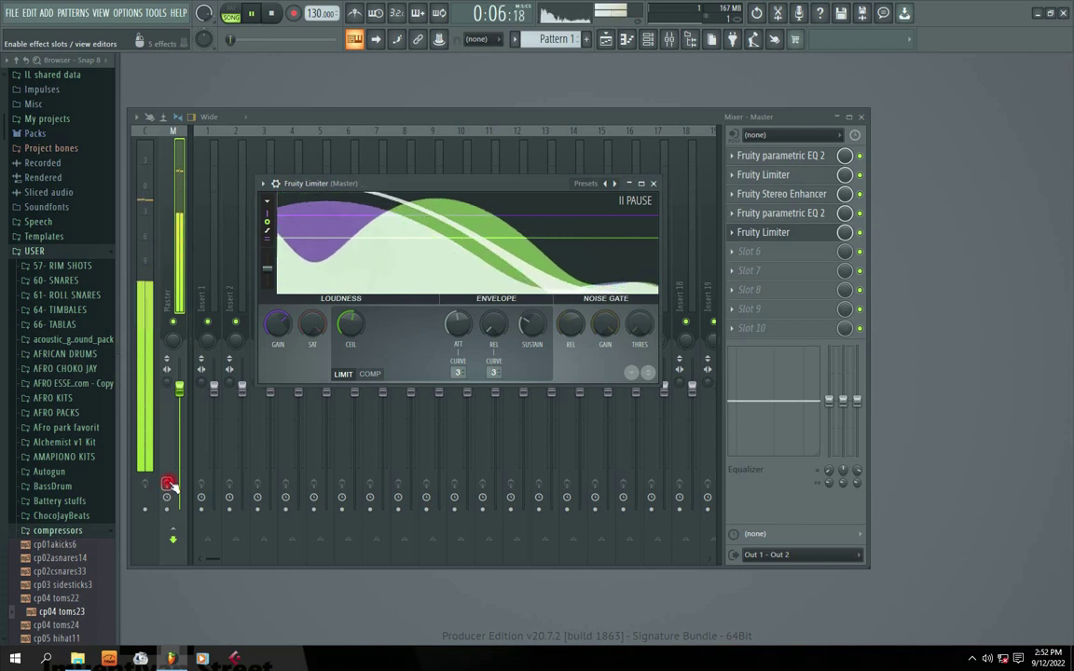
left_click(167, 485)
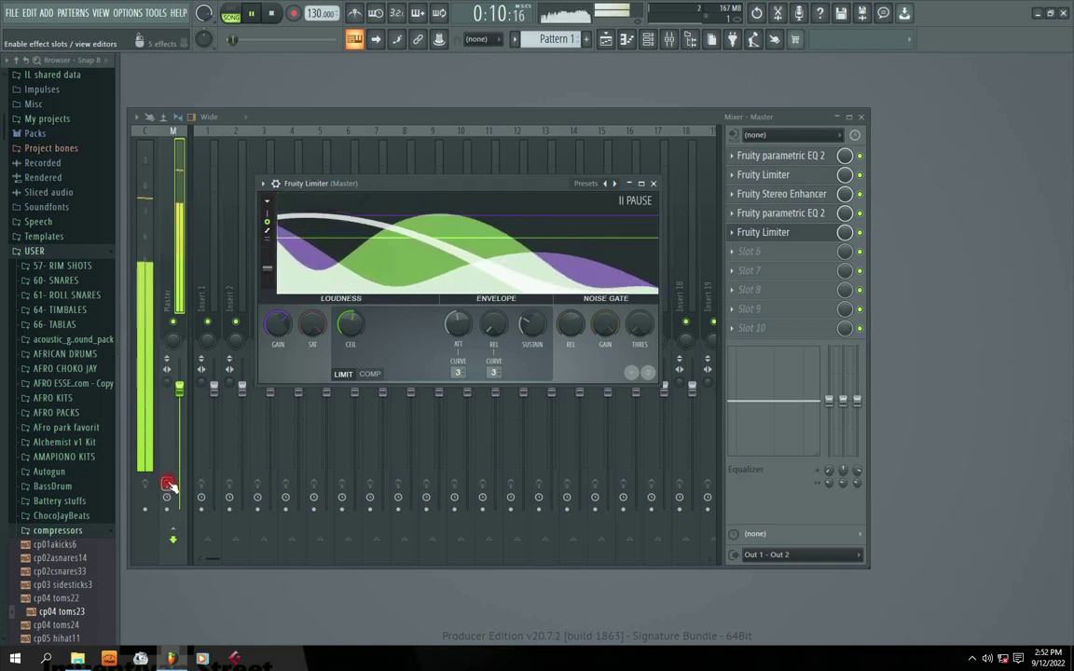
left_click(167, 485)
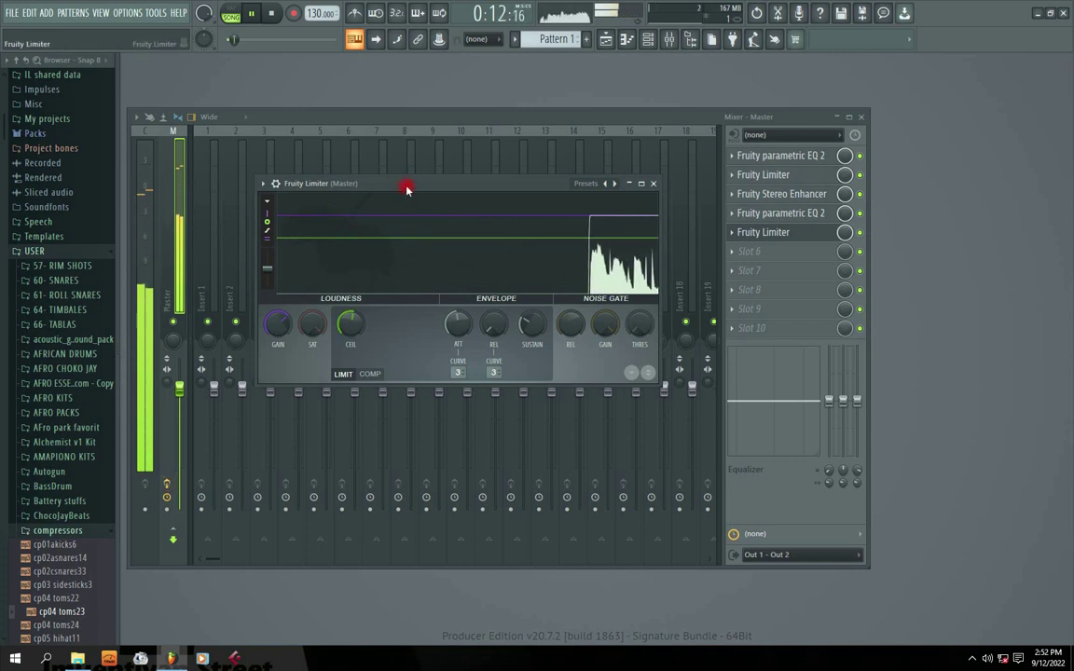
left_click_drag(406, 190, 403, 183)
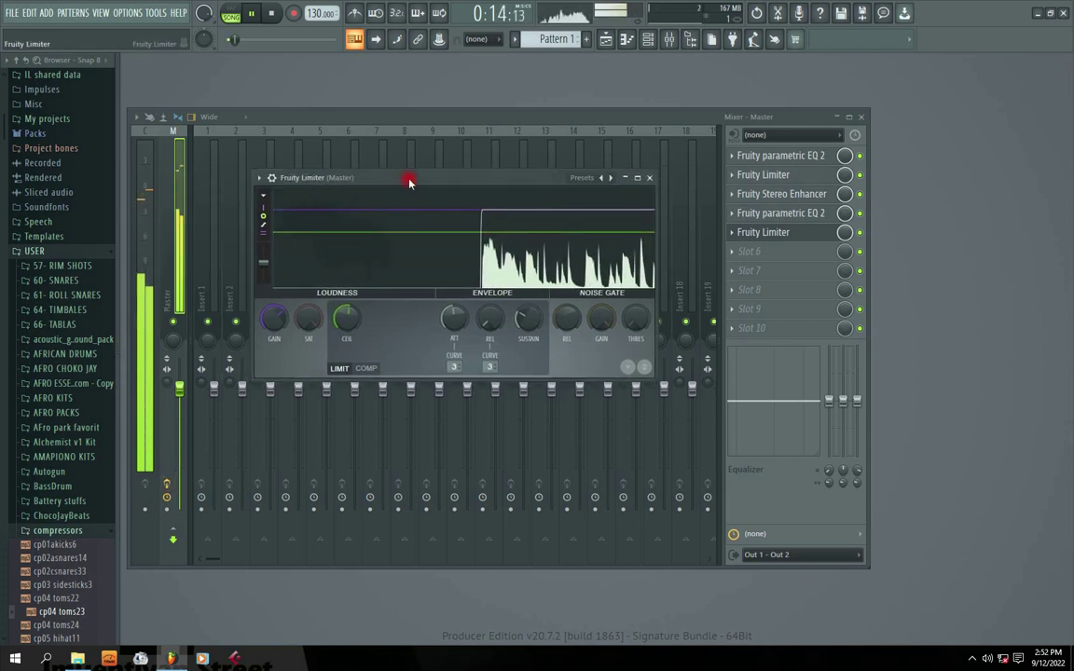
mouse_move(421, 176)
left_mouse_down()
mouse_move(451, 184)
mouse_move(433, 184)
left_mouse_up()
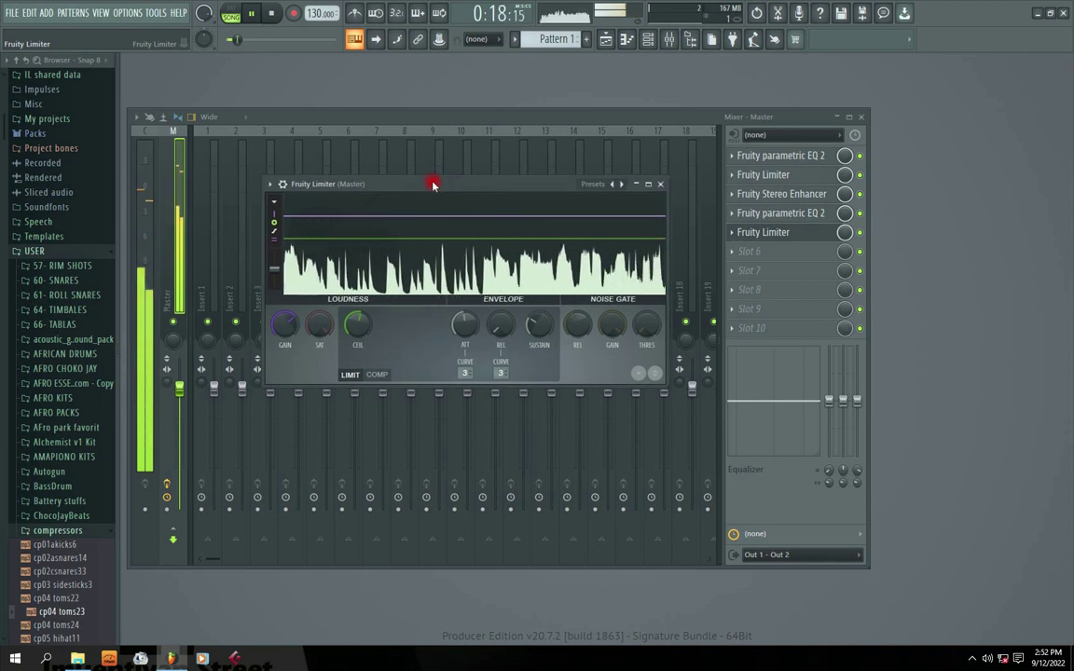
key("space")
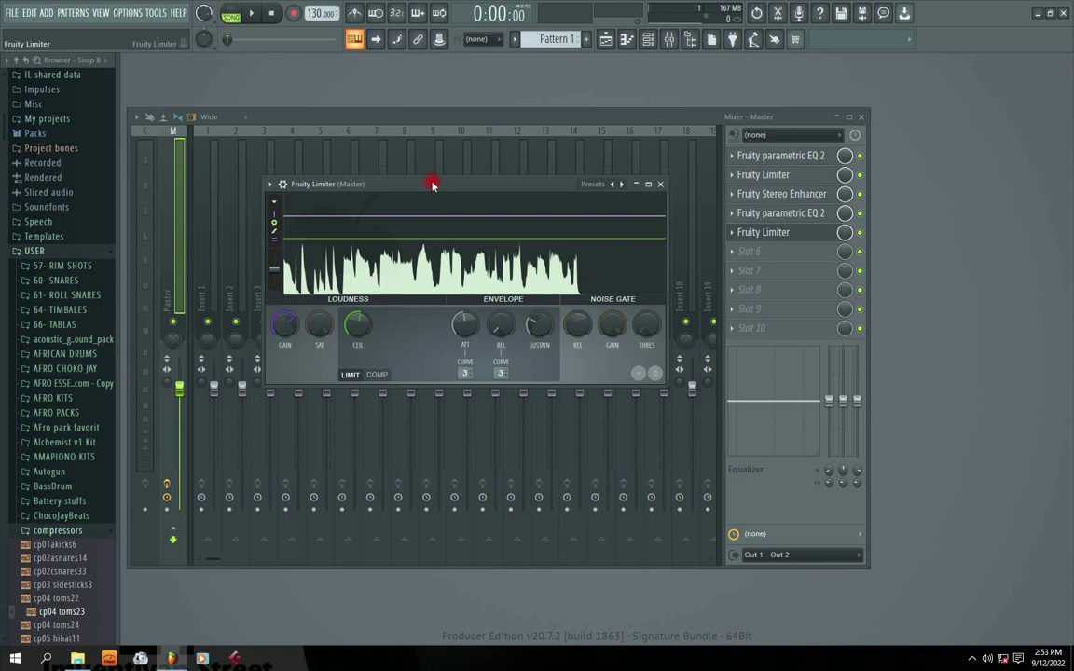
Step: Play the mastered song, close the final limiter and review the first equalizer's curve in the Master chain
key("space")
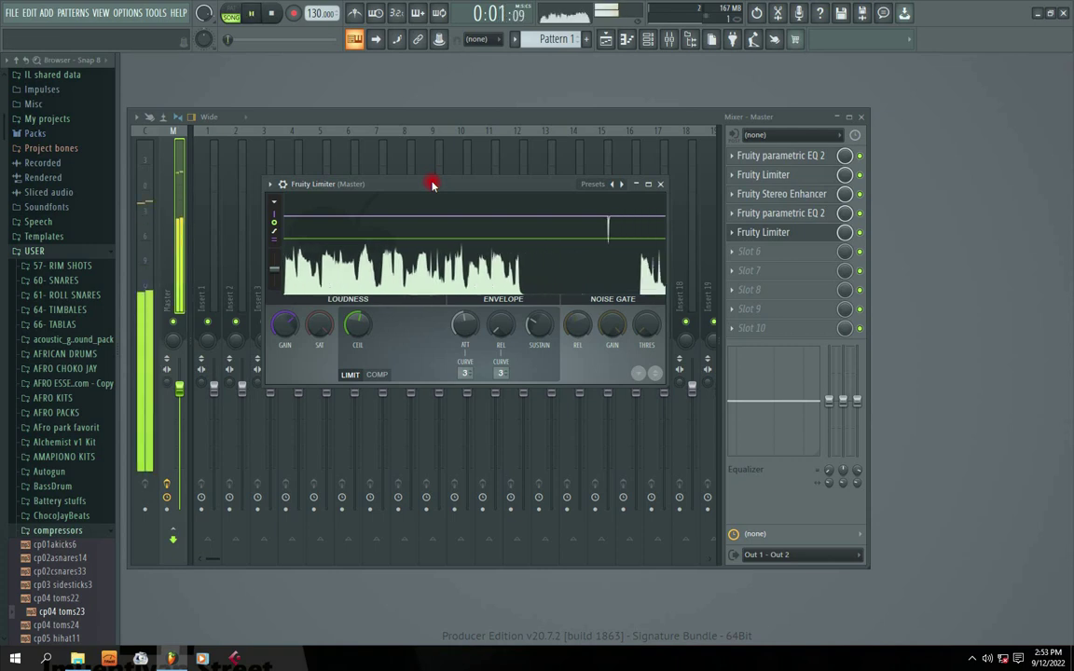
left_click_drag(432, 184, 499, 199)
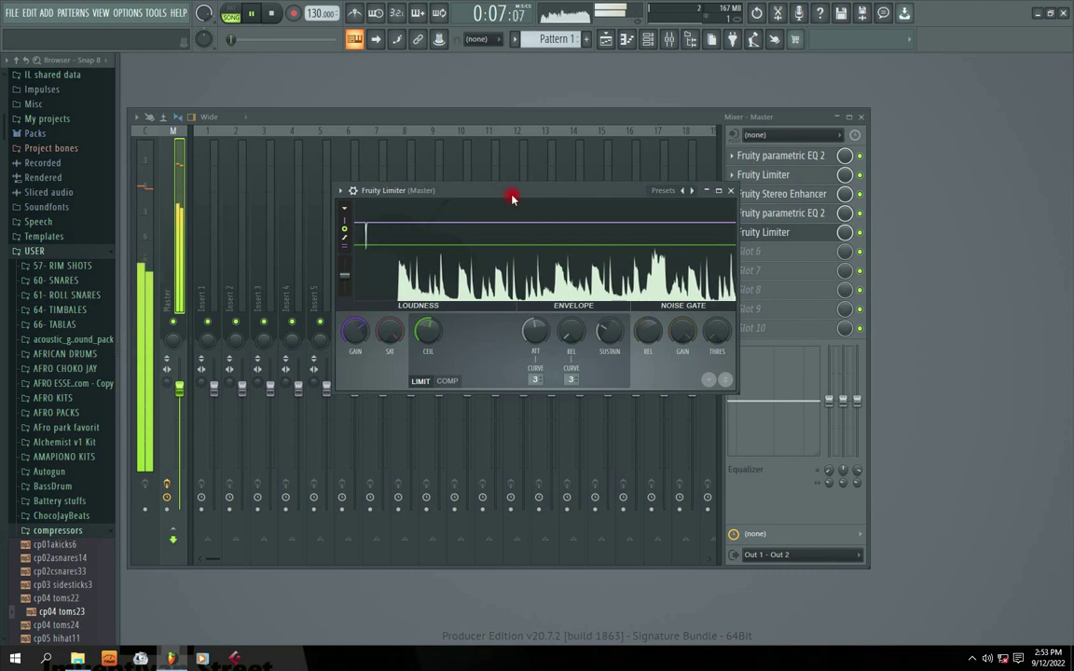
left_click(716, 193)
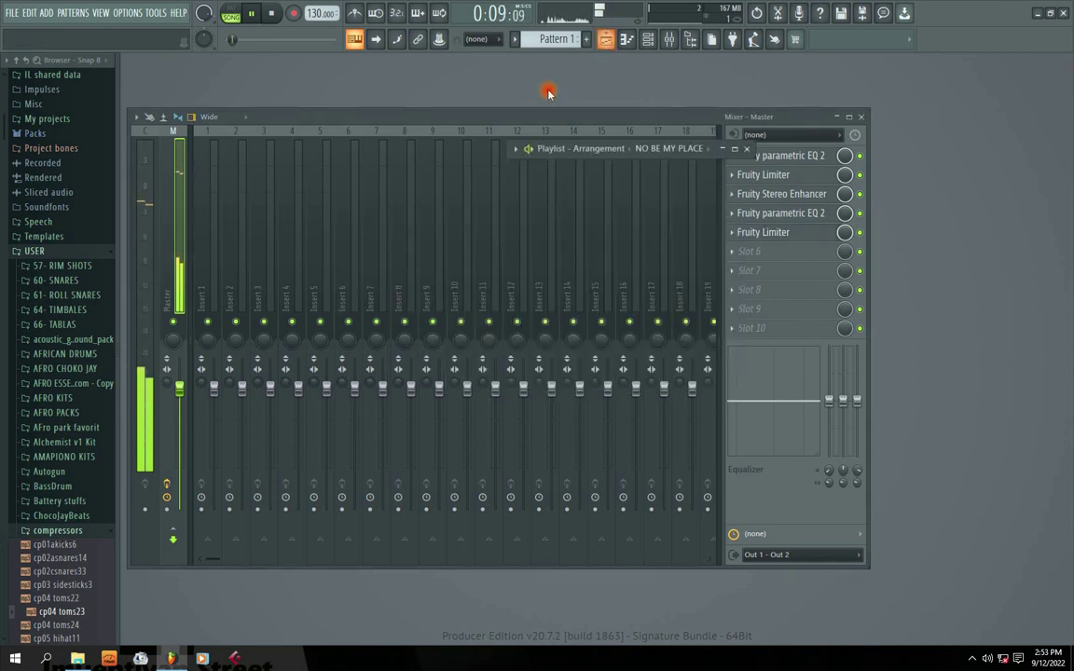
left_click(749, 155)
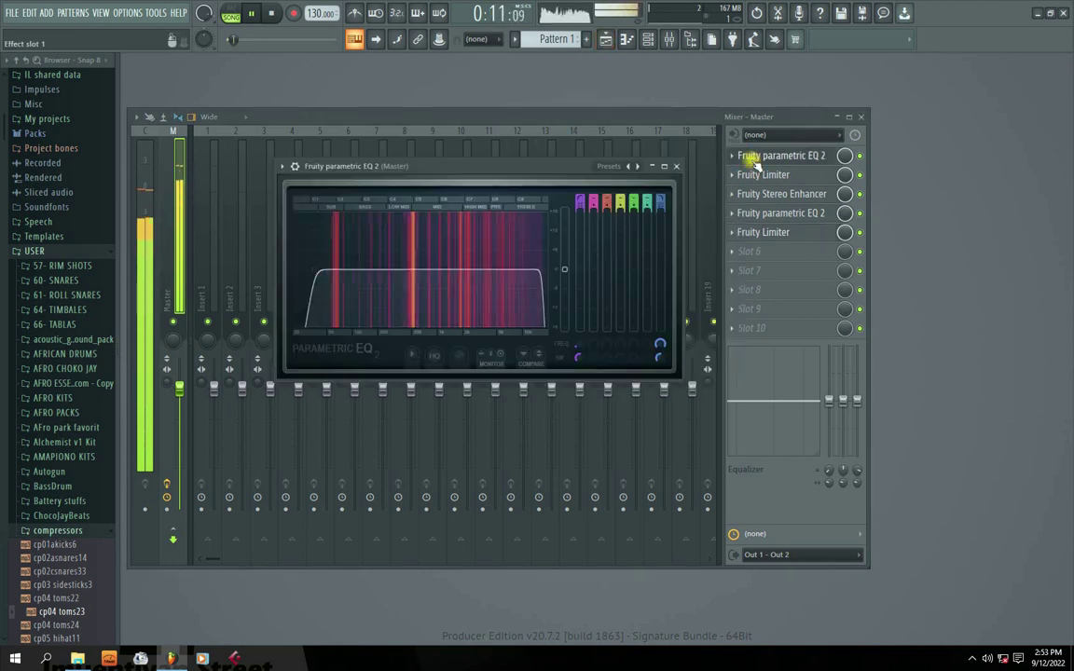
left_click_drag(506, 99, 484, 161)
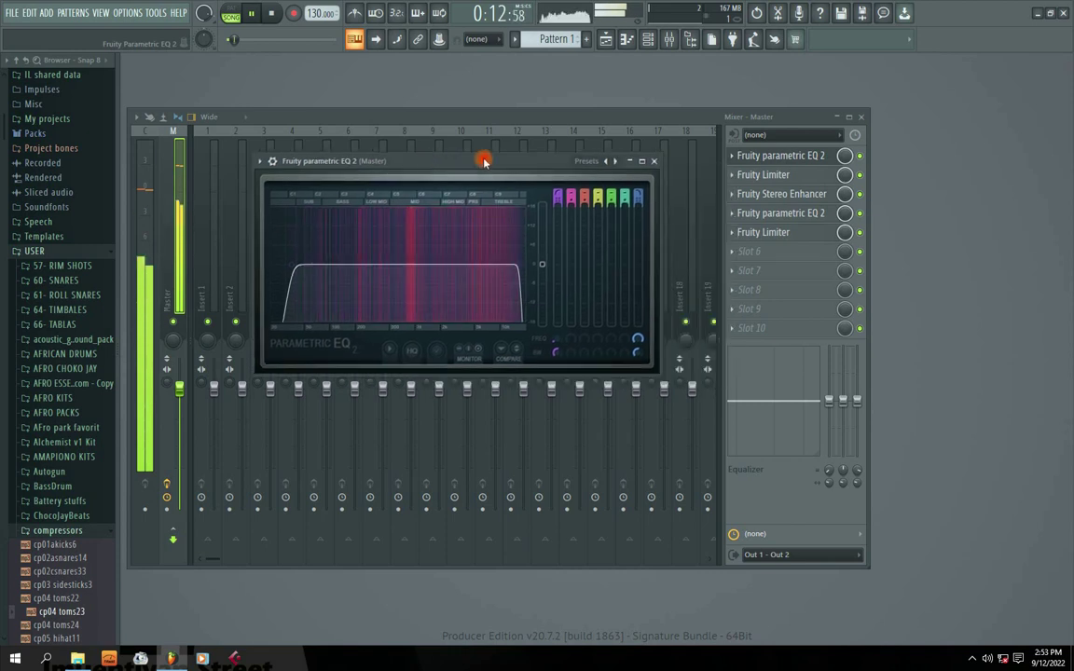
left_click(654, 161)
Step: Review the Master track's compressor, stereo enhancer and second equalizer during playback, close them and reposition the mixer
left_click(751, 174)
left_click(672, 247)
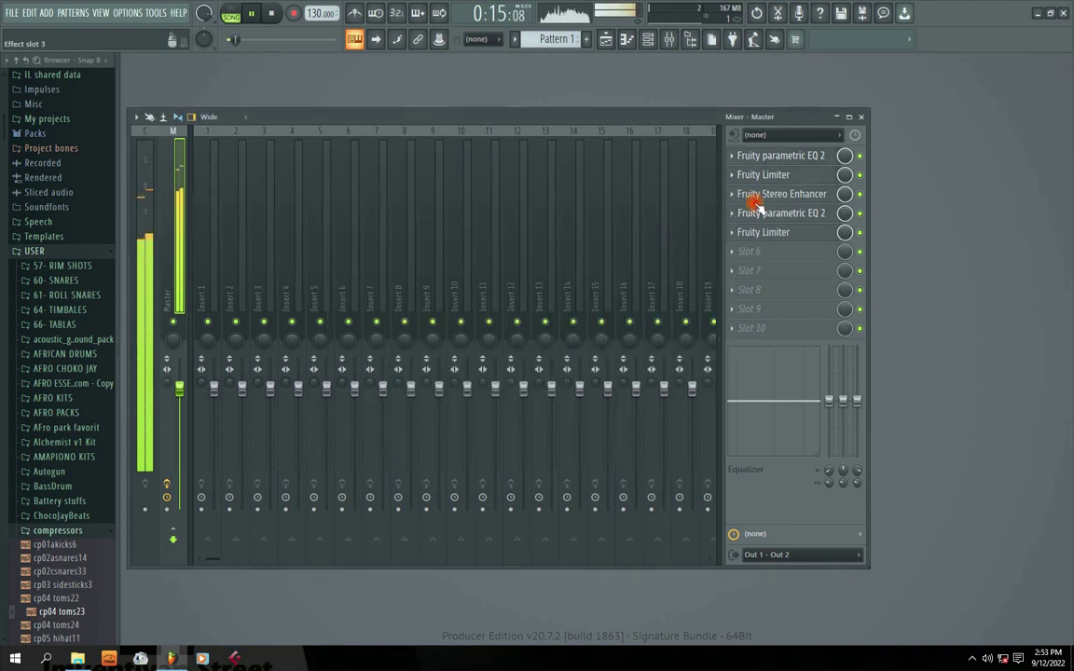
left_click(756, 195)
left_click(614, 239)
left_click(767, 213)
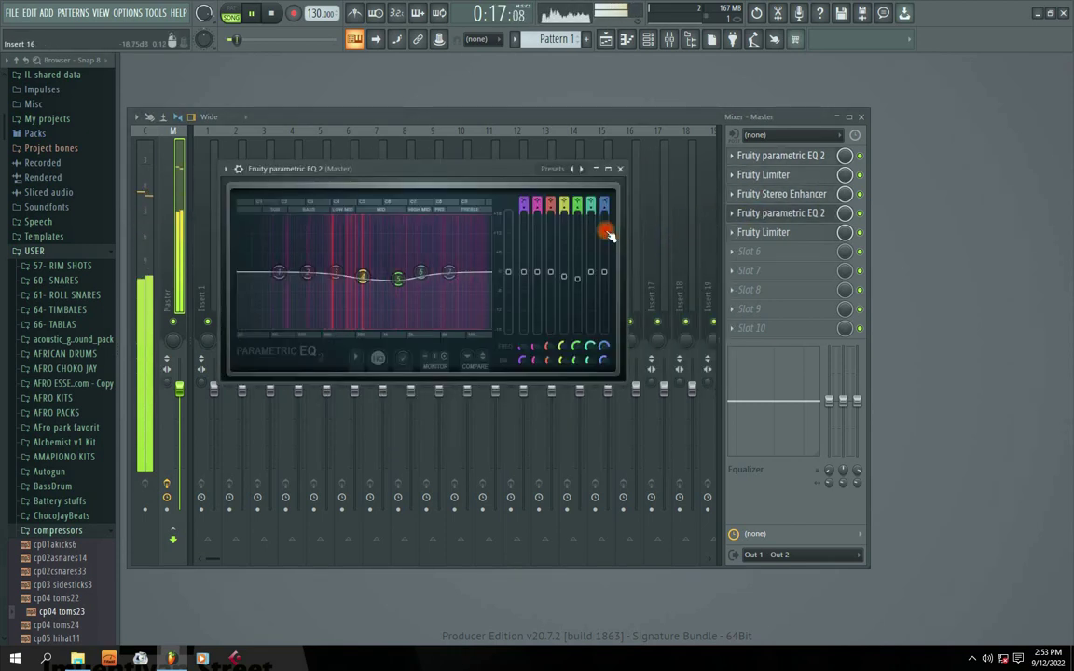
left_click(618, 168)
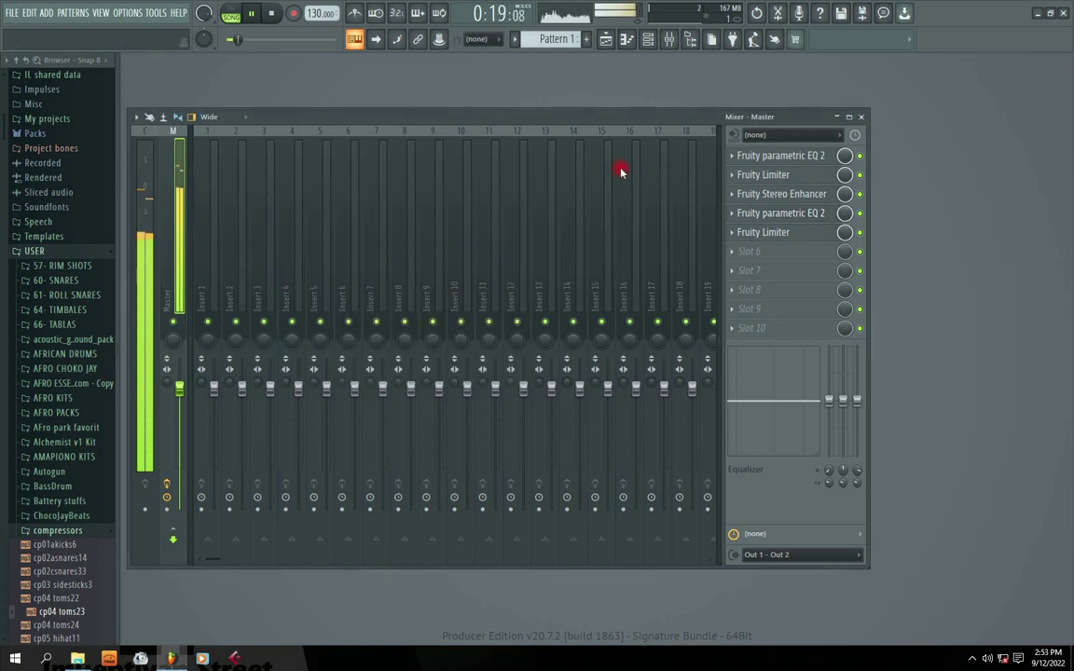
left_click_drag(510, 118, 626, 125)
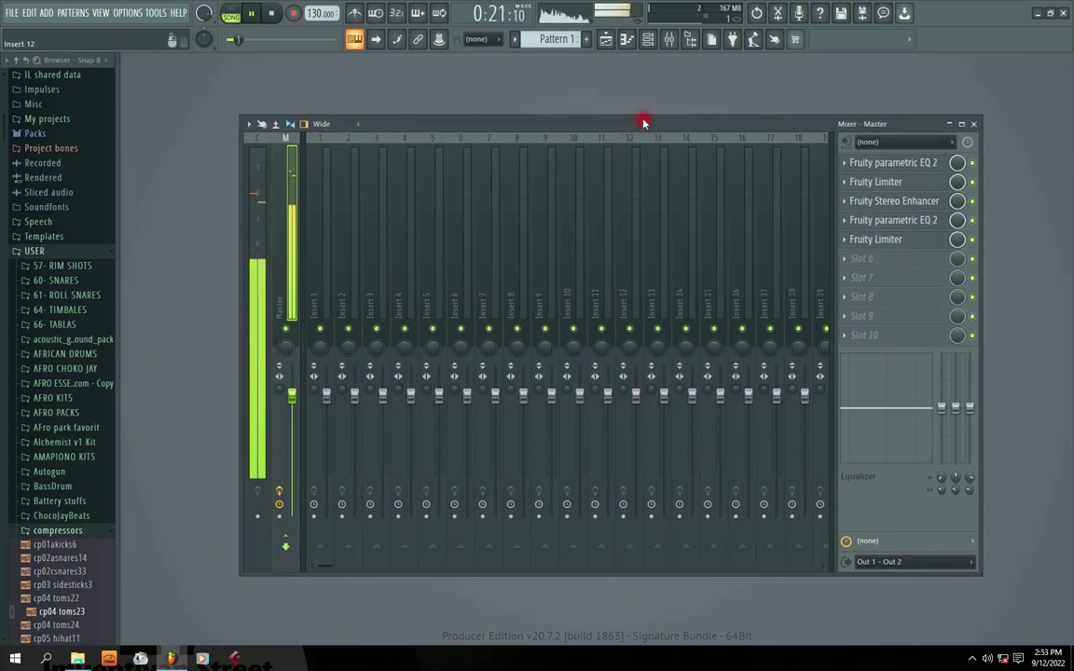